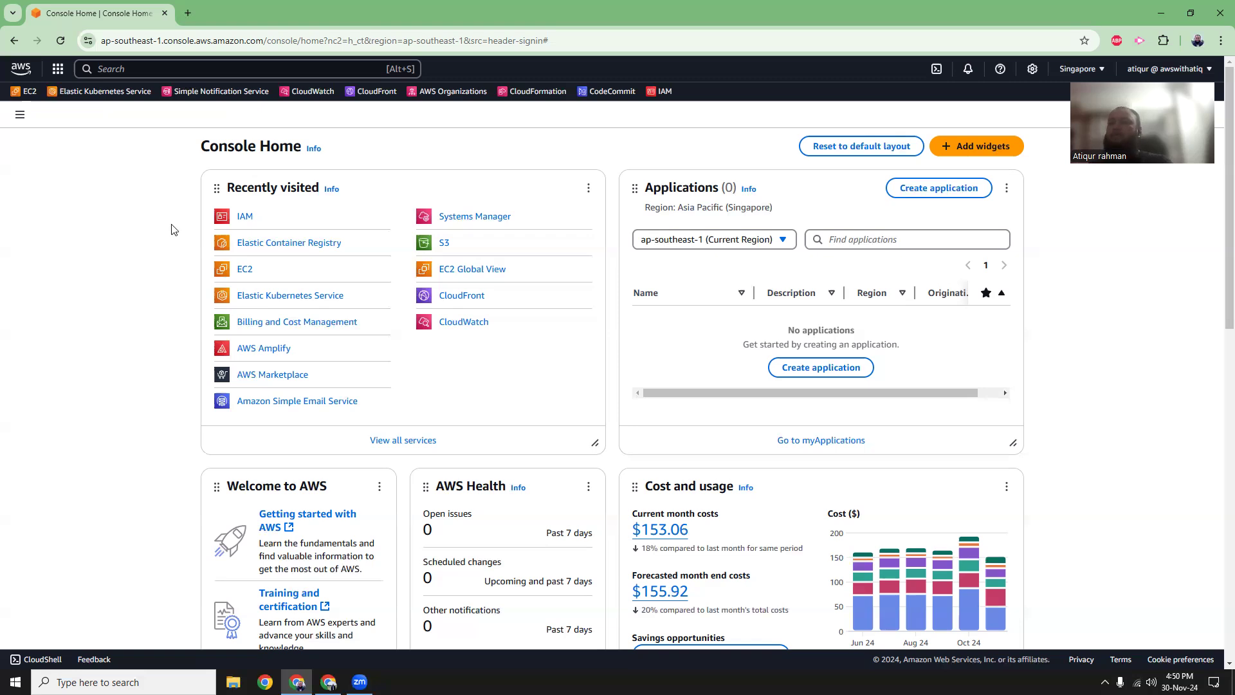
Open S3 in a separate browser tab and start a new bucket named employee-cv-python-dev.
middle_click(444, 245)
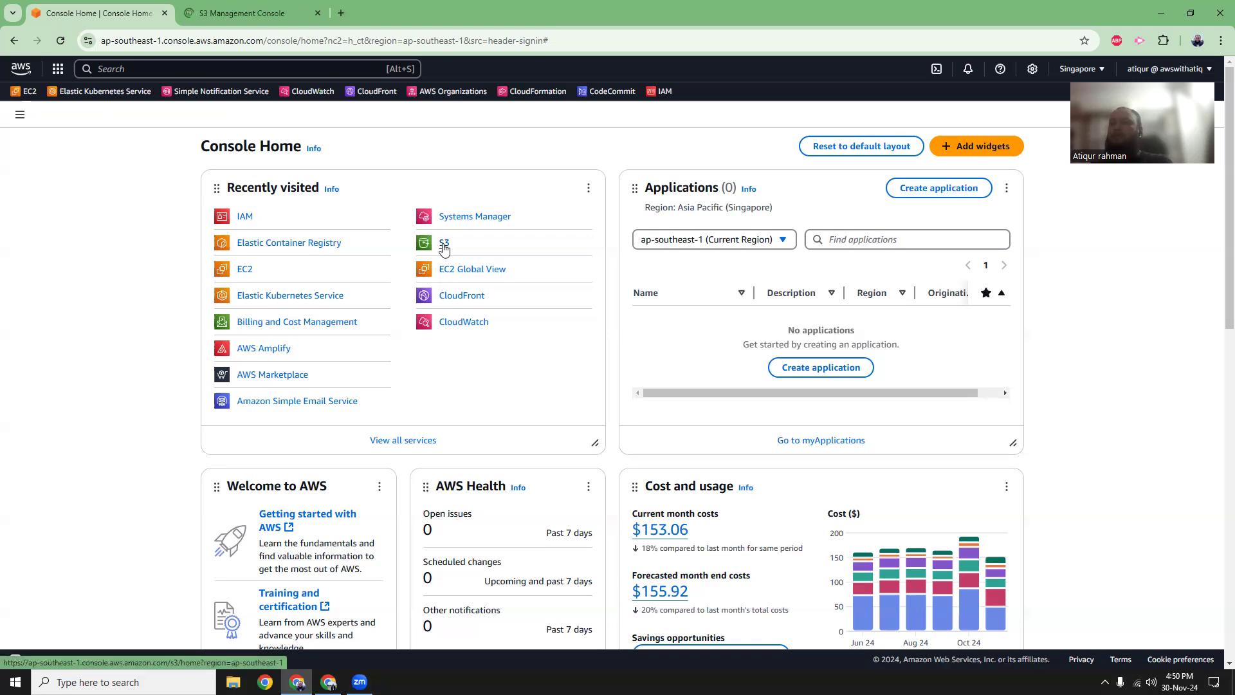
left_click(261, 13)
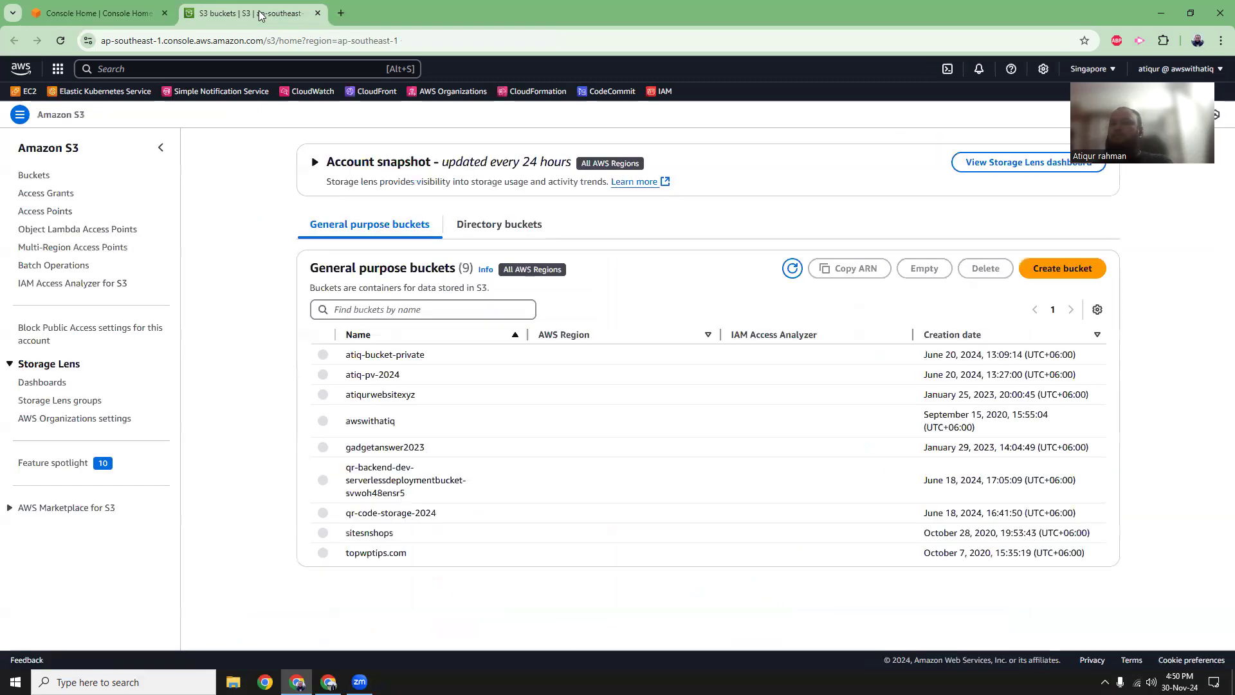
left_click(1058, 270)
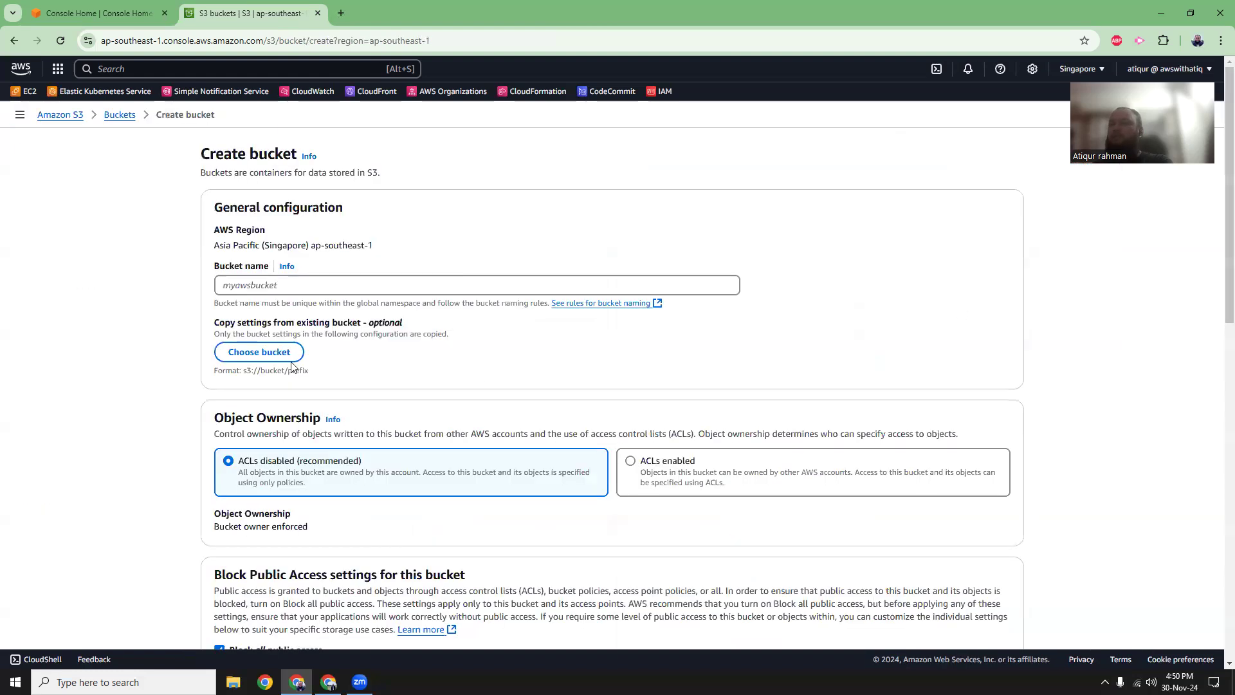
left_click(371, 284)
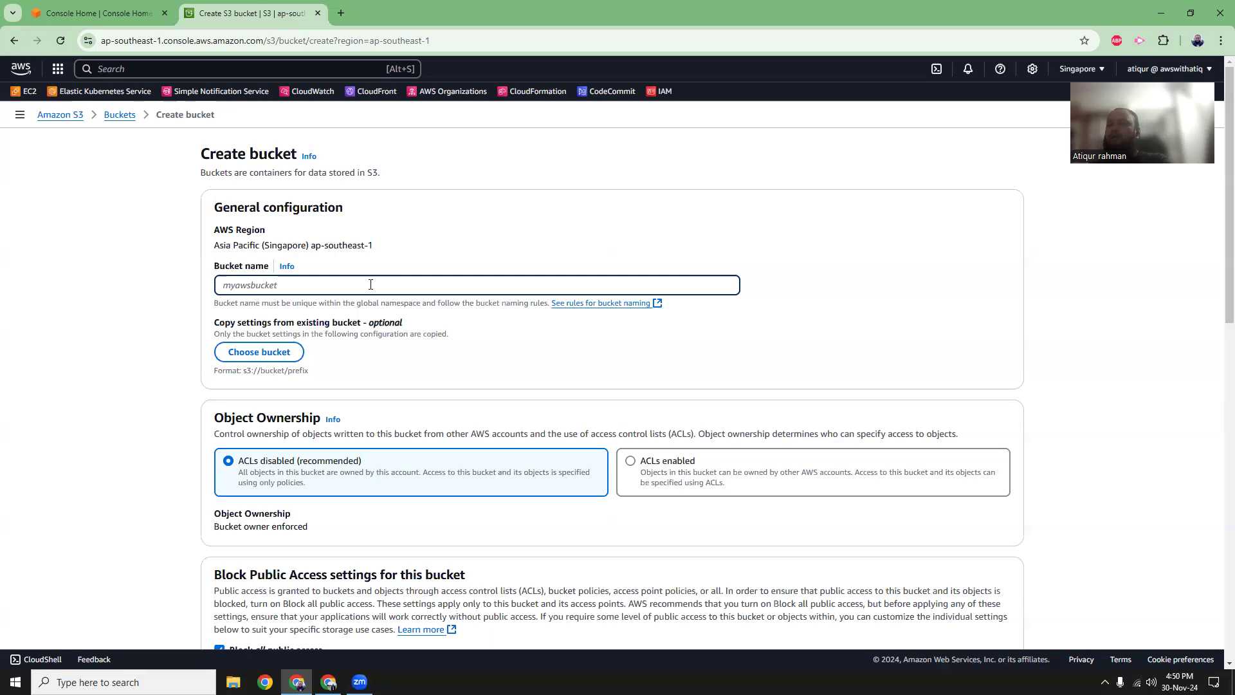
type("employee-cv-python-dev")
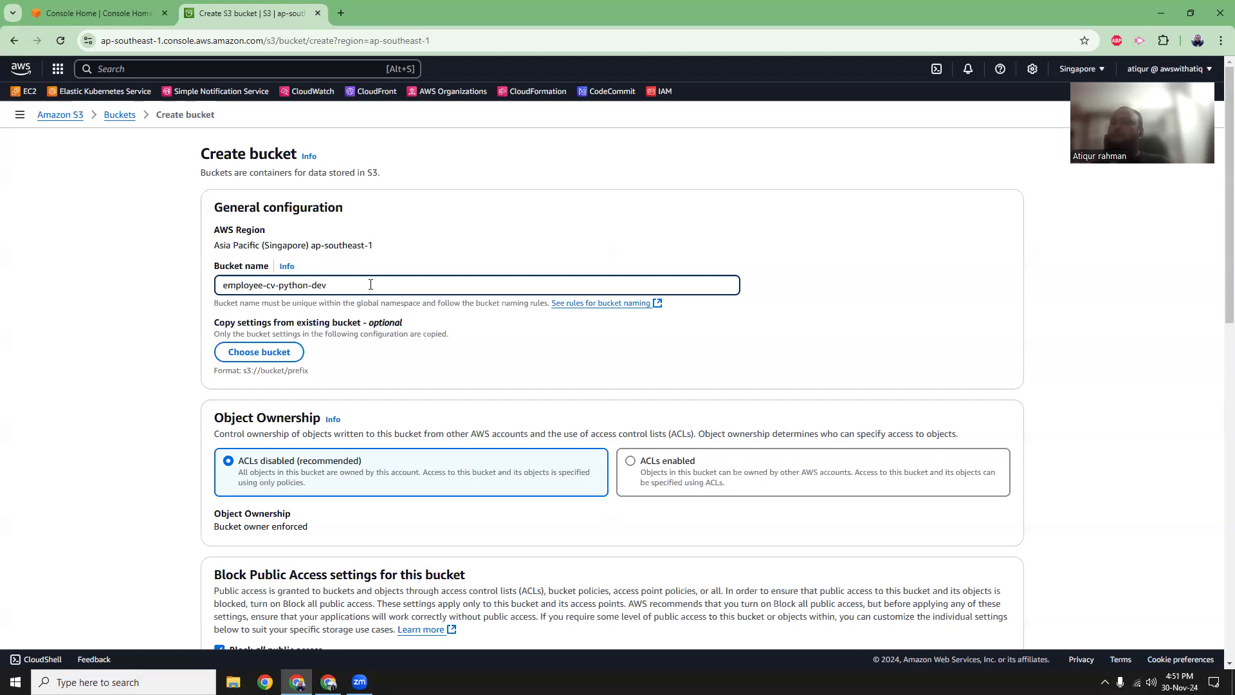
Create the bucket with the default settings, keeping all public access blocked, versioning disabled and SSE-S3 encryption.
left_click(132, 355)
scroll(134, 357, "down", 5)
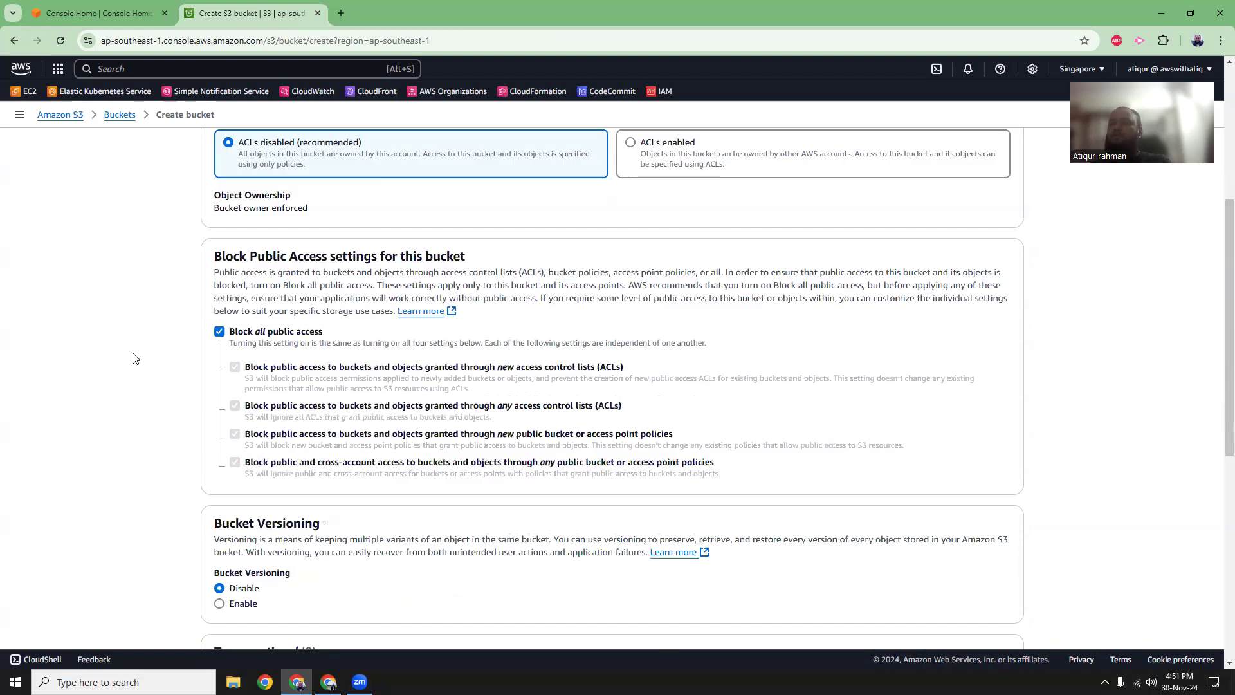
scroll(133, 358, "down", 1)
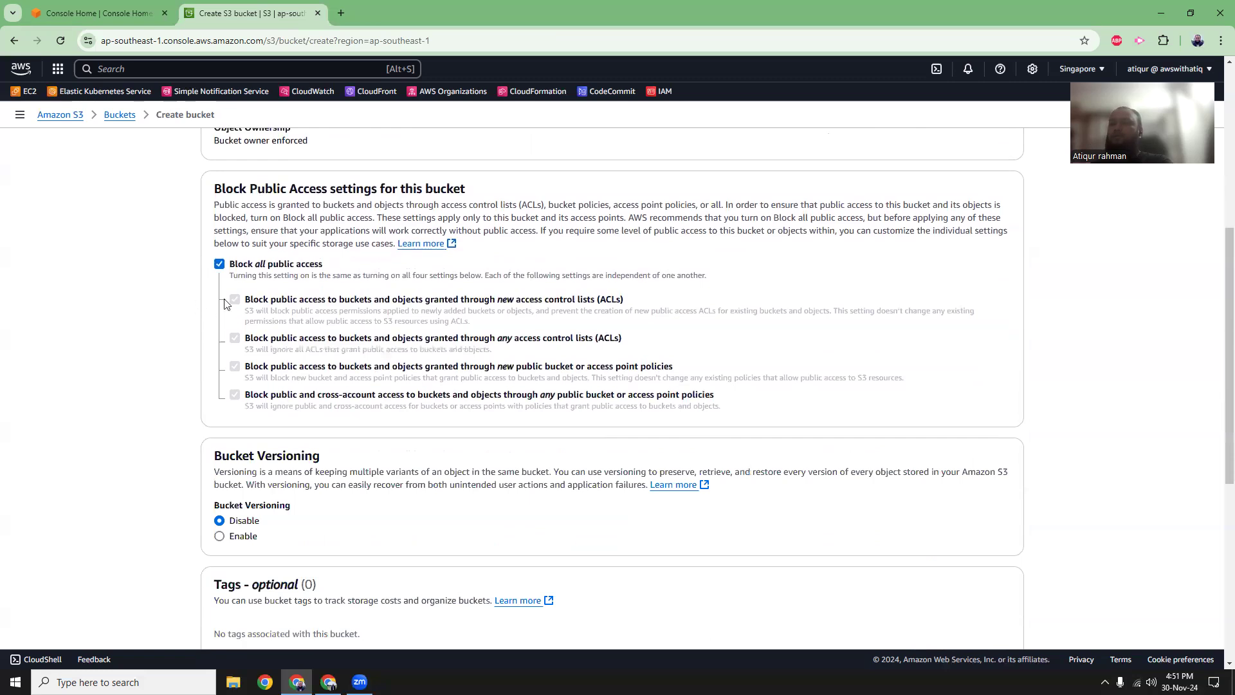
scroll(165, 345, "down", 6)
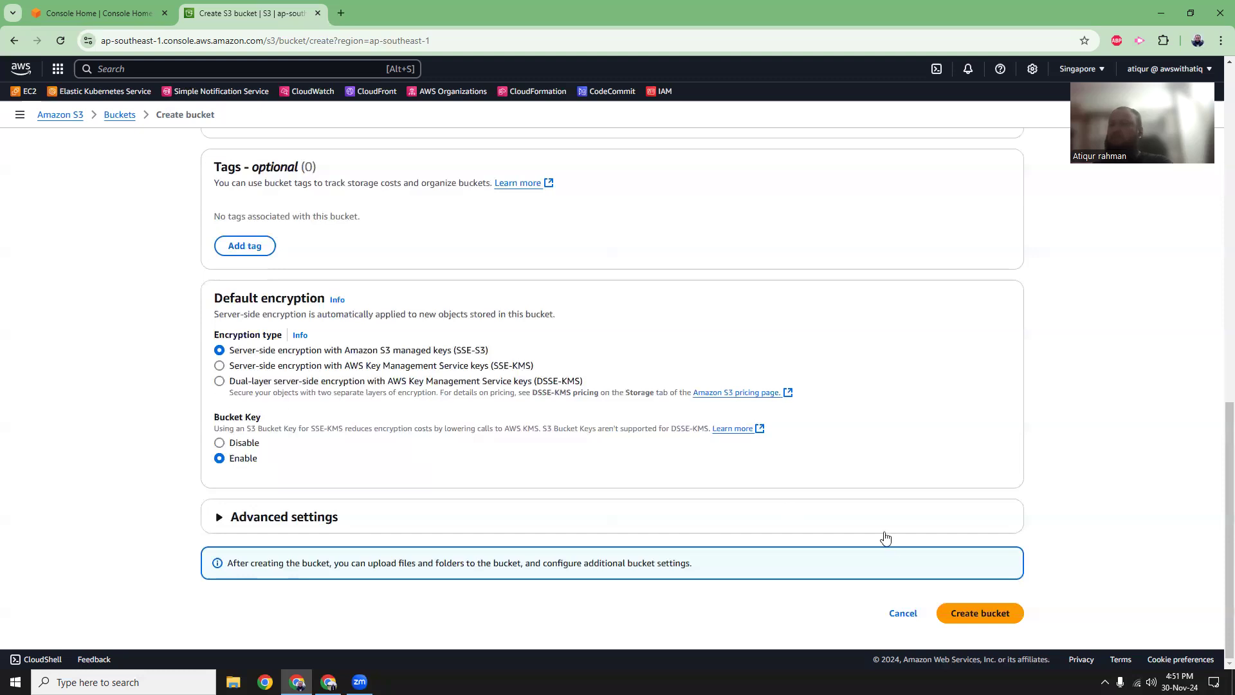
left_click(977, 611)
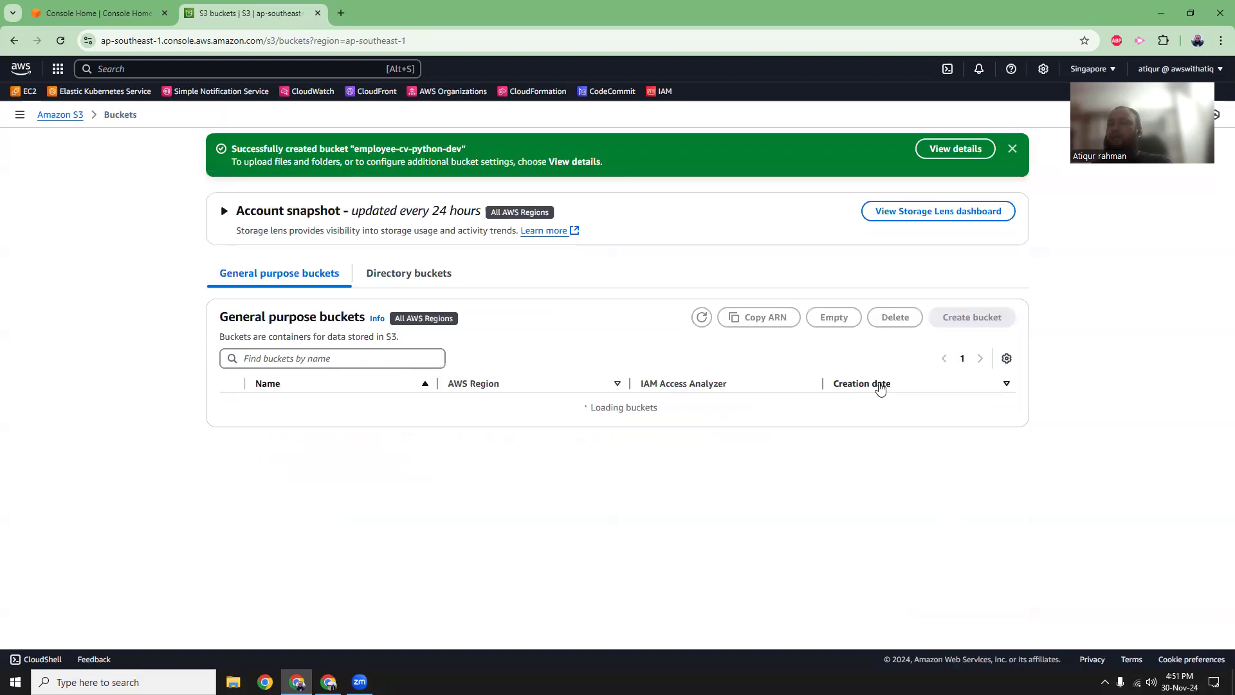
Open the new bucket's details and upload the file i5468.pdf to it.
left_click(950, 148)
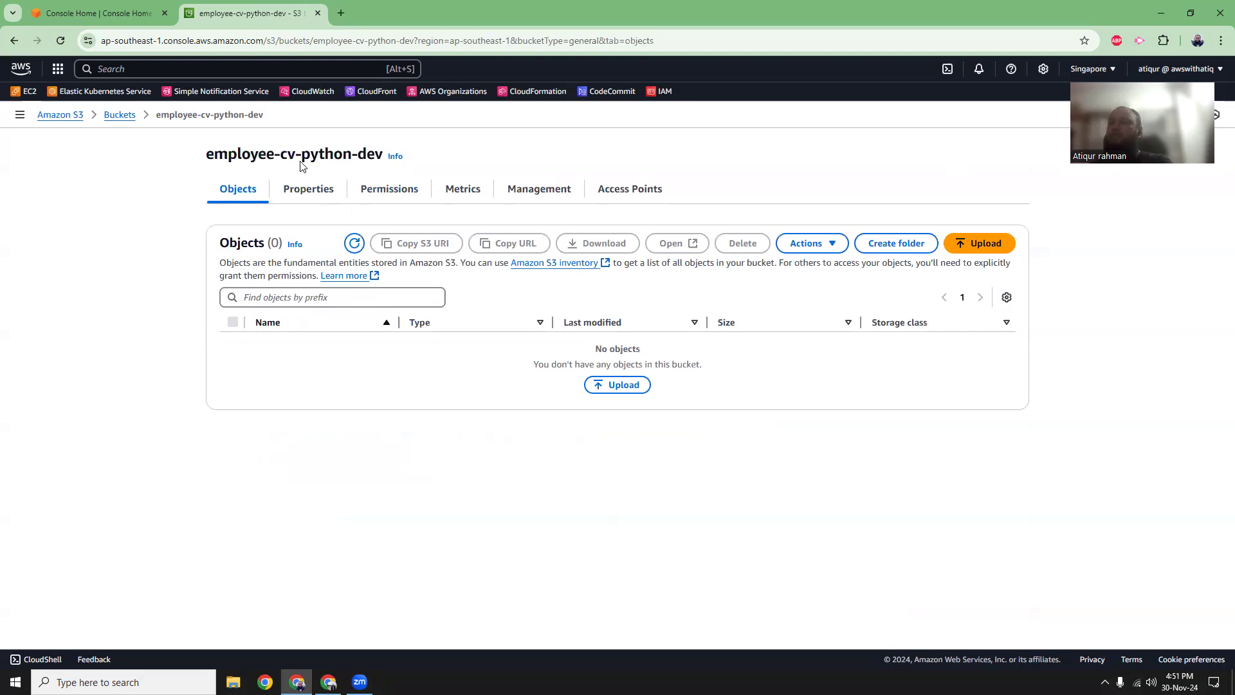
left_click_drag(228, 155, 197, 150)
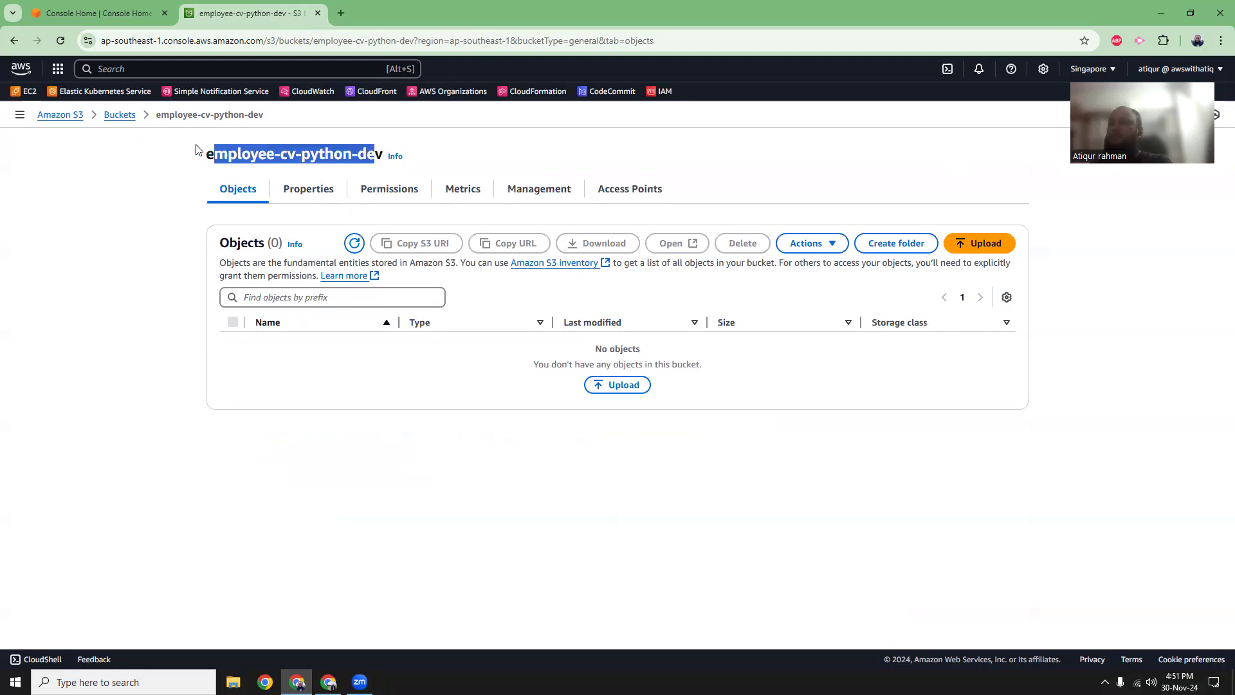
left_click(618, 385)
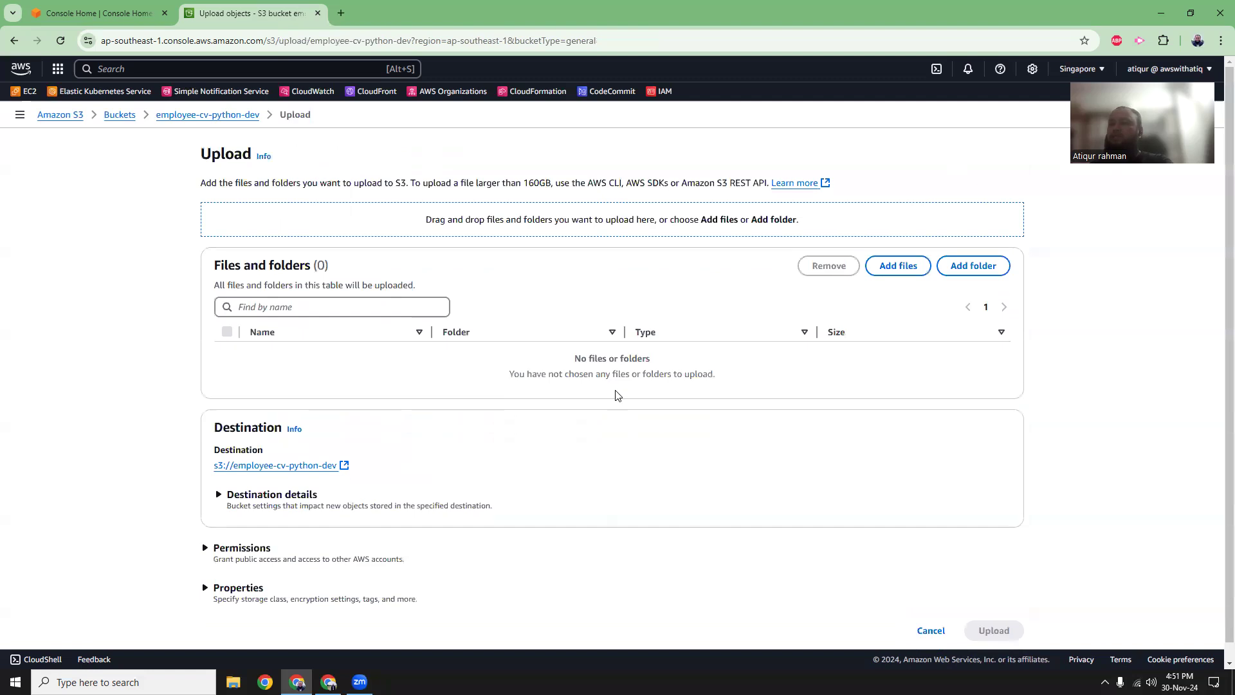
left_click(894, 265)
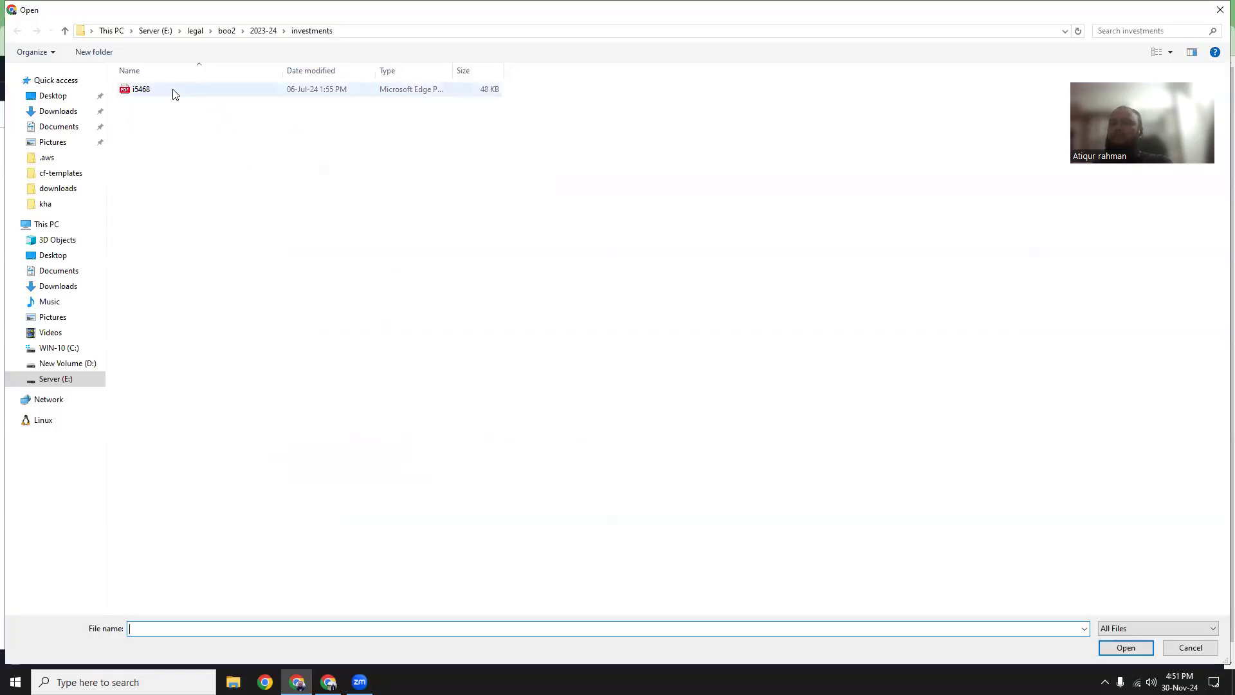
double_click(143, 94)
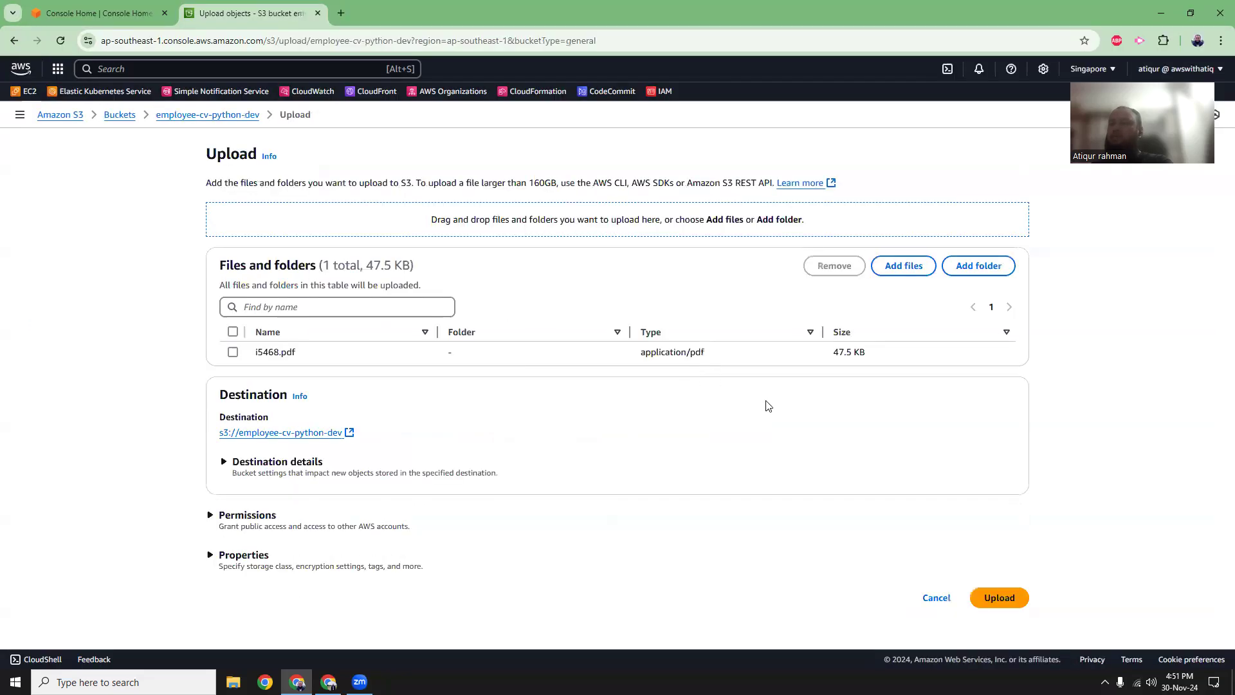
left_click(999, 596)
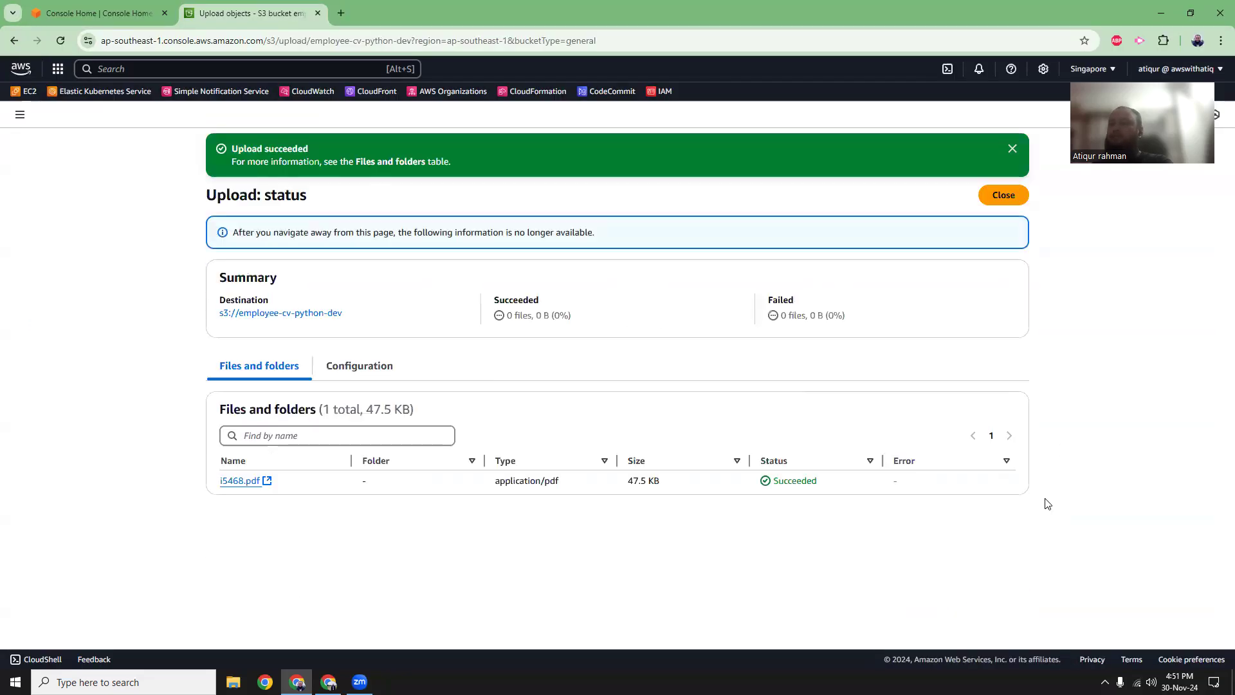
left_click(1003, 195)
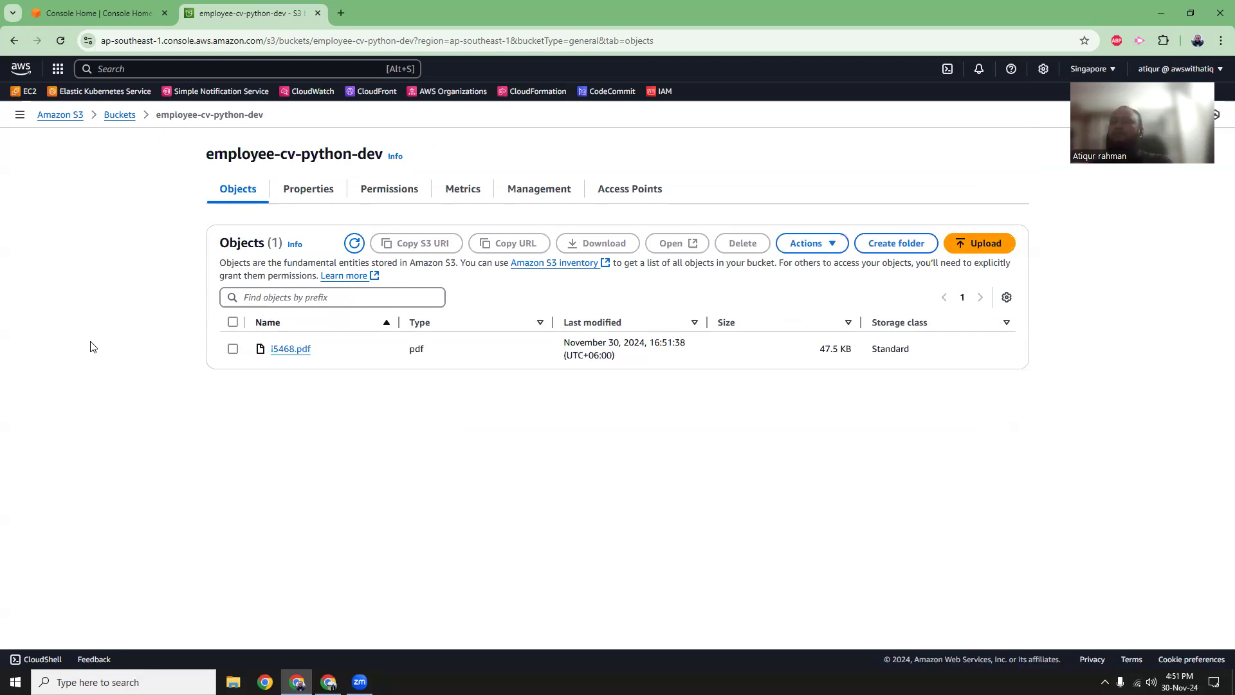
Open IAM in a separate browser tab from the console home and show its list of users.
mouse_move(207, 156)
left_mouse_down()
mouse_move(379, 154)
mouse_move(226, 155)
left_mouse_up()
left_click(214, 161)
left_click(136, 15)
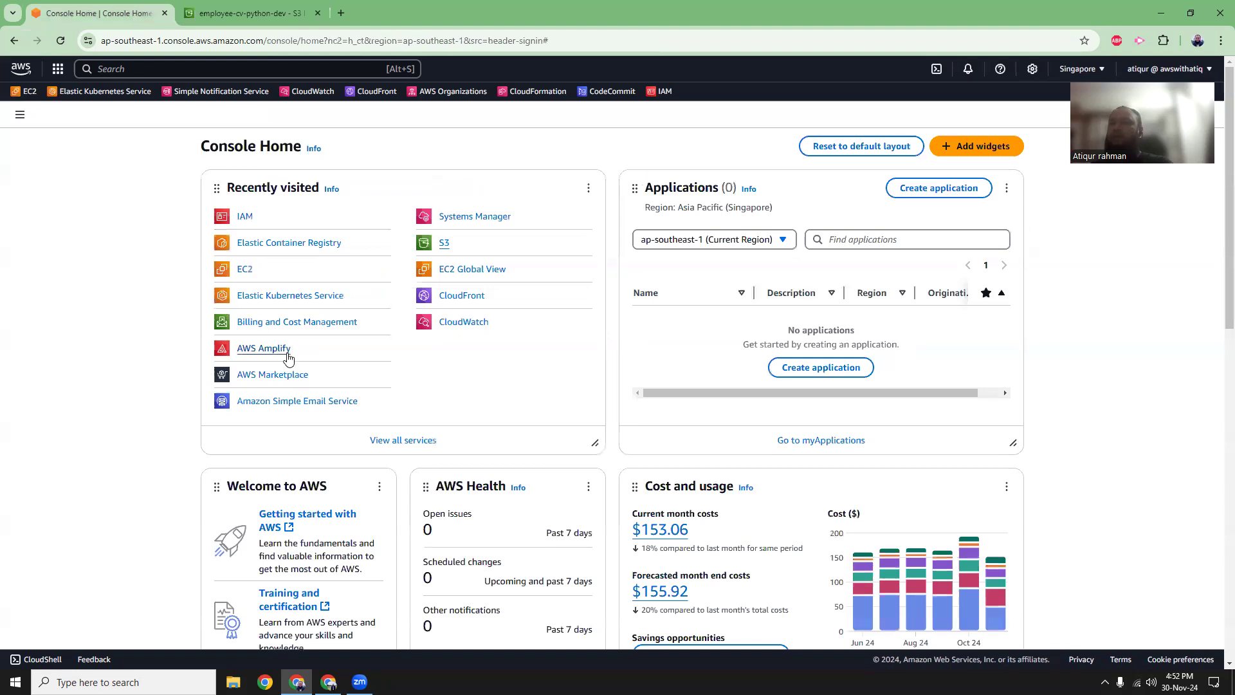
middle_click(243, 215)
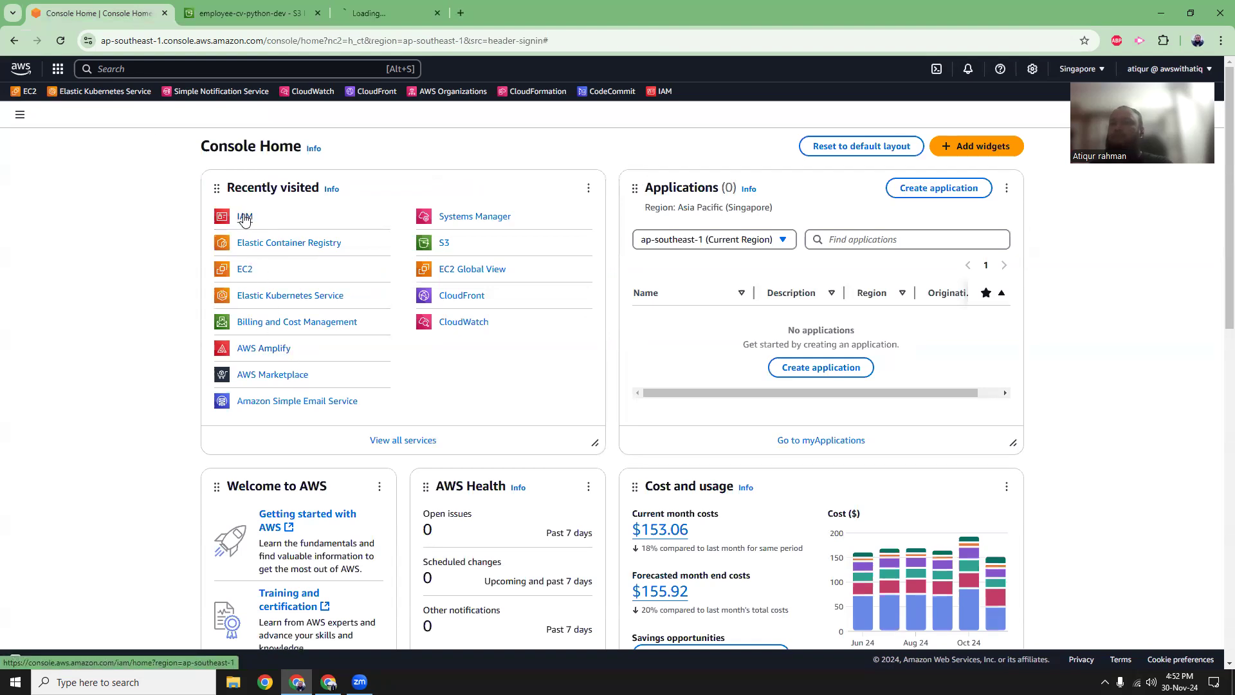
left_click(393, 23)
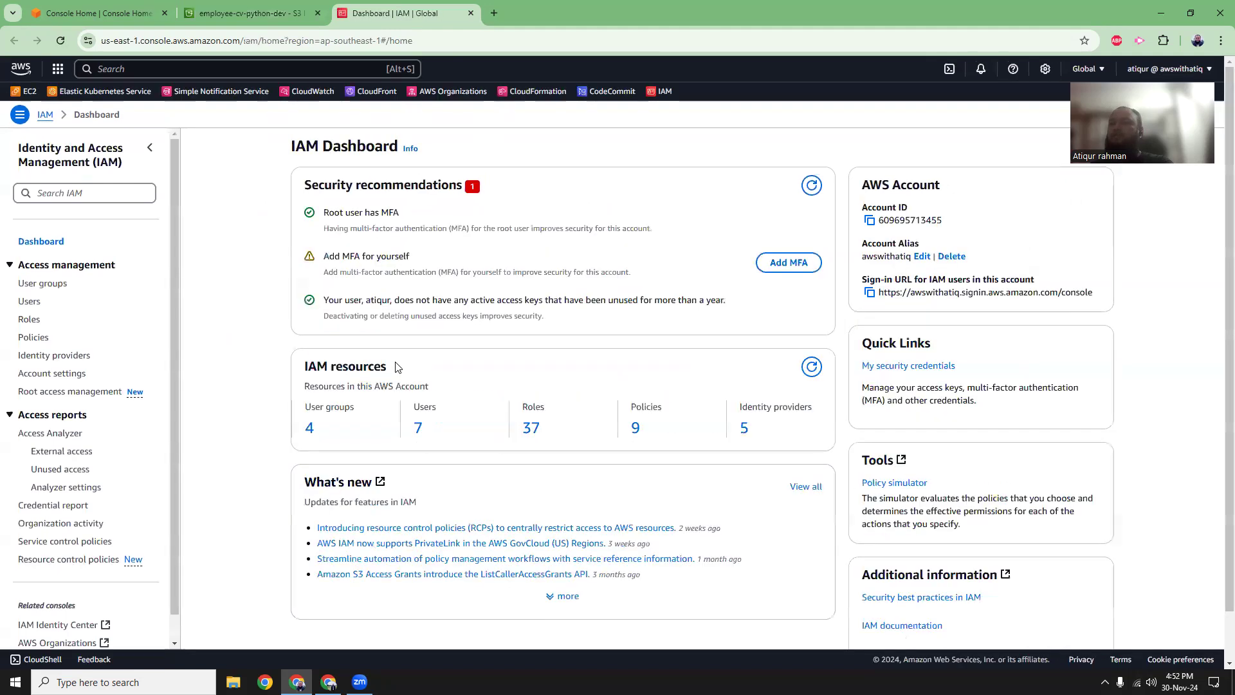
left_click(418, 429)
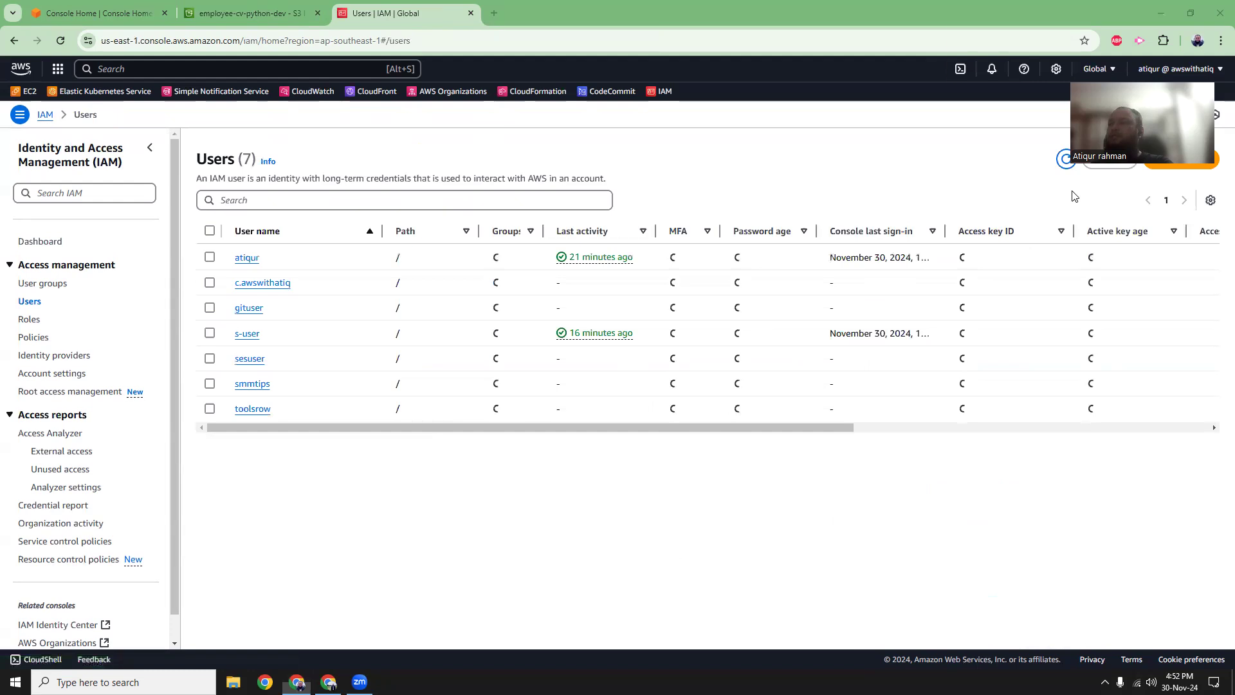
Start a new IAM user, enter the HR head's user name without console access, and proceed to the permissions.
left_click_drag(1143, 122, 1019, 40)
left_click(1182, 159)
left_click(467, 247)
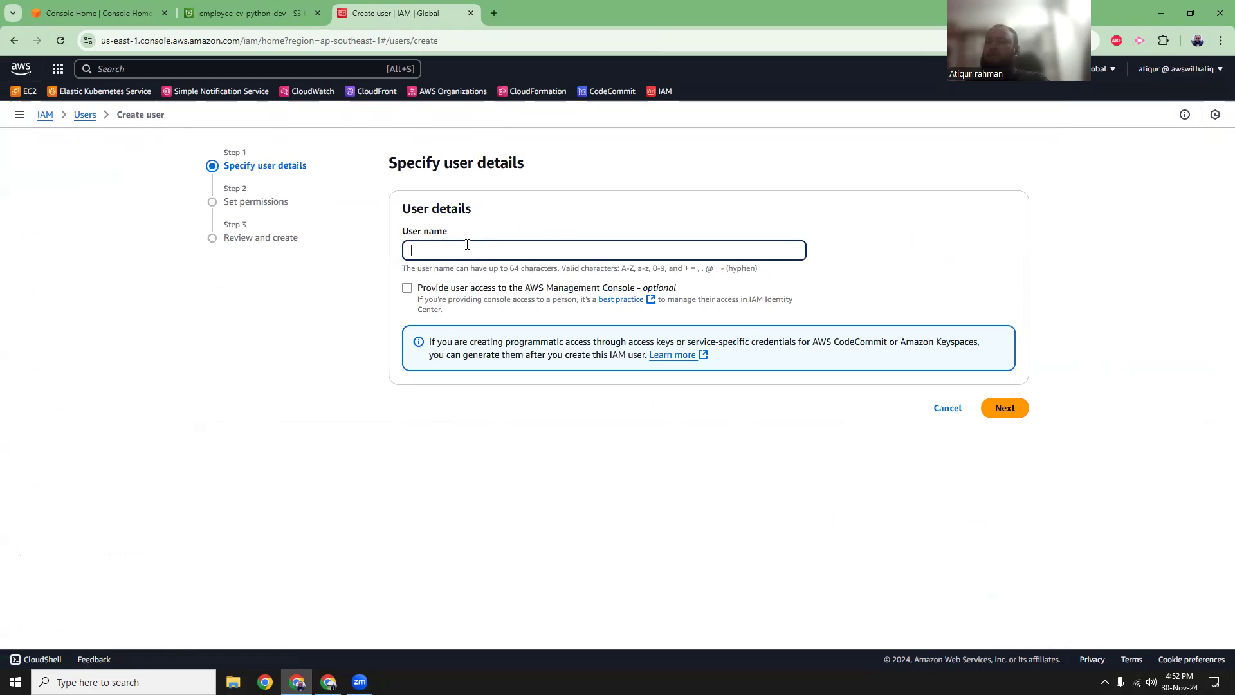
type("shanta-hr-head")
left_click(627, 456)
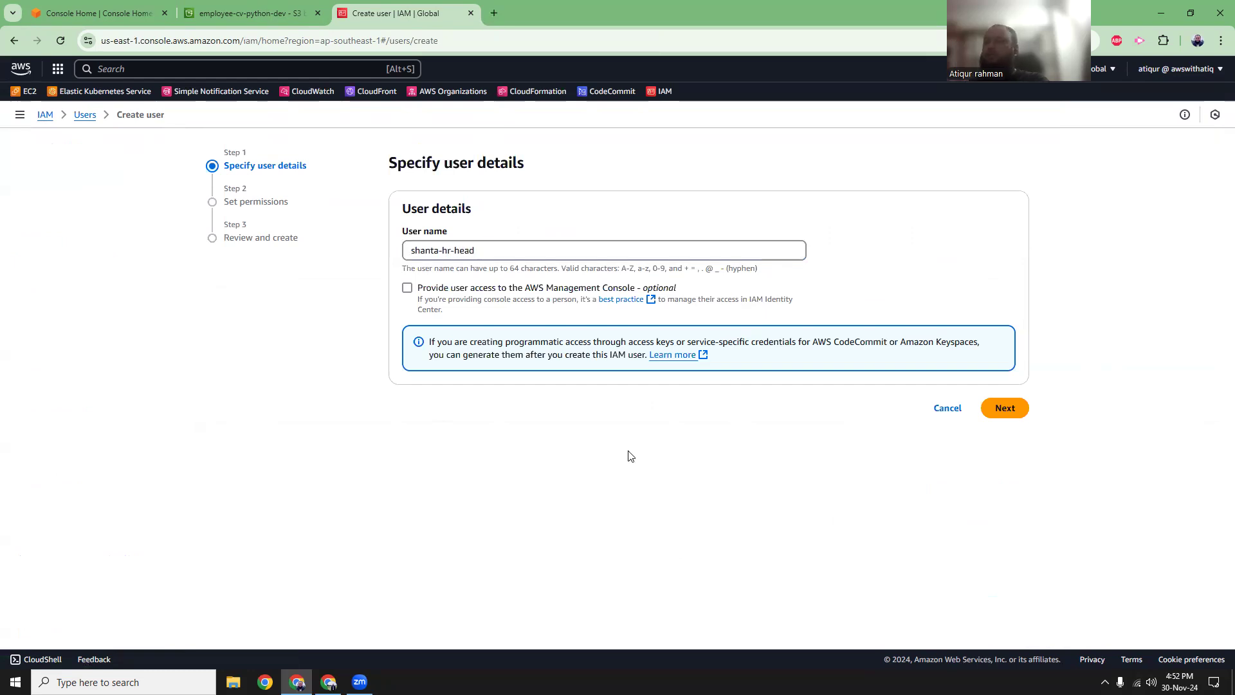
left_click(998, 409)
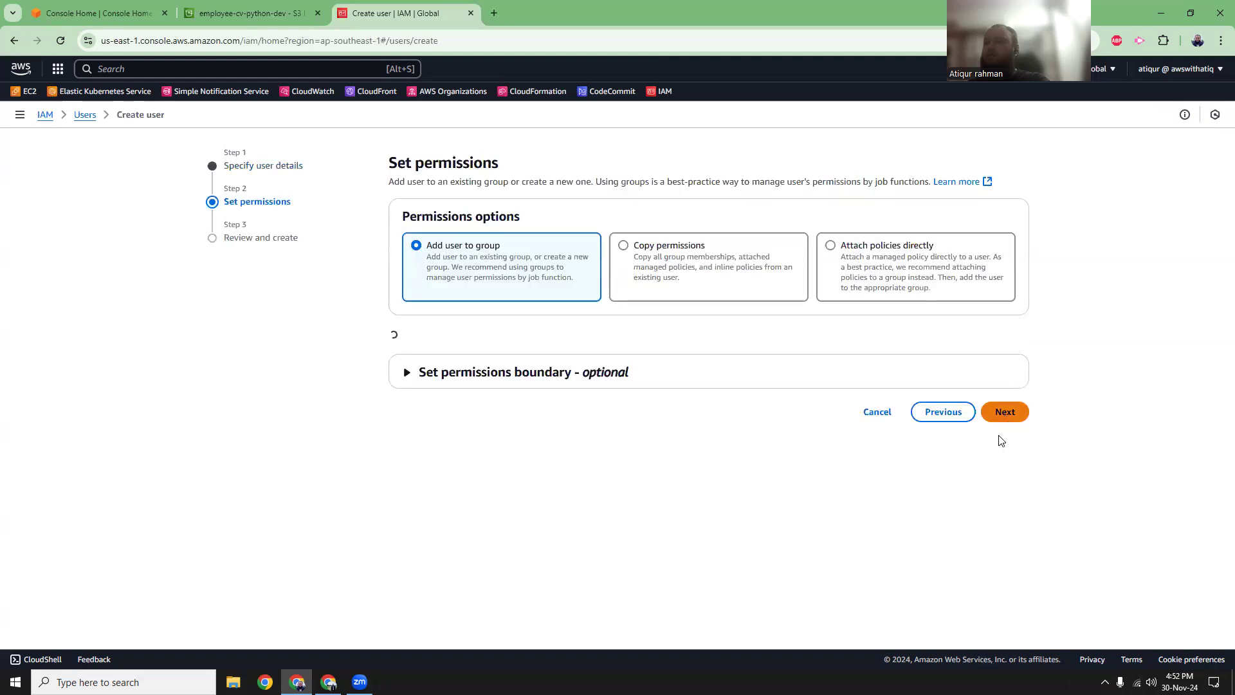
Choose to attach policies directly as the new user's permissions option.
left_click(873, 285)
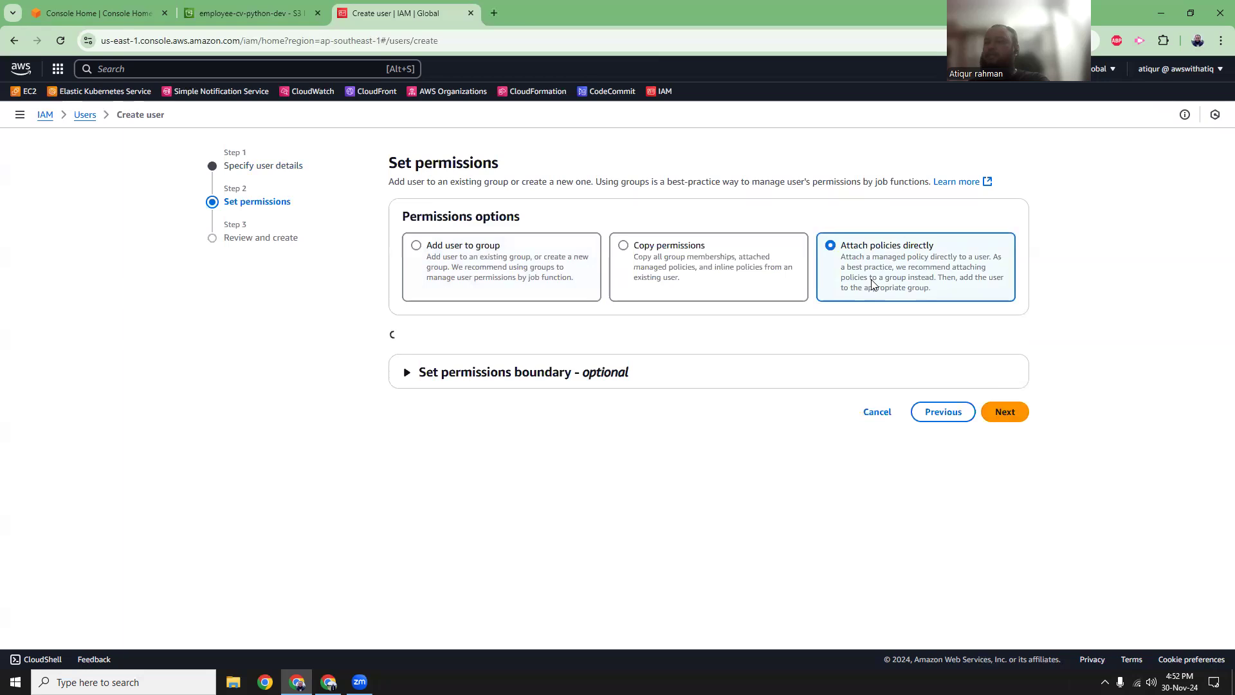
left_click(487, 287)
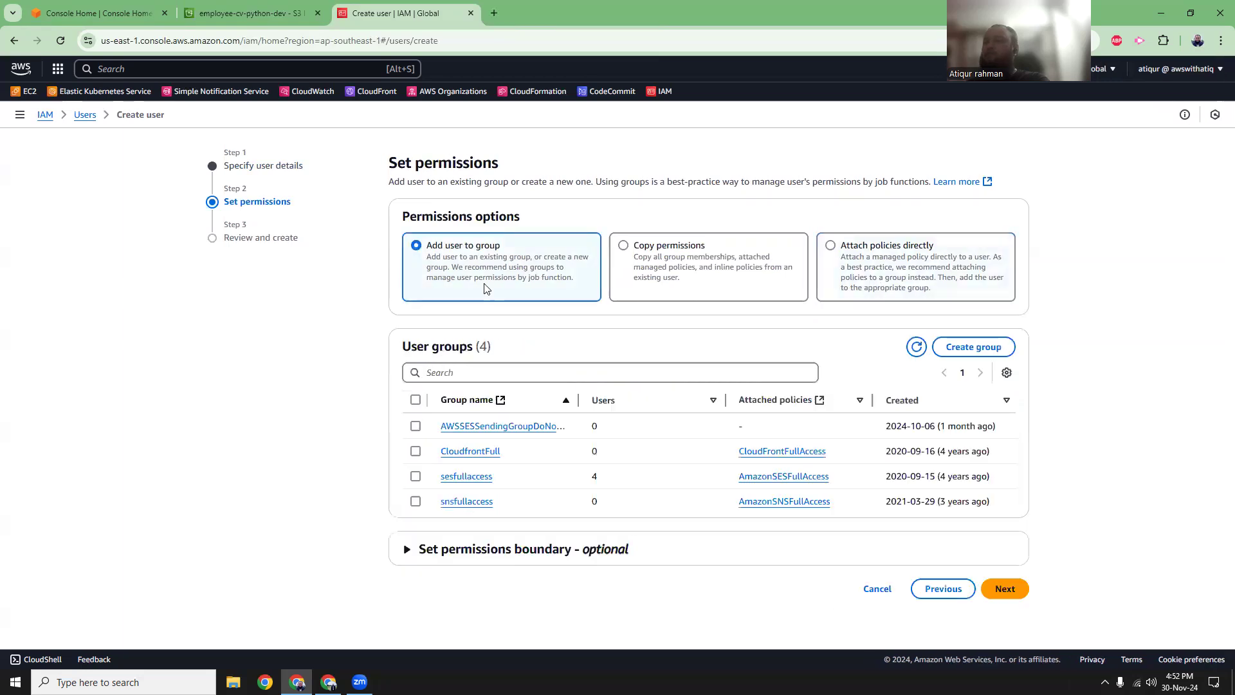
left_click(864, 276)
Search the permissions policies for "s3fu" and clear the search.
left_click(508, 402)
type("s3")
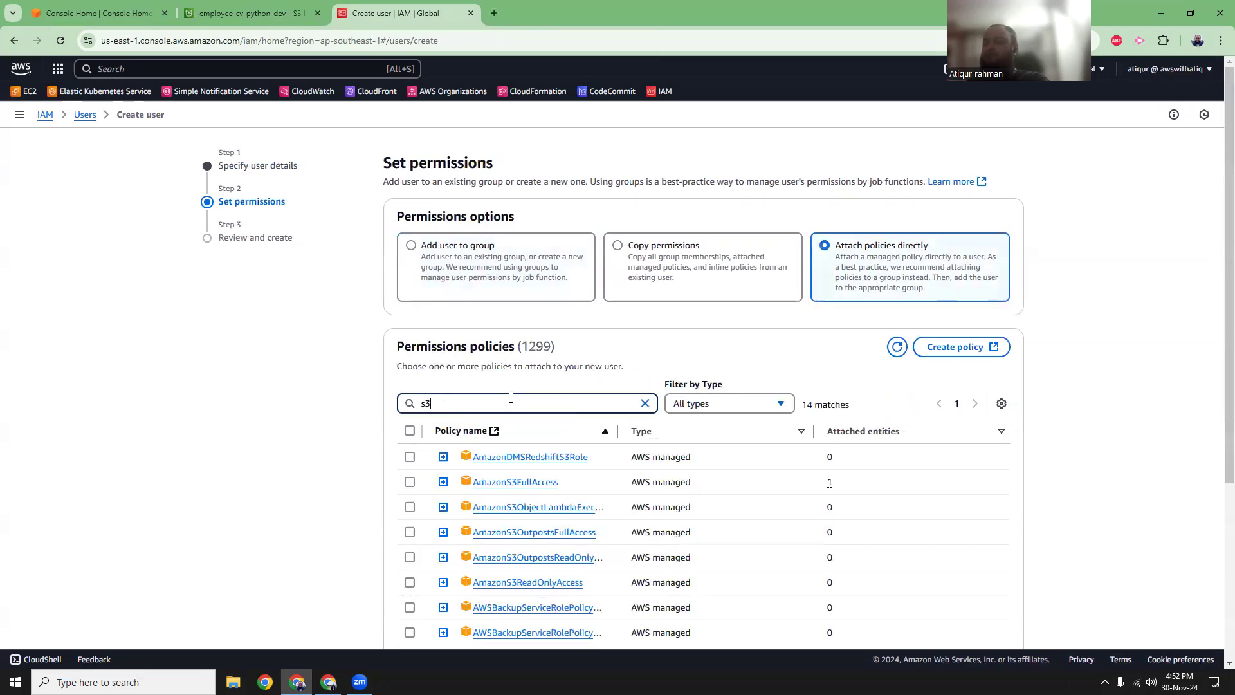
type("fu")
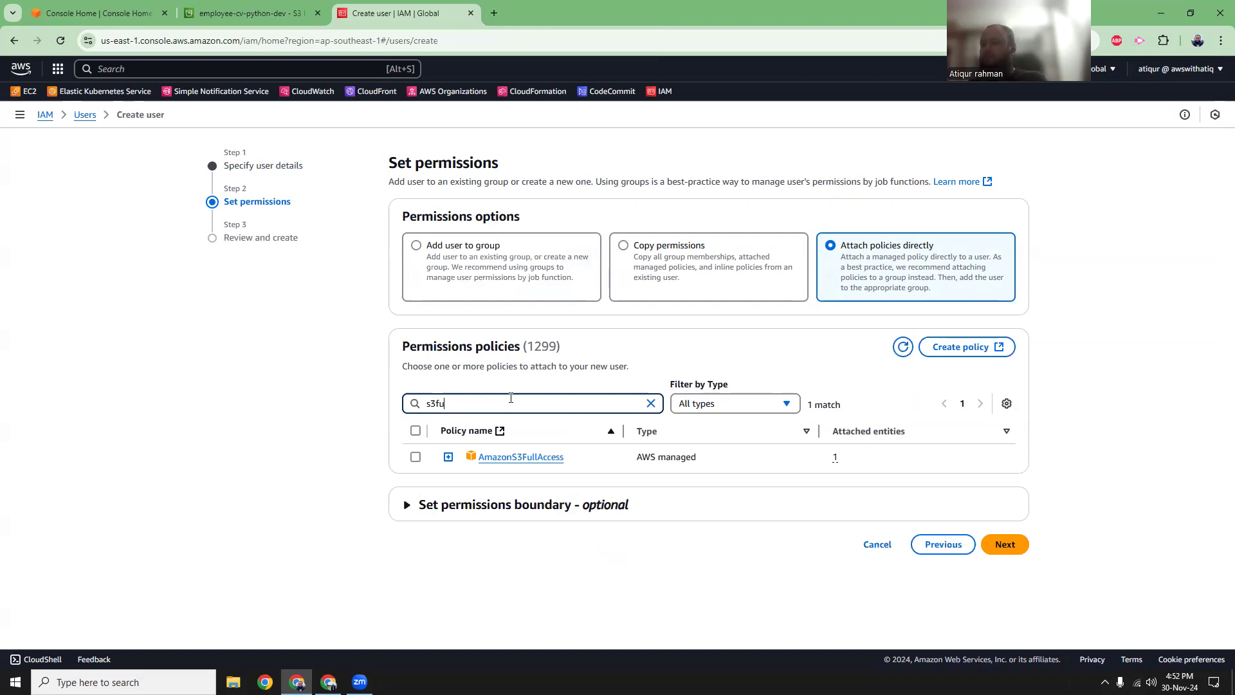
left_click(651, 403)
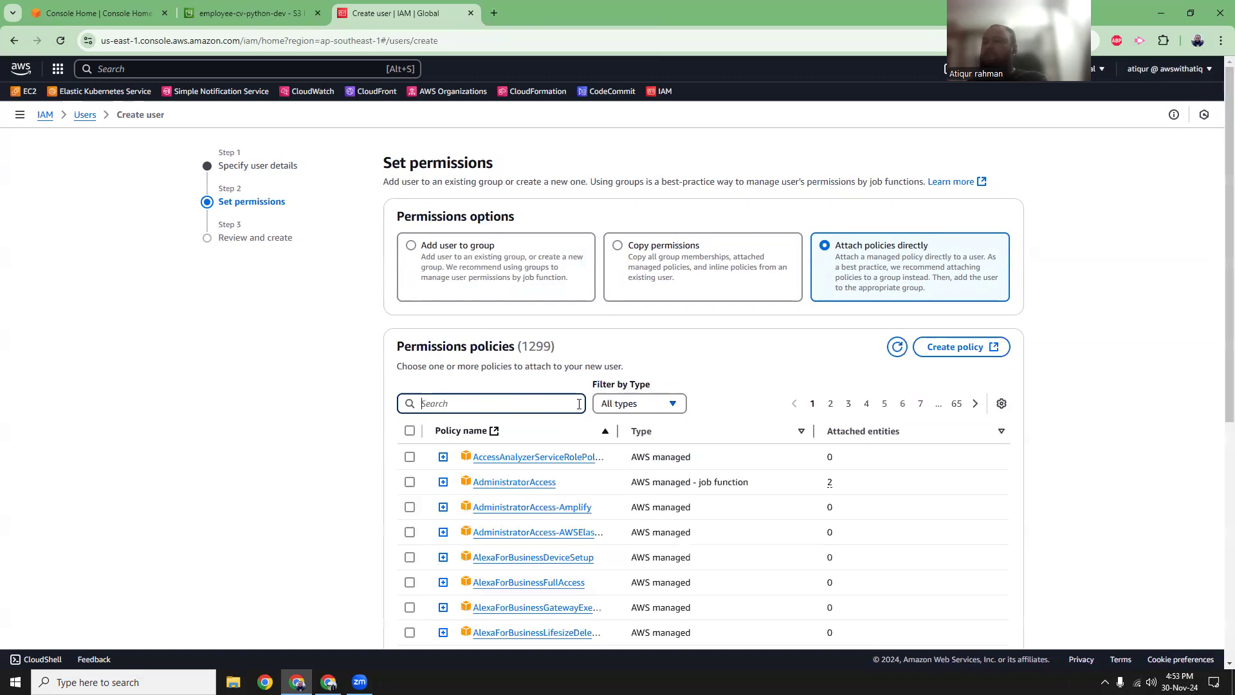
Start creating a new IAM policy and switch its policy editor to JSON.
left_click(952, 348)
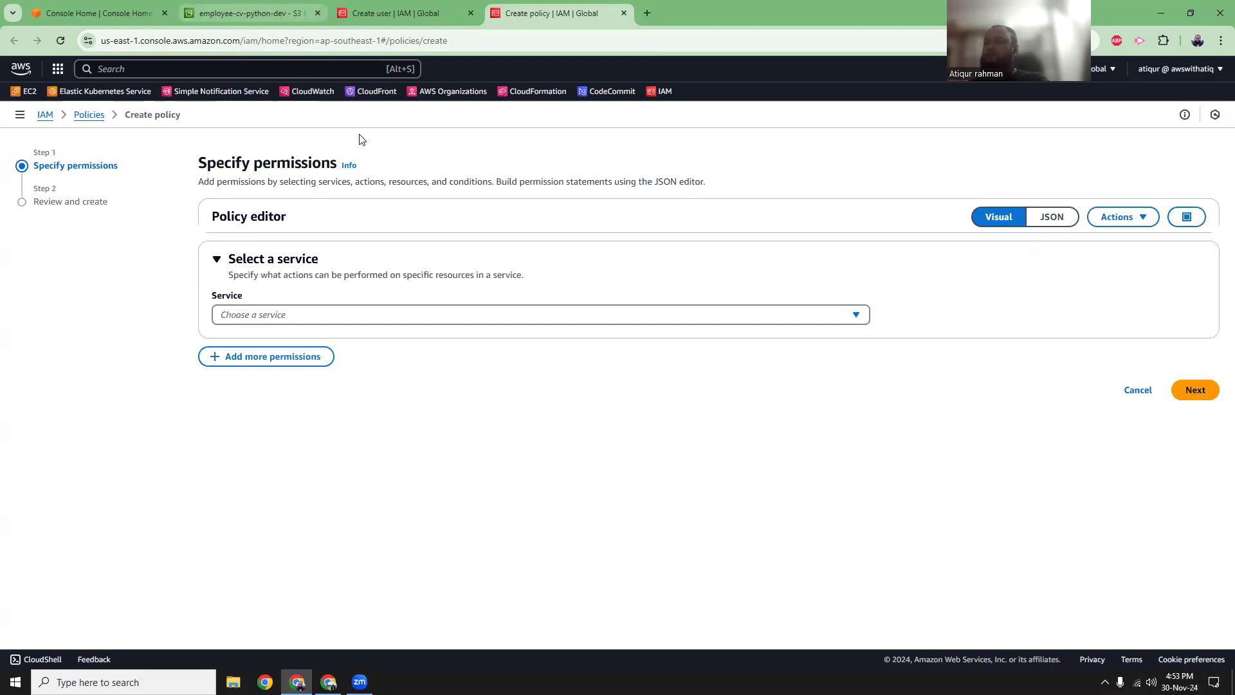
left_click(1051, 217)
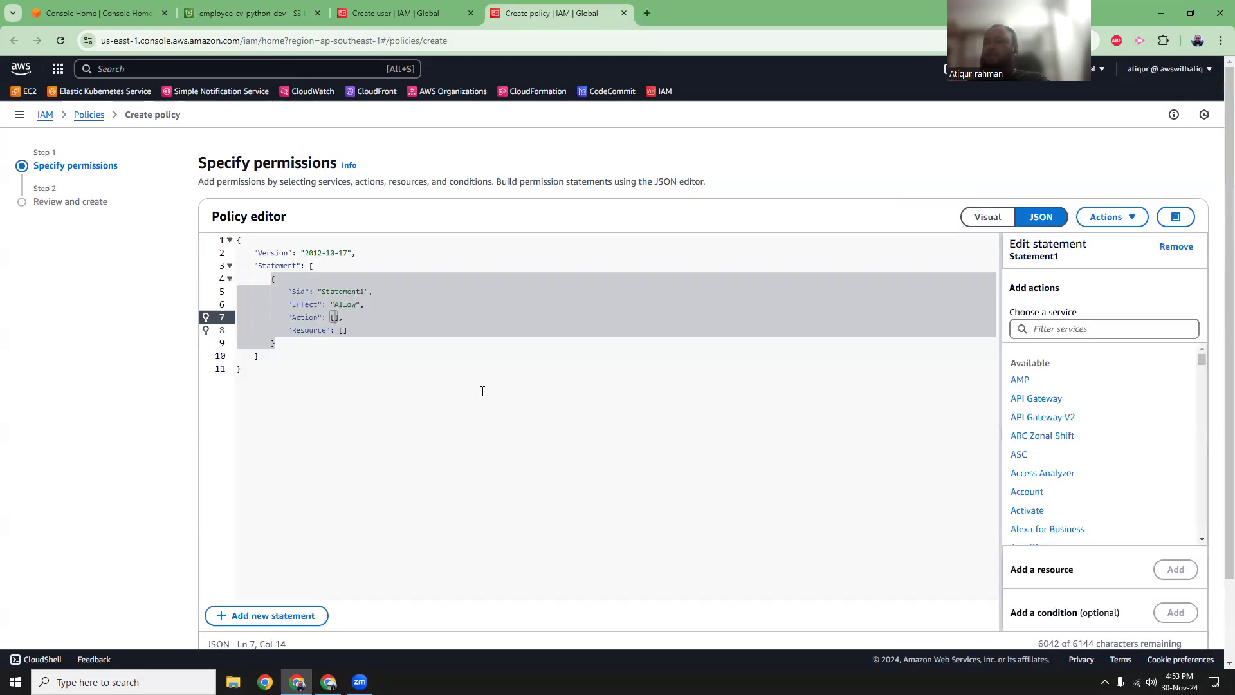
left_click(360, 344)
left_click(366, 329)
left_click(387, 300)
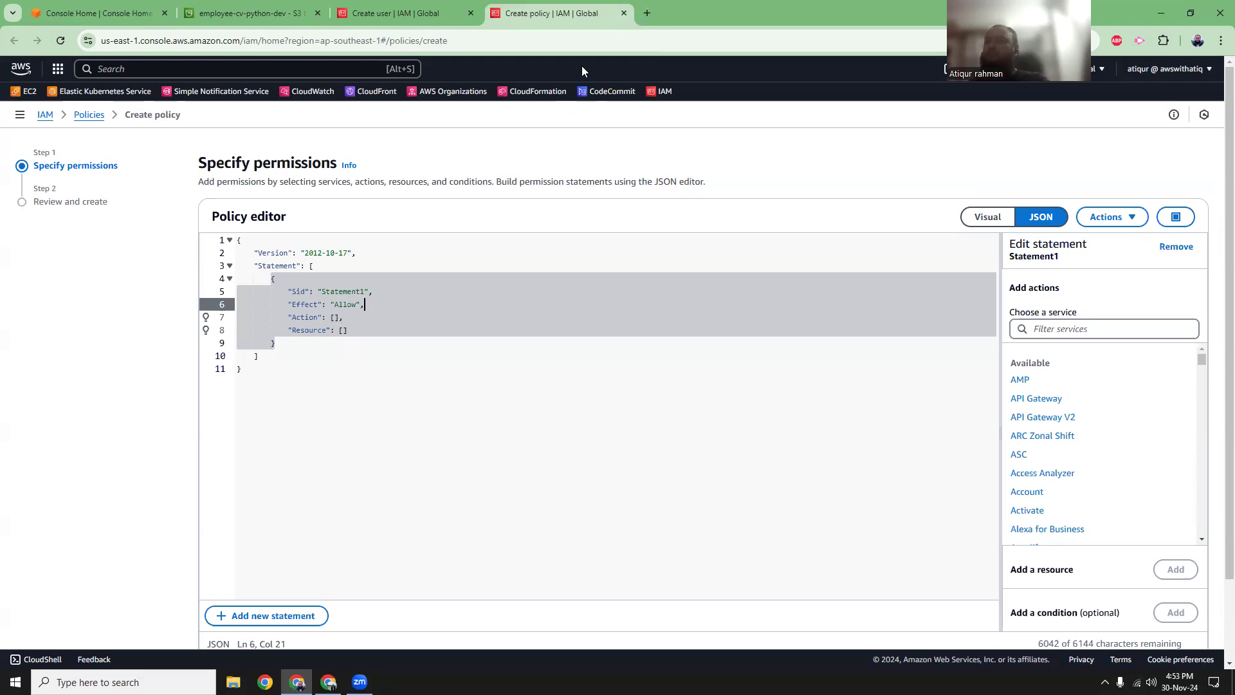
Search the web for "iam policy generator" in a new browser tab and open the AWS Policy Generator.
key("ctrl+t")
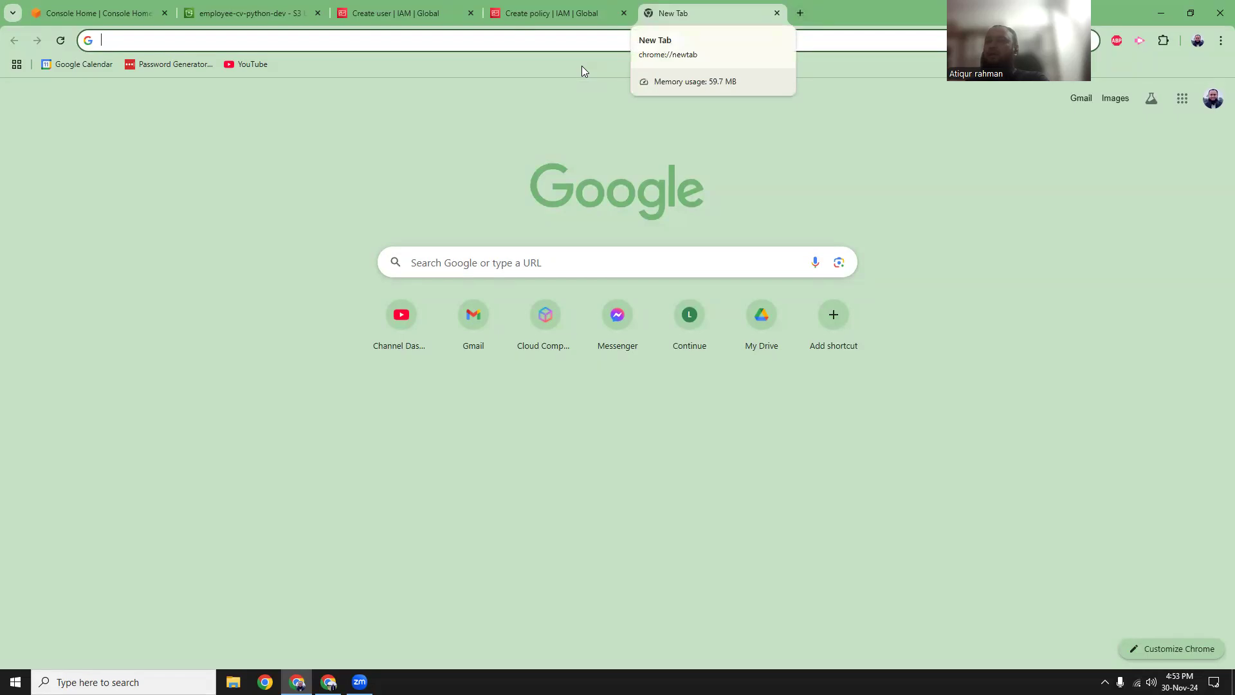
type("iam")
key("Return")
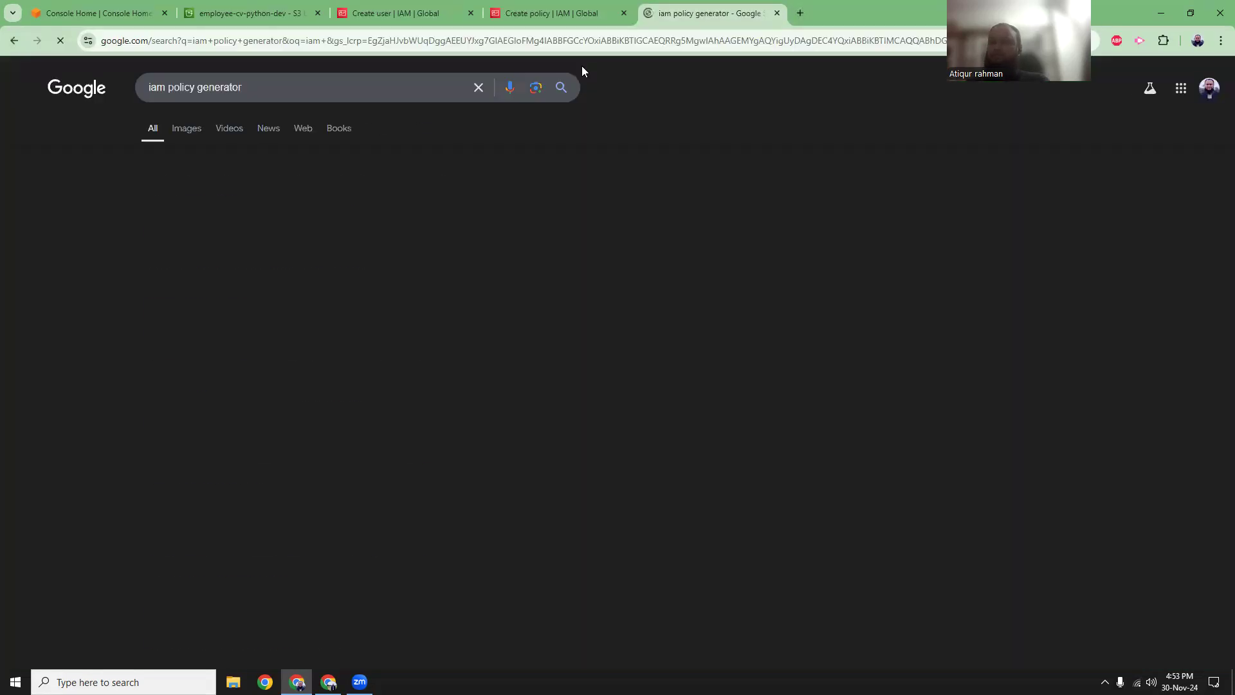
left_click(226, 236)
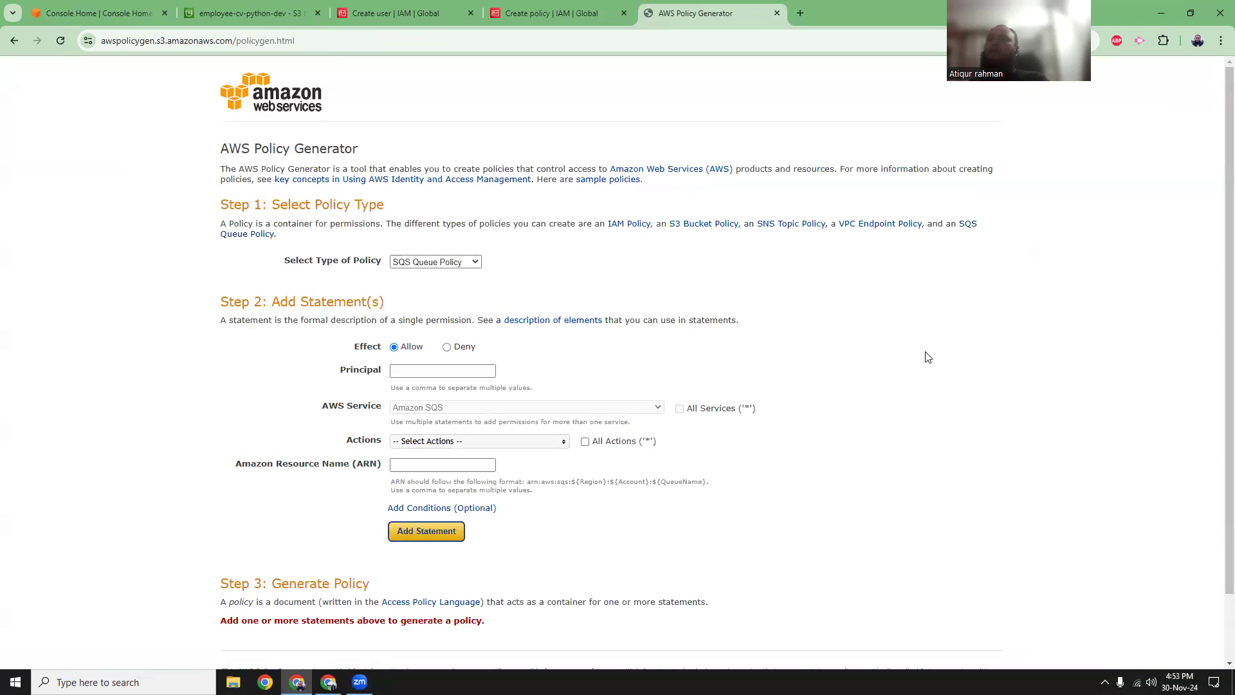
scroll(925, 359, "down", 1)
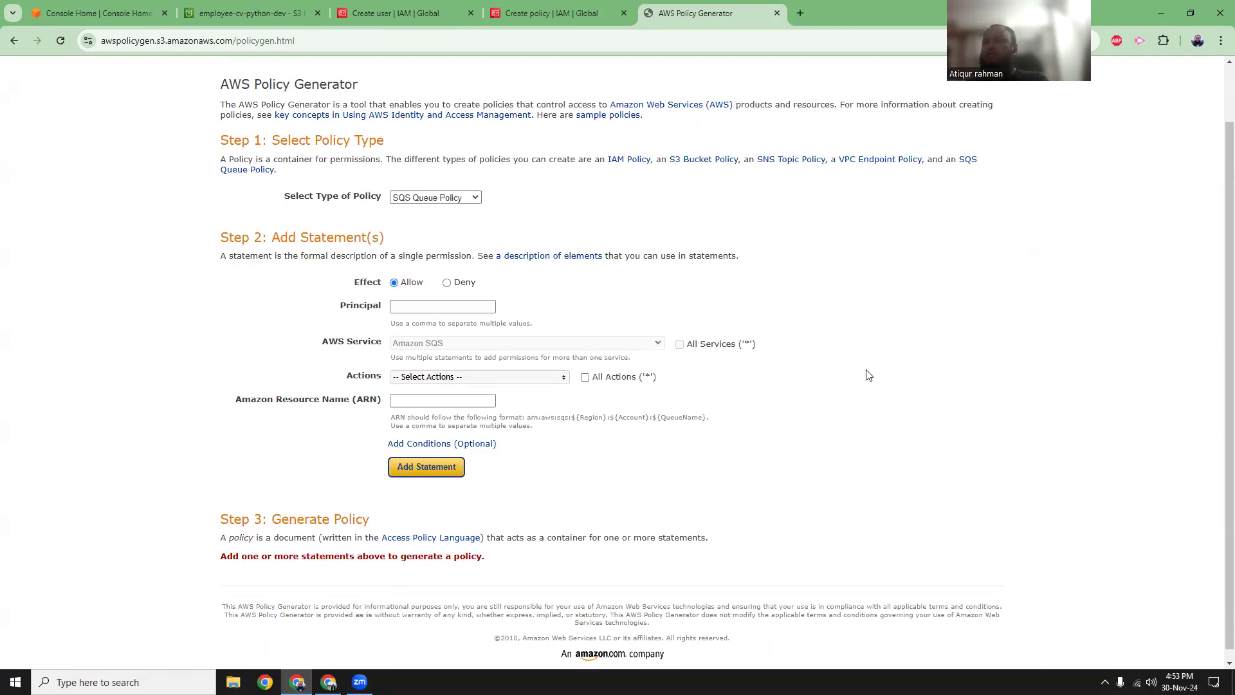
Set the policy type to IAM Policy, choose Amazon S3 as the AWS service and include all actions.
left_click(407, 199)
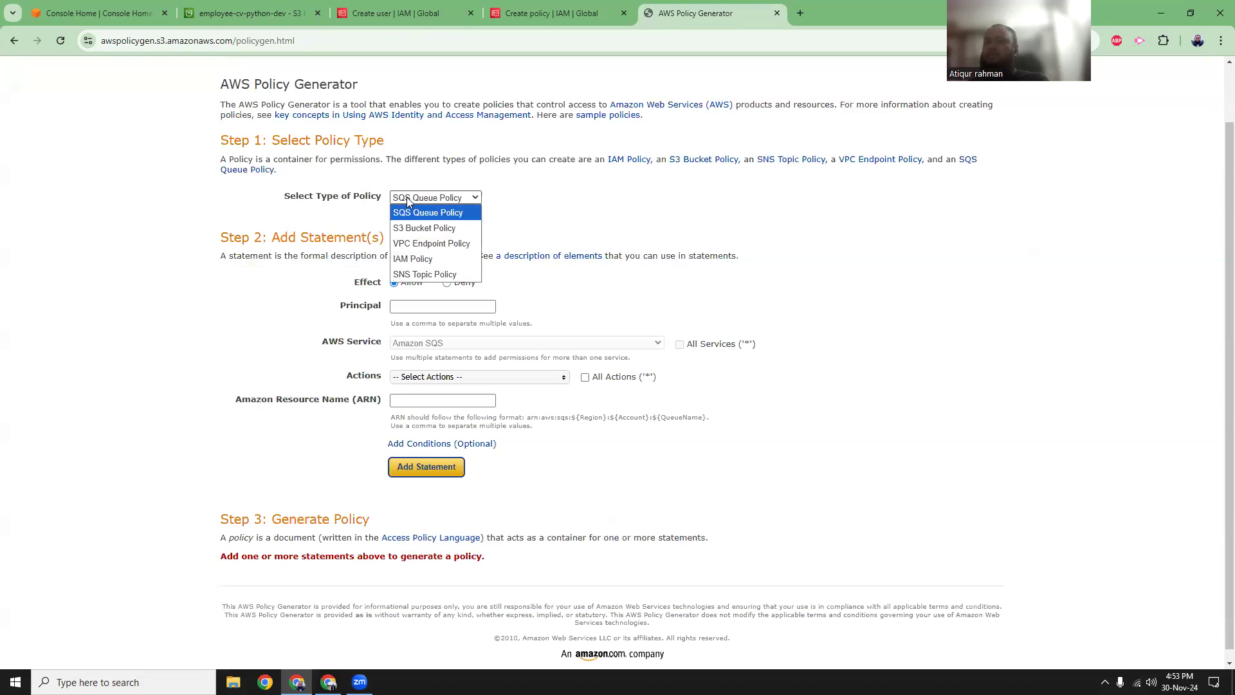
left_click(412, 259)
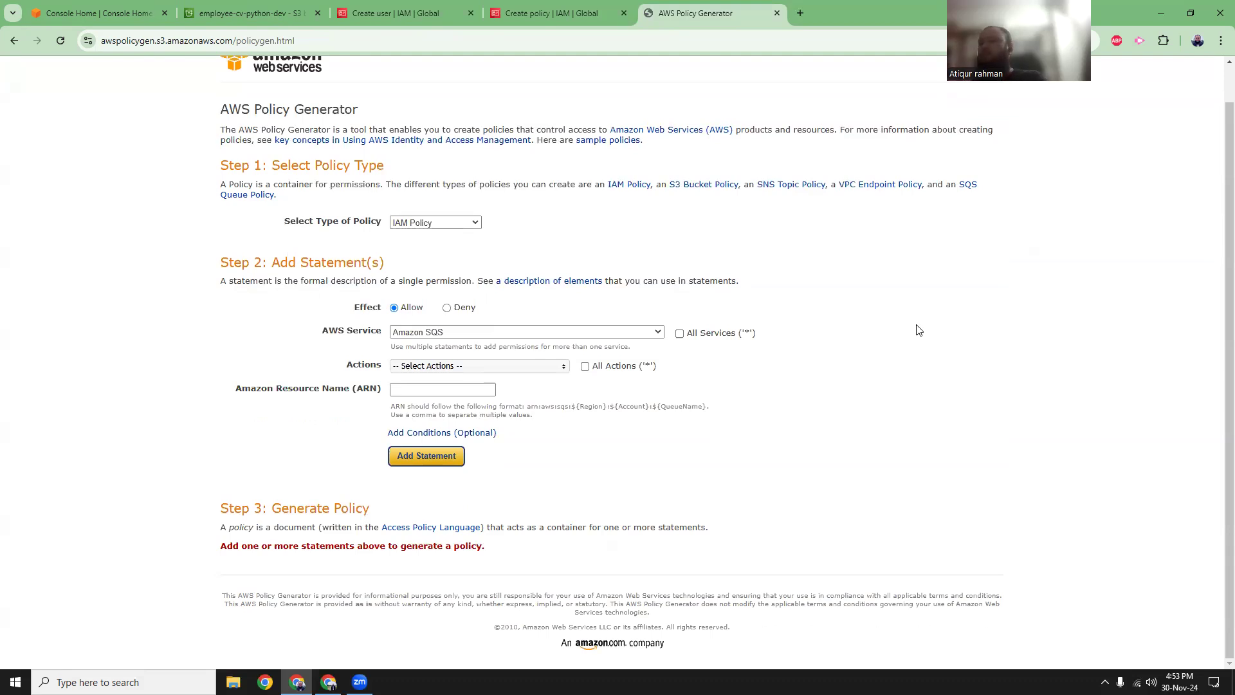
left_click(518, 333)
left_click(444, 529)
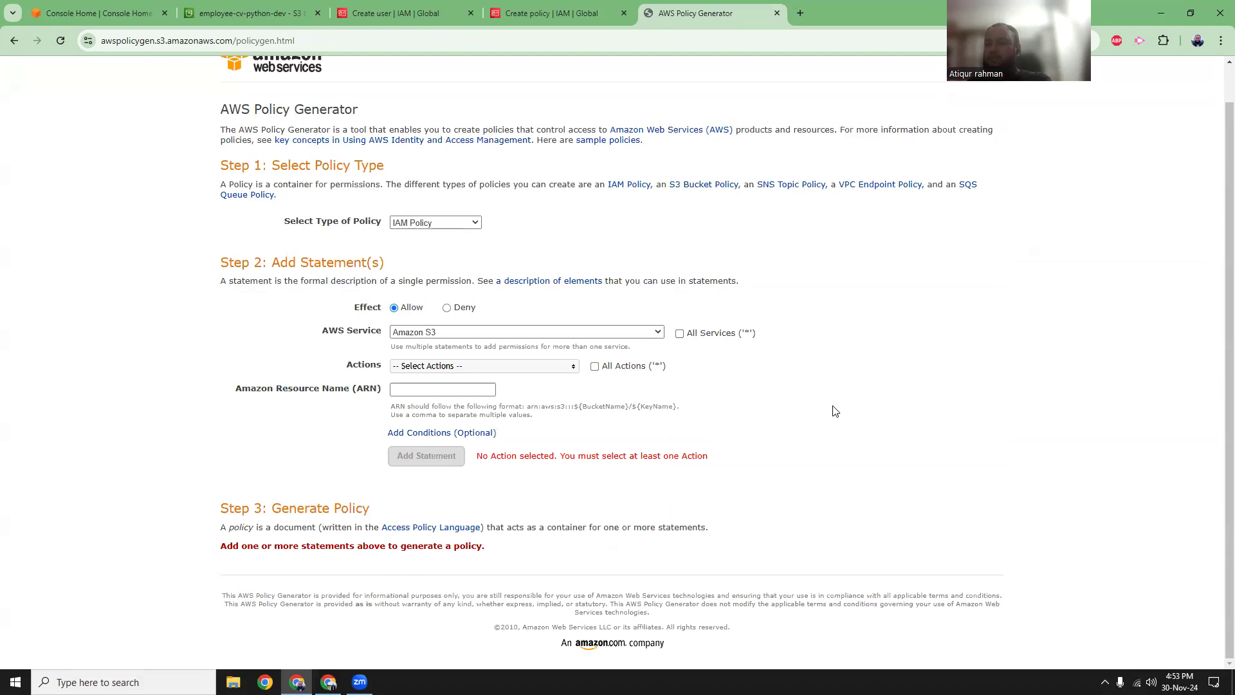
left_click(595, 368)
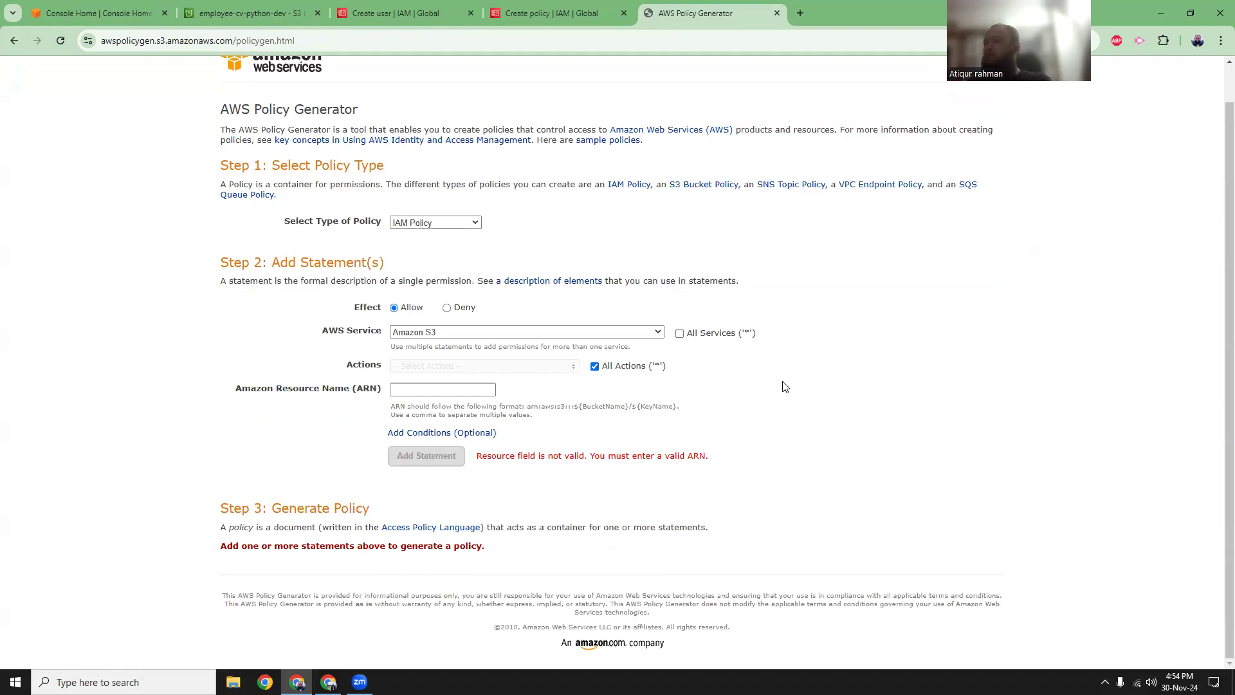
Copy the ARN of the employee-cv-python-dev bucket from its properties.
left_click(241, 12)
left_click(302, 194)
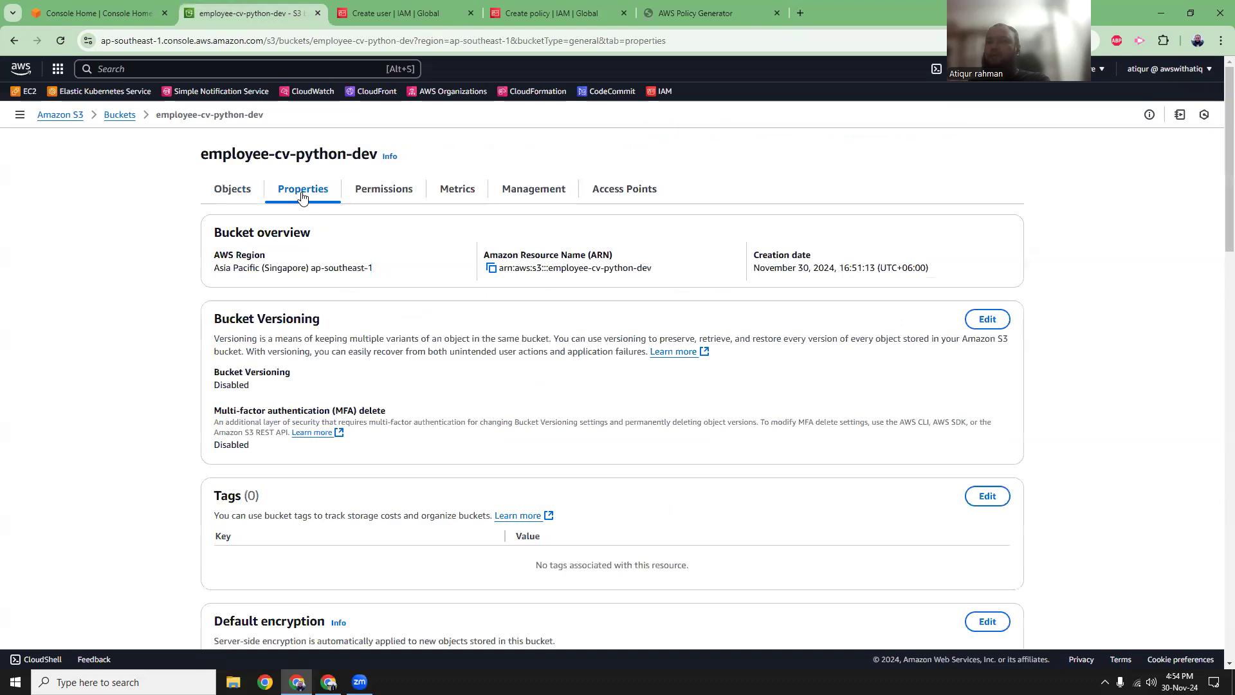
left_click(491, 267)
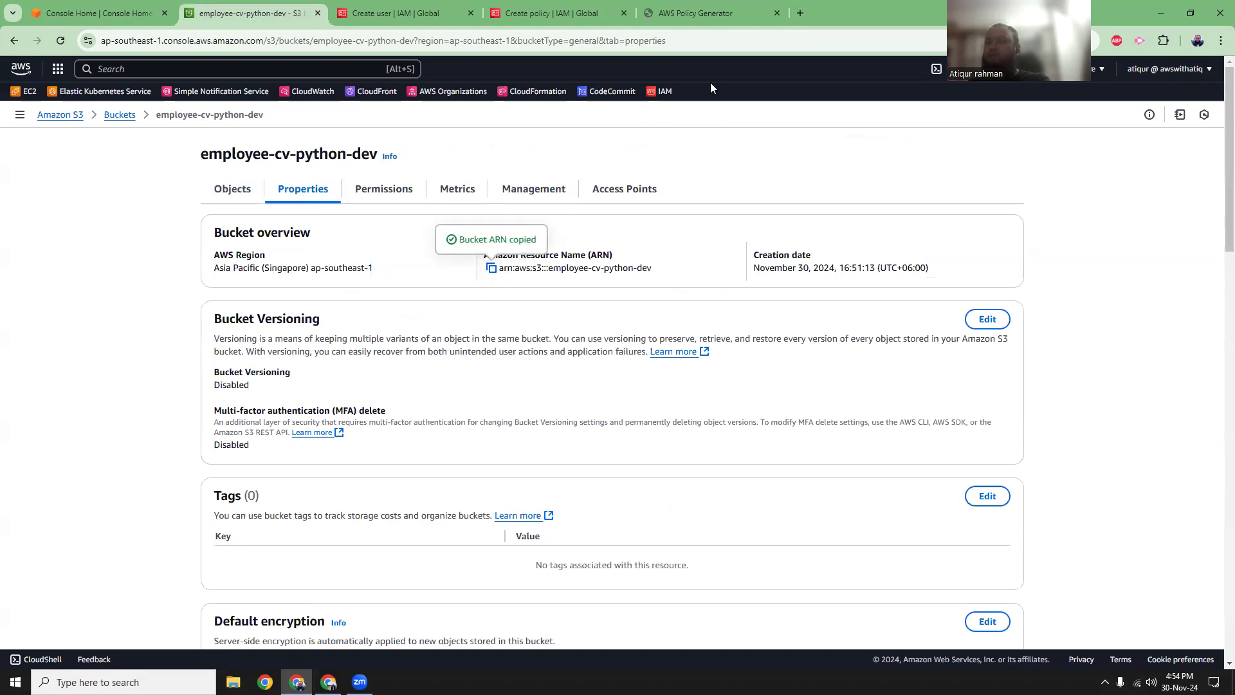
In the AWS Policy Generator, enter the bucket ARN followed by /* as the resource and add the statement.
left_click(698, 13)
left_click(439, 388)
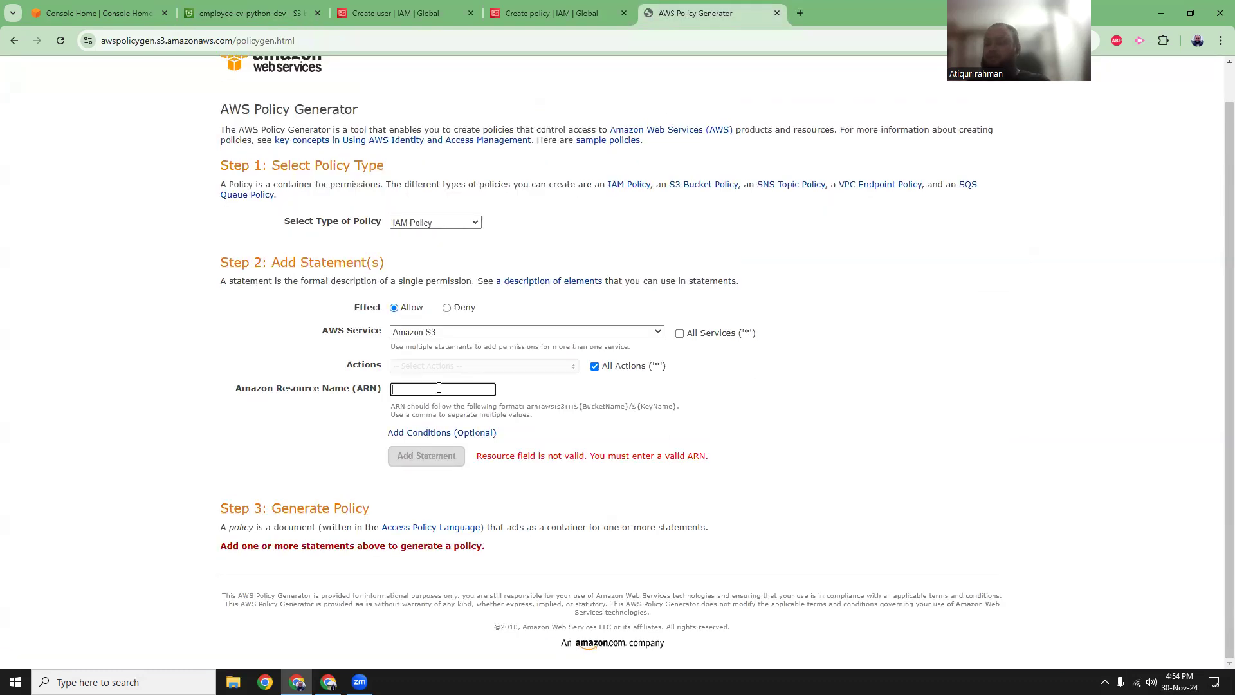
key("ctrl+v")
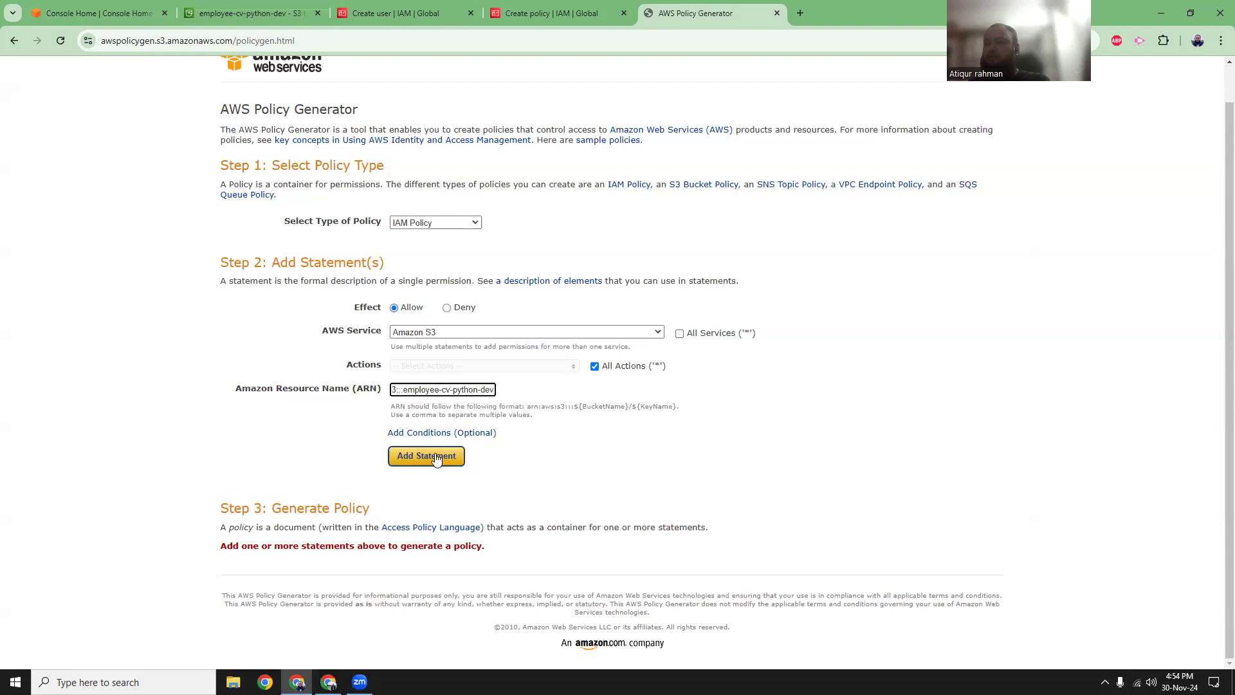
type("/")
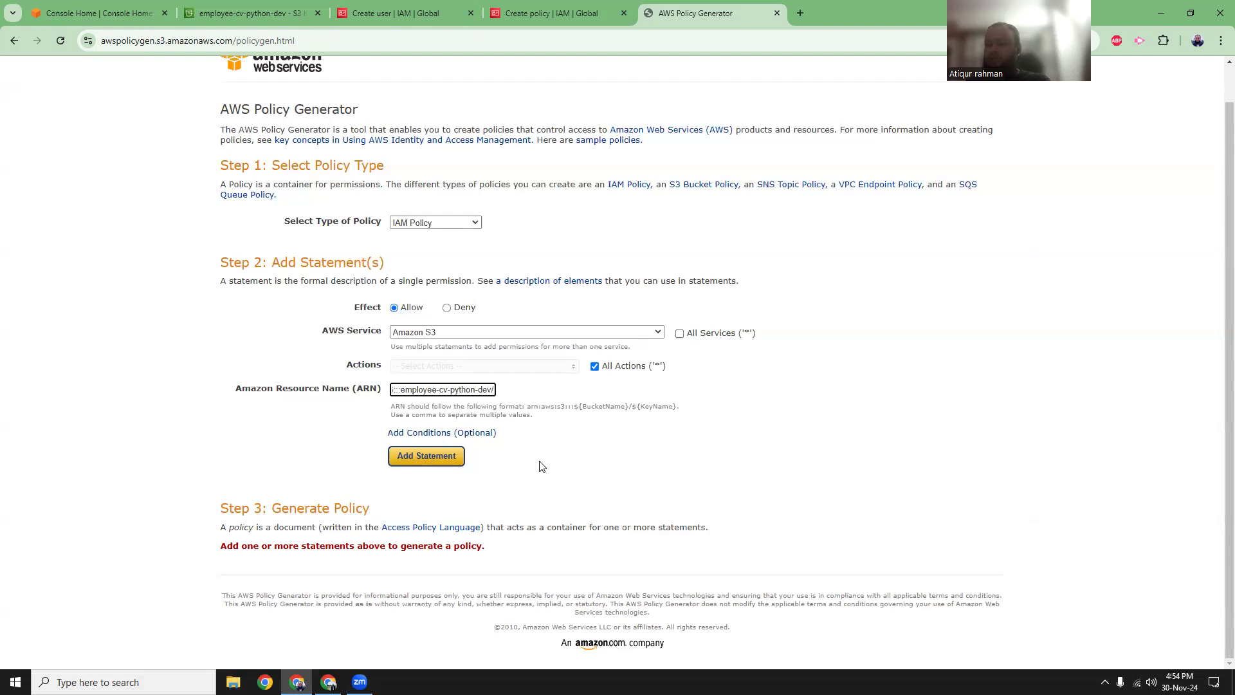
type("*")
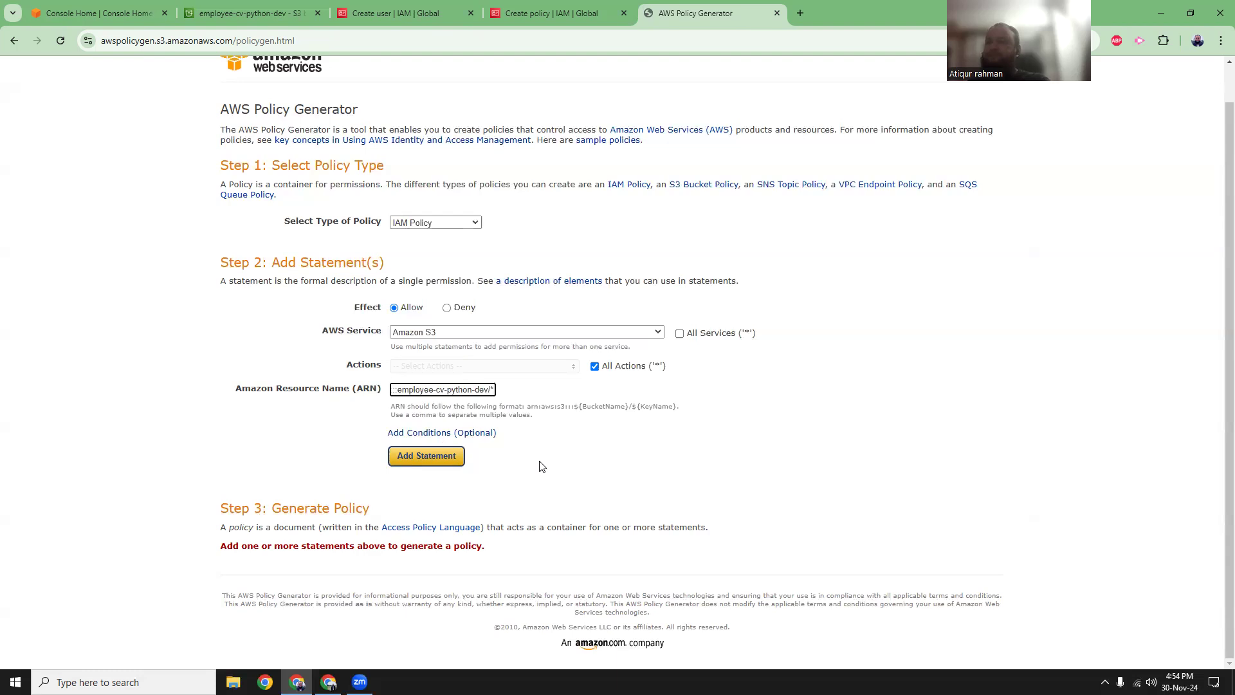
left_click(462, 458)
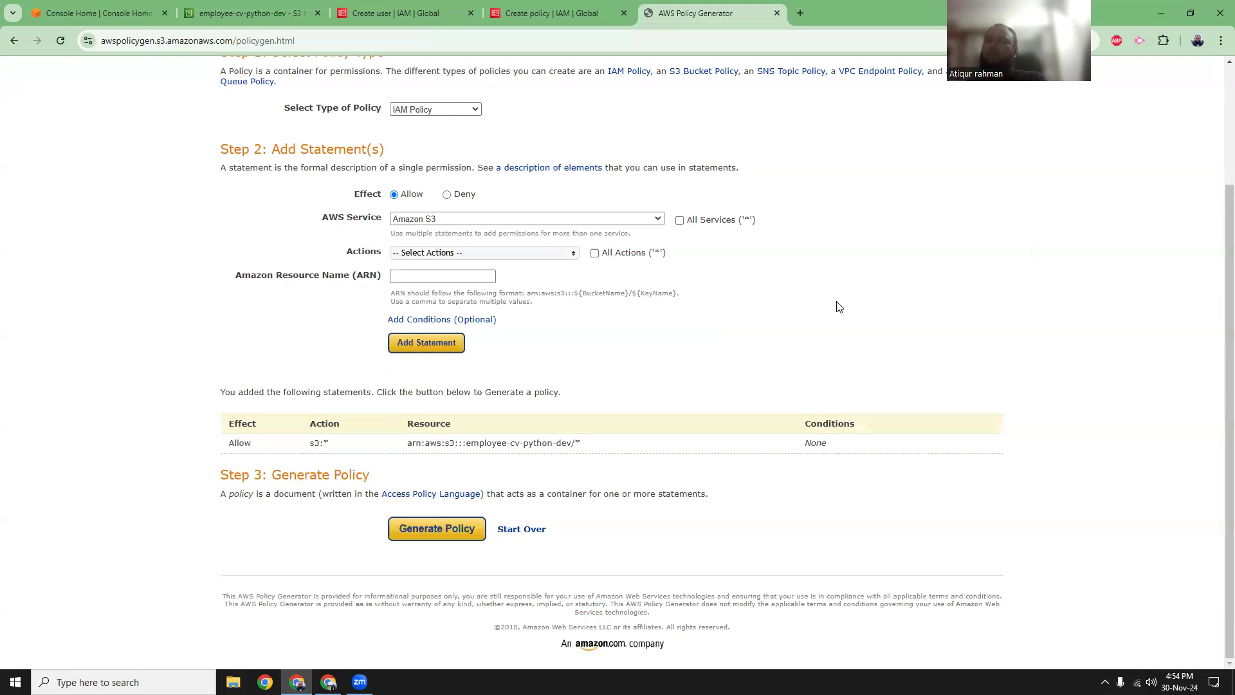
left_click(325, 10)
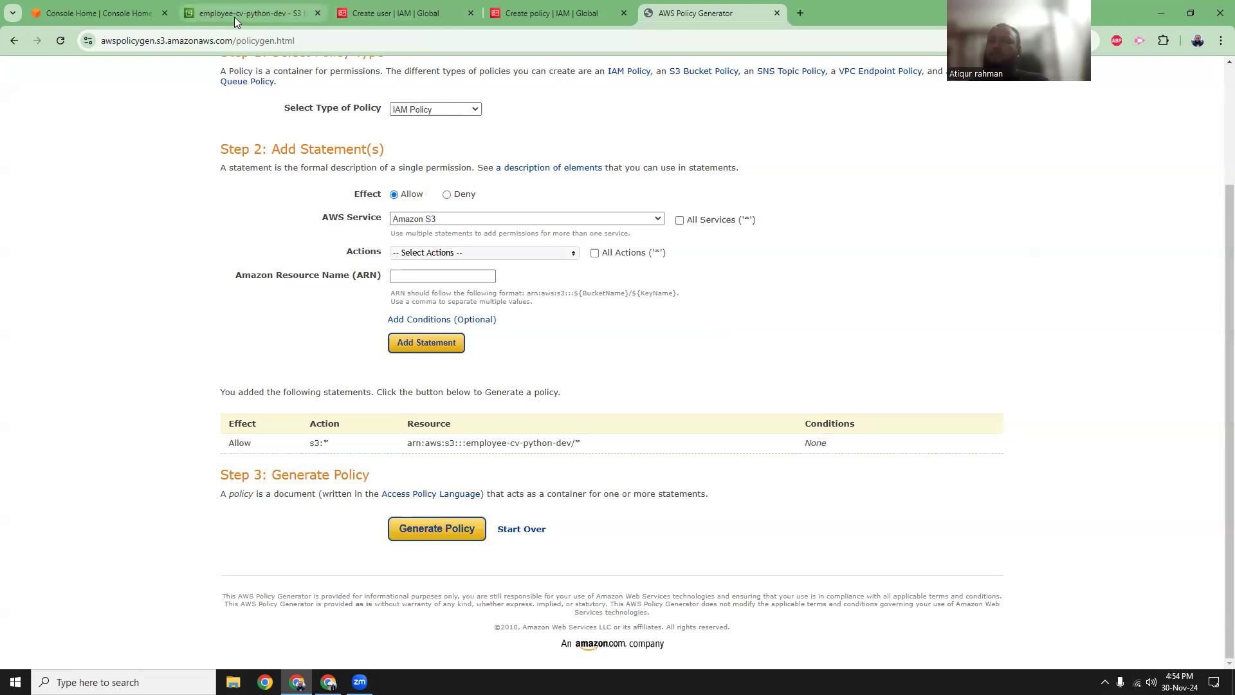
left_click(304, 41)
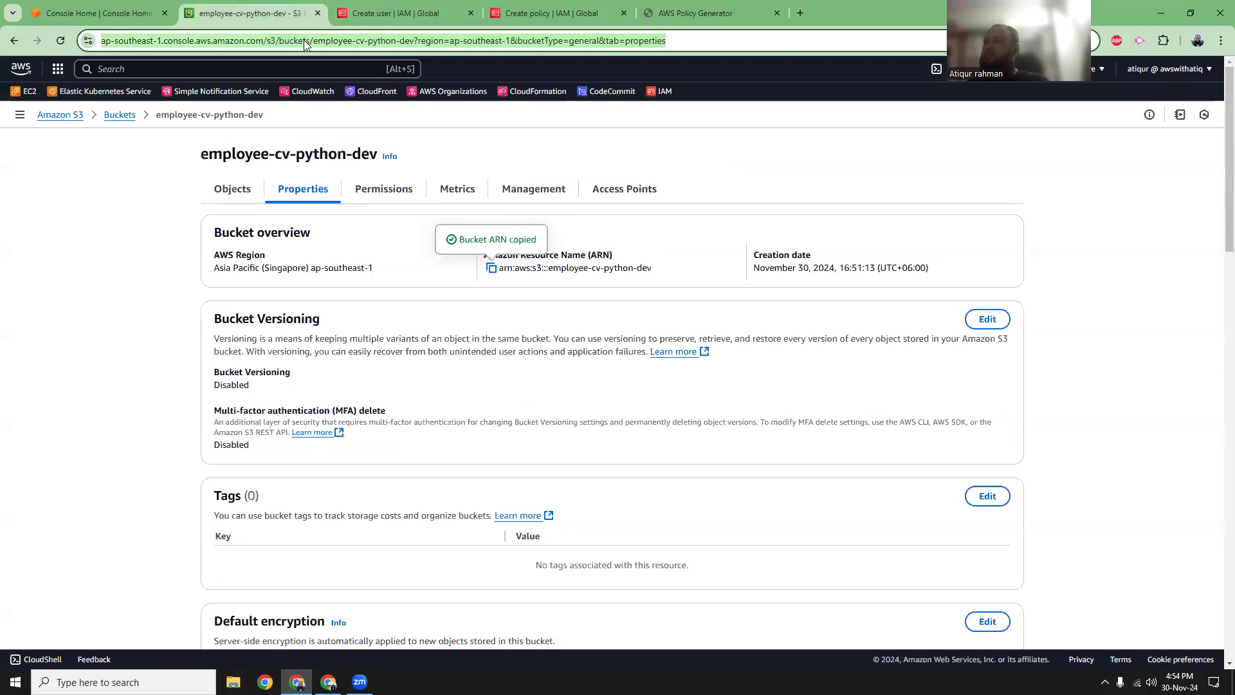
left_click(695, 13)
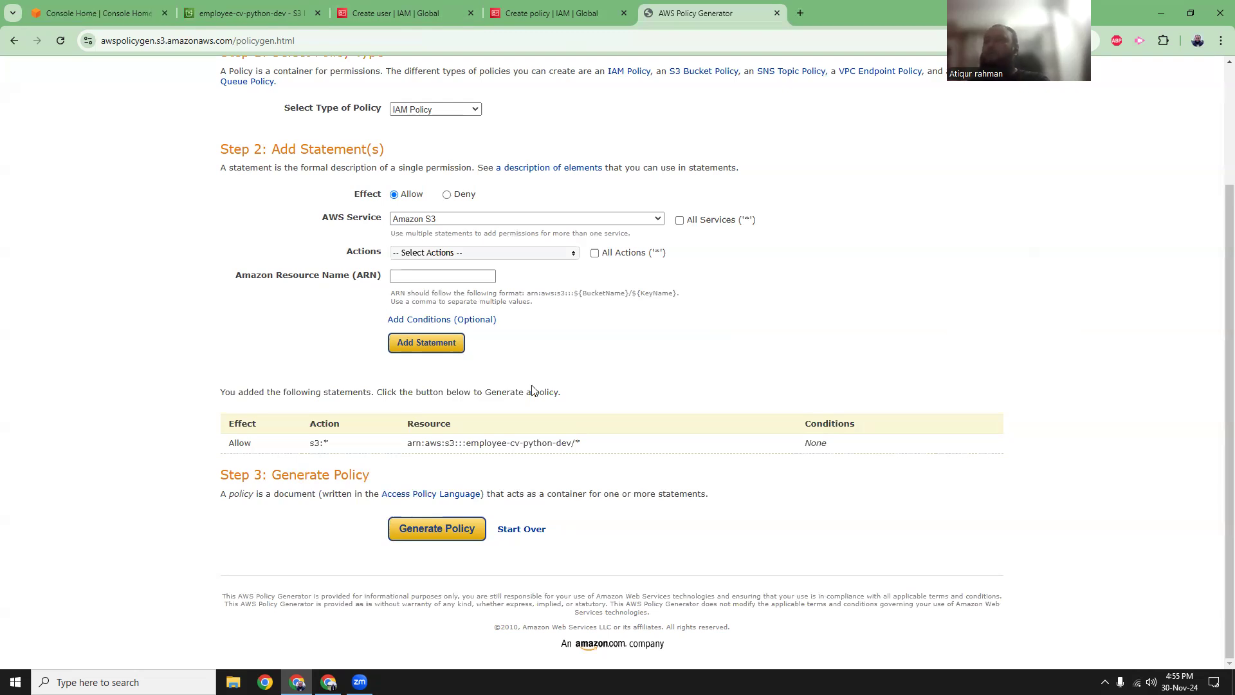
Add a second Allow statement for the S3 action ListAllMyBuckets on the resource arn:aws:s3:::*.
left_click(526, 258)
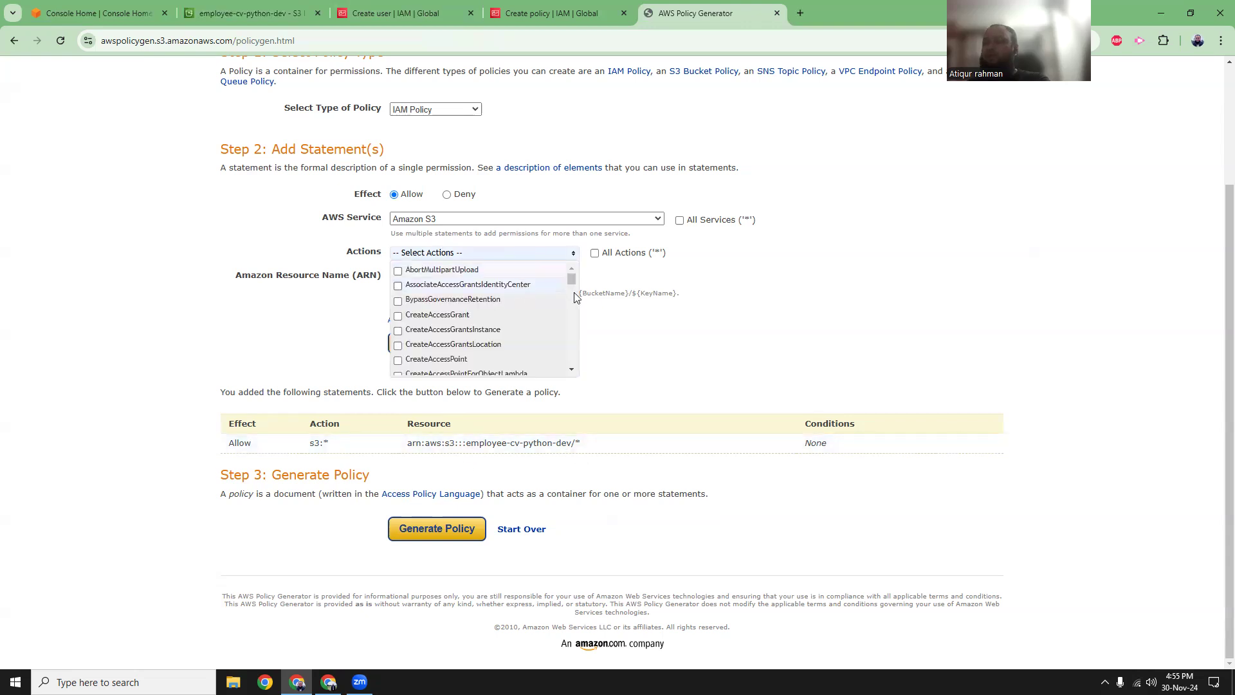
left_click_drag(575, 279, 585, 335)
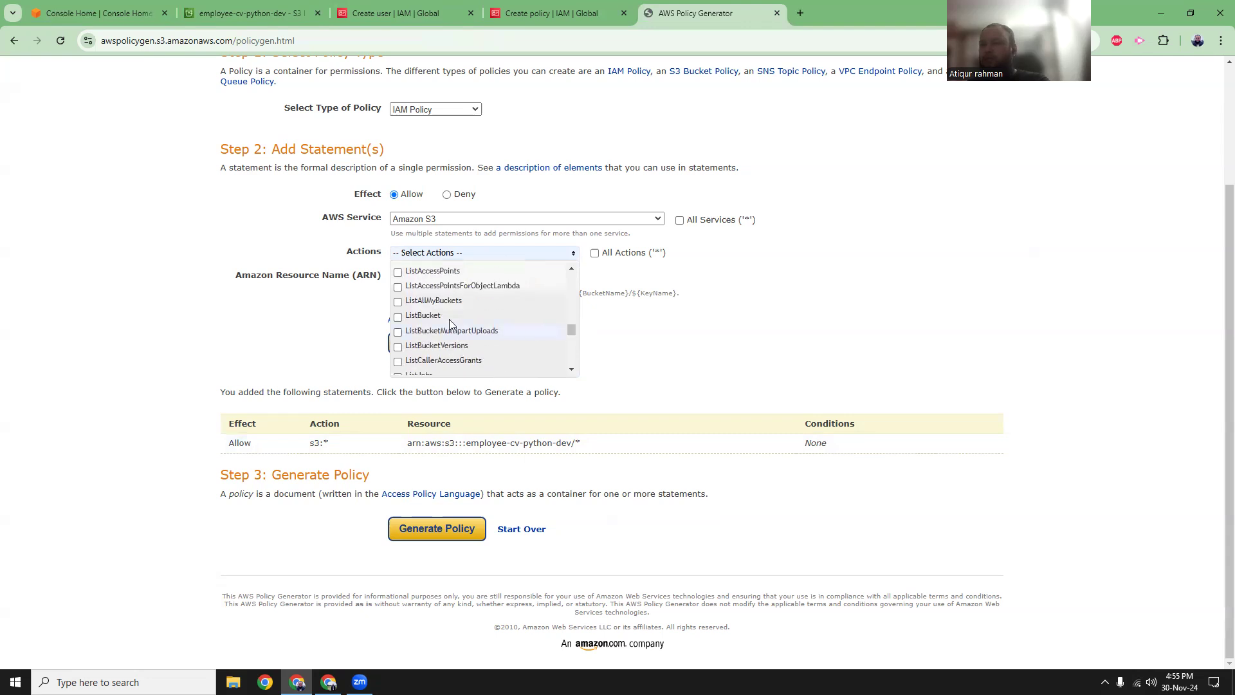
left_click(439, 301)
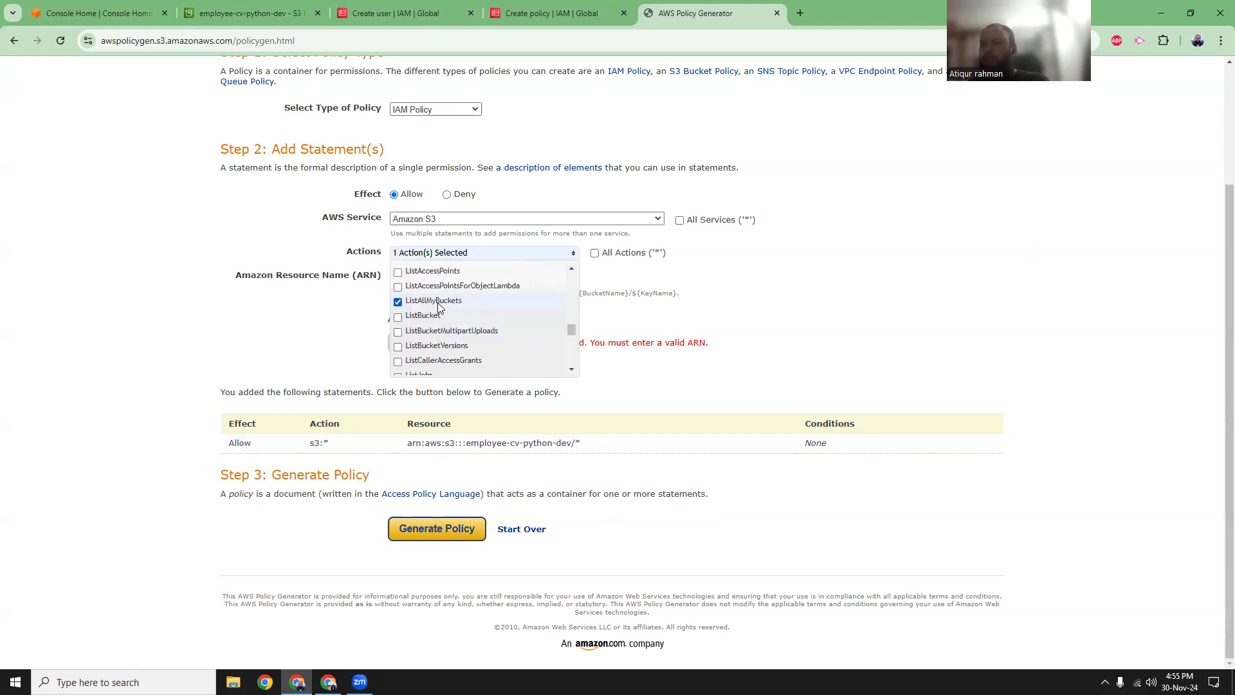
left_click(809, 283)
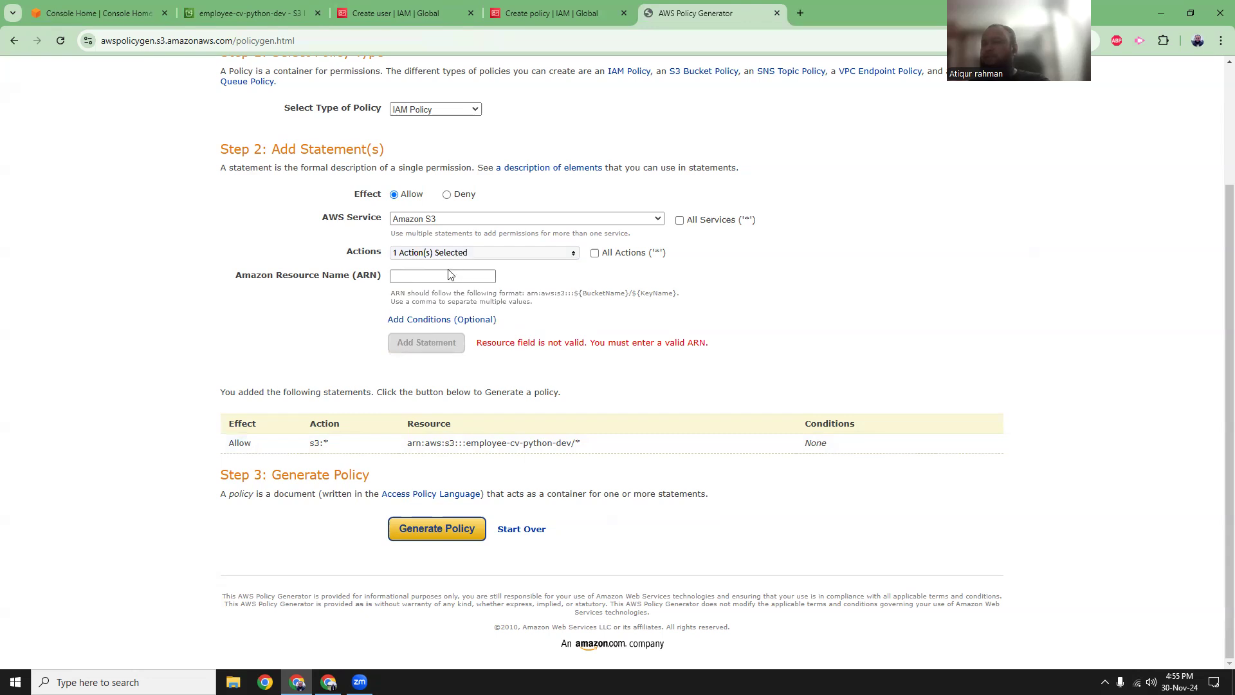
left_click_drag(408, 443, 467, 454)
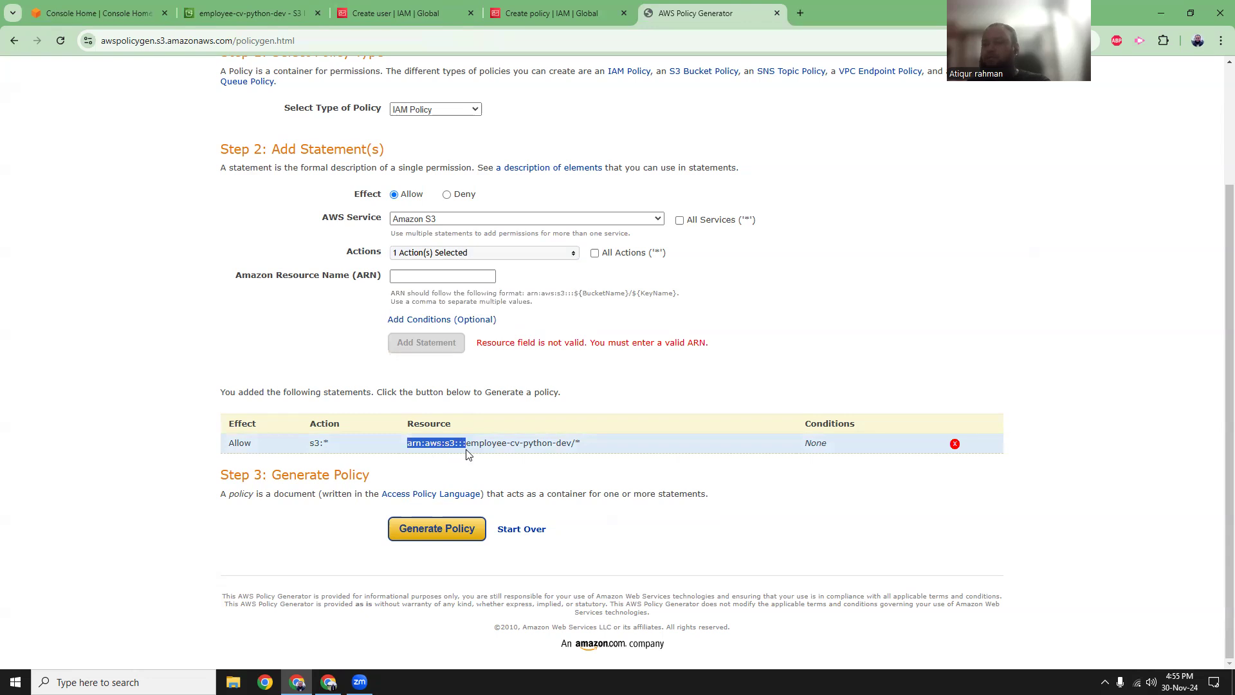
left_click(450, 277)
key("ctrl+v")
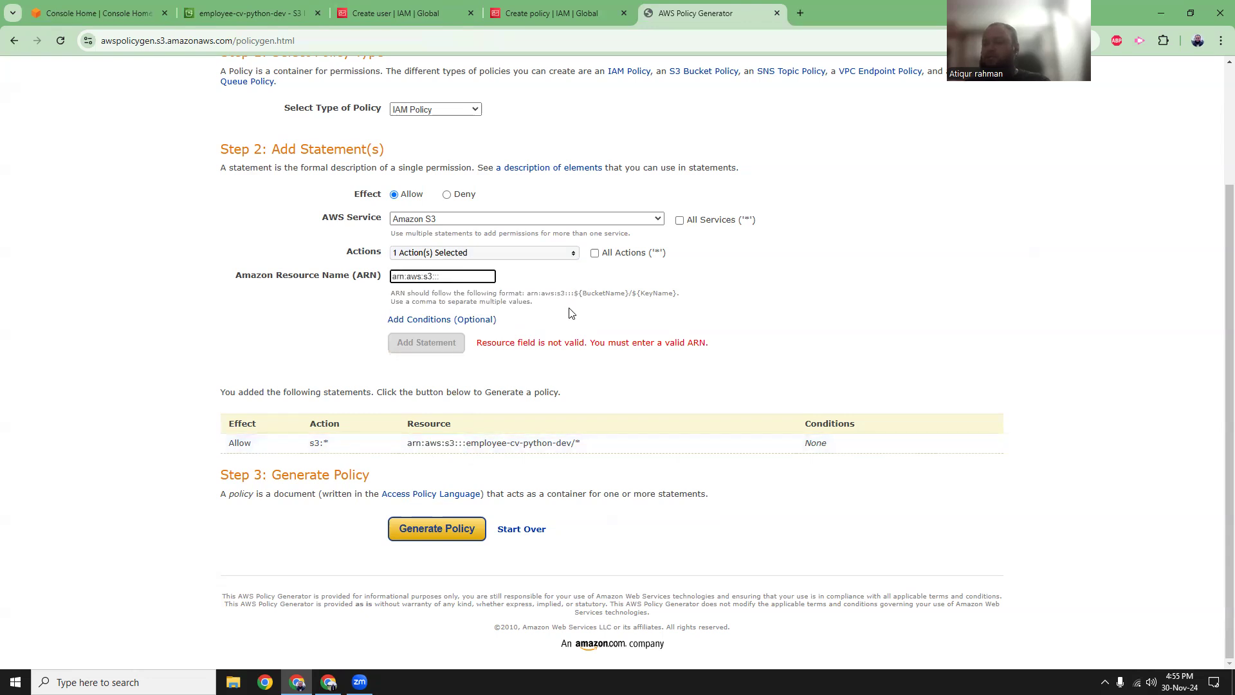
left_click(447, 348)
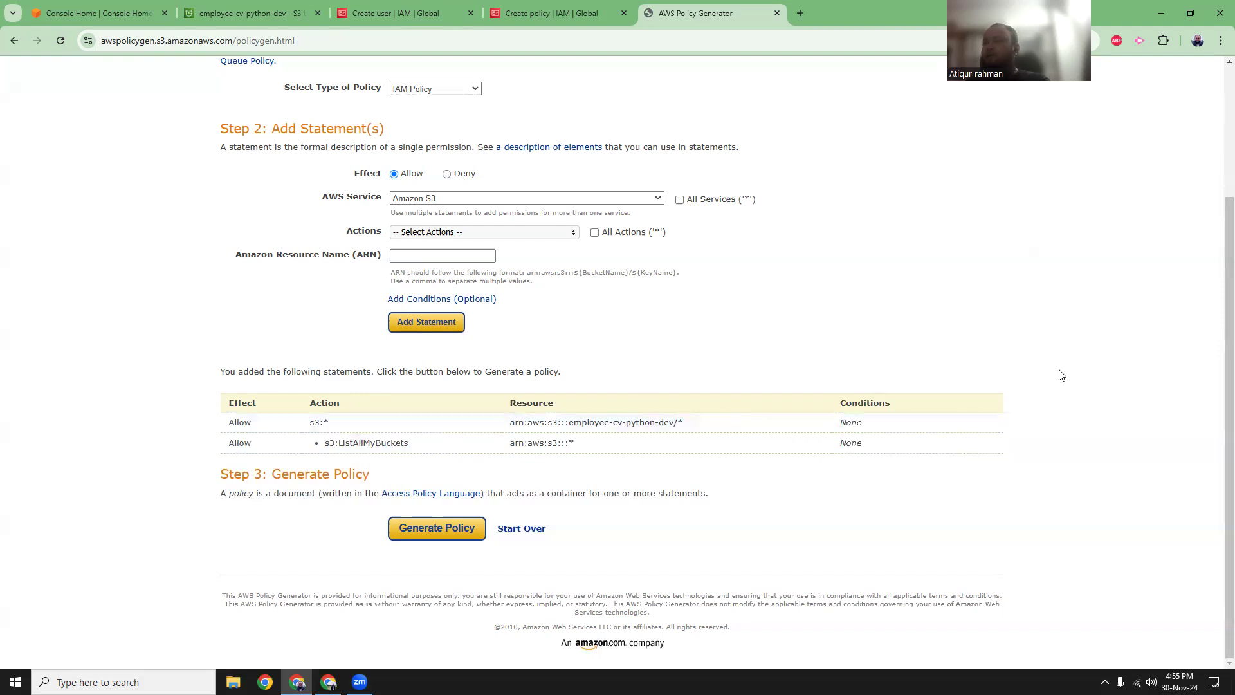
Generate the policy from both statements and copy the complete JSON document.
left_click(424, 529)
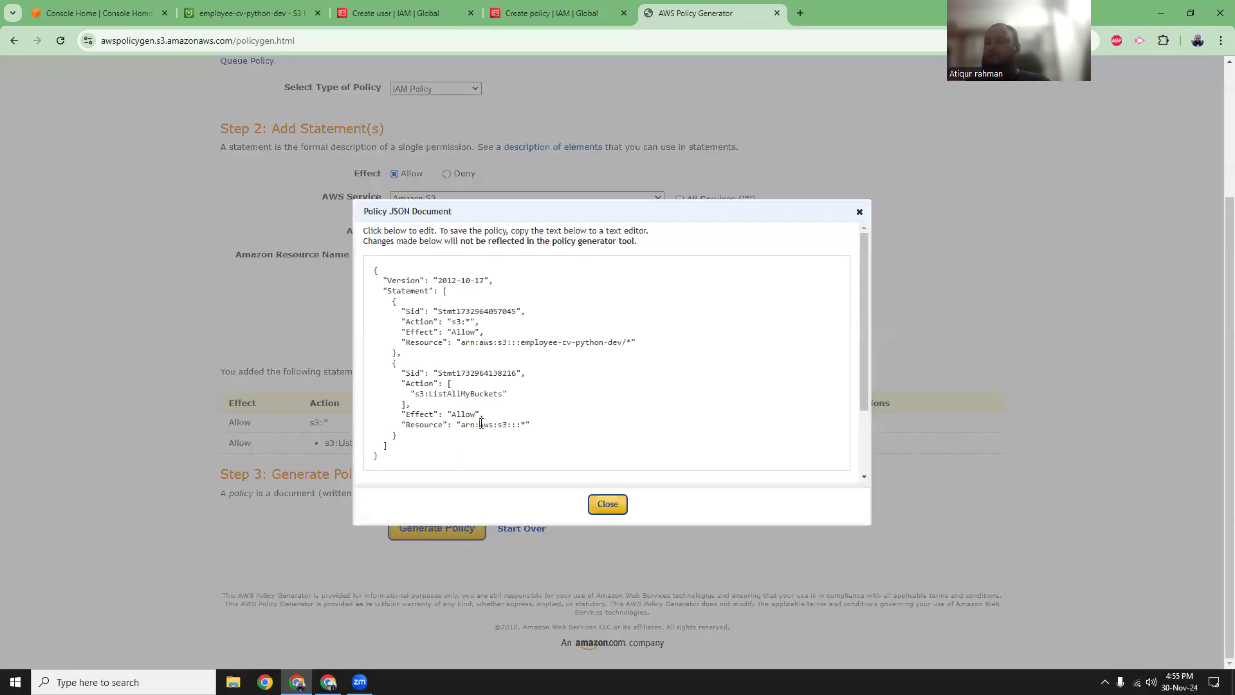
left_click(481, 424)
key("ctrl+a")
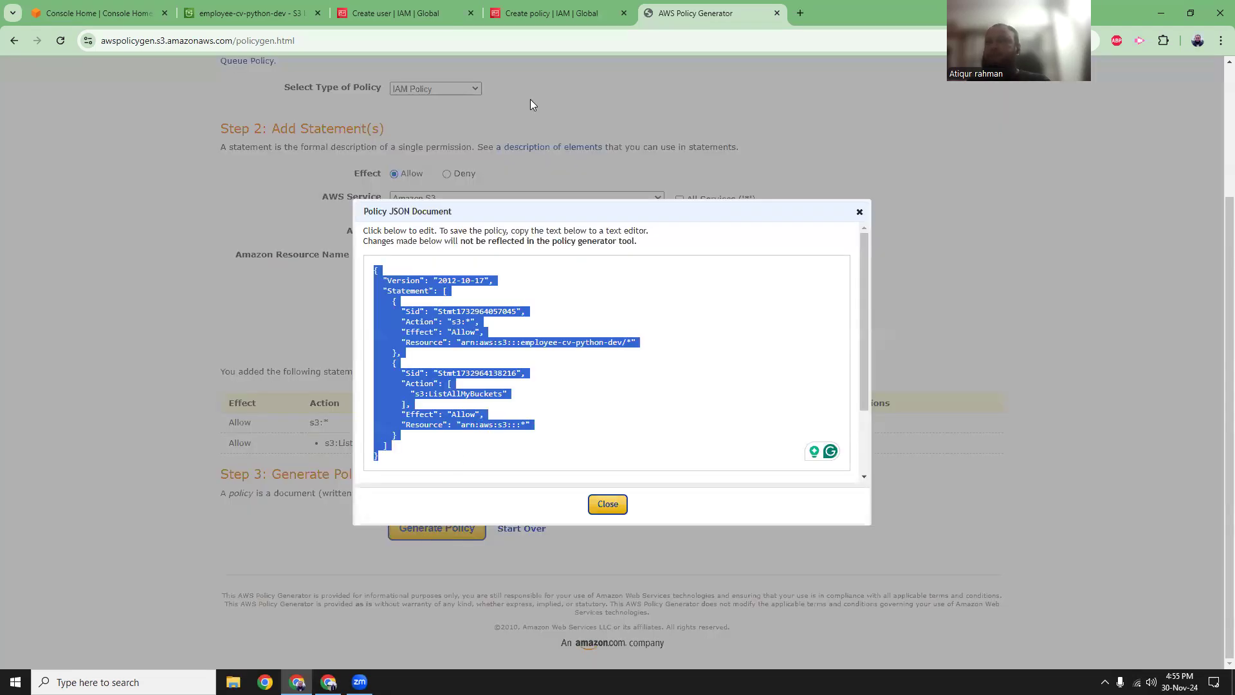
Replace the new IAM policy's default JSON with the generated document and continue to the review stage.
left_click(552, 13)
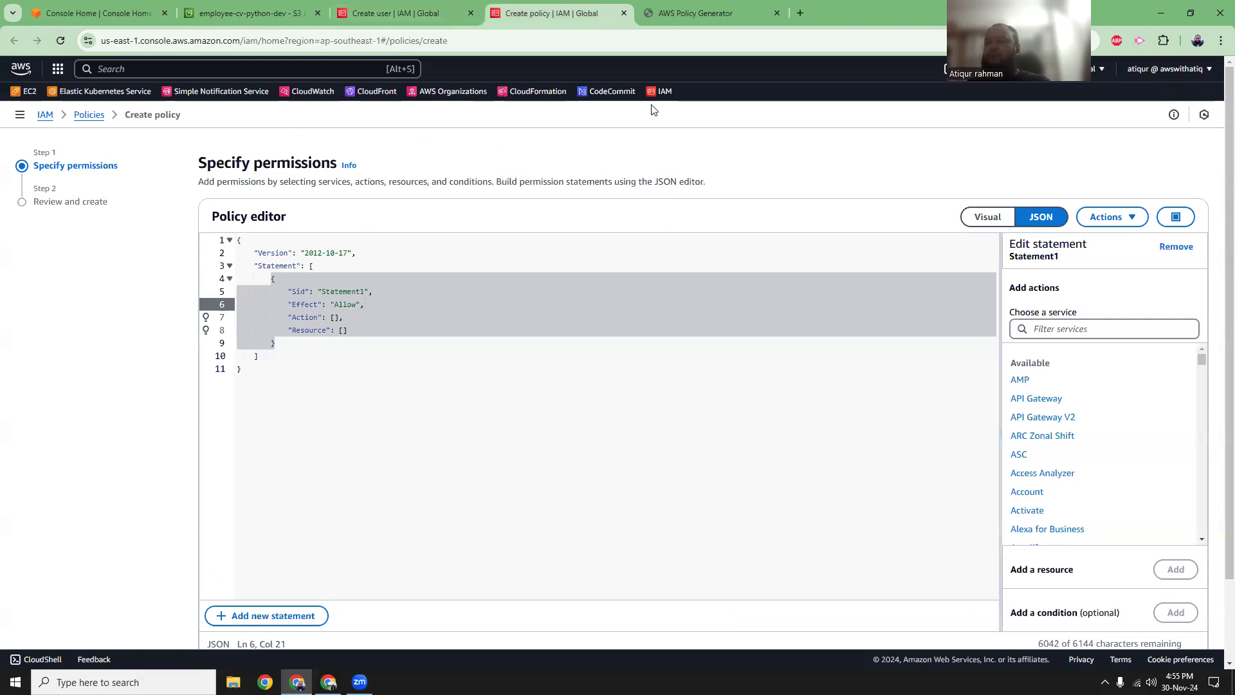
left_click(315, 317)
key("ctrl+a")
key("ctrl+v")
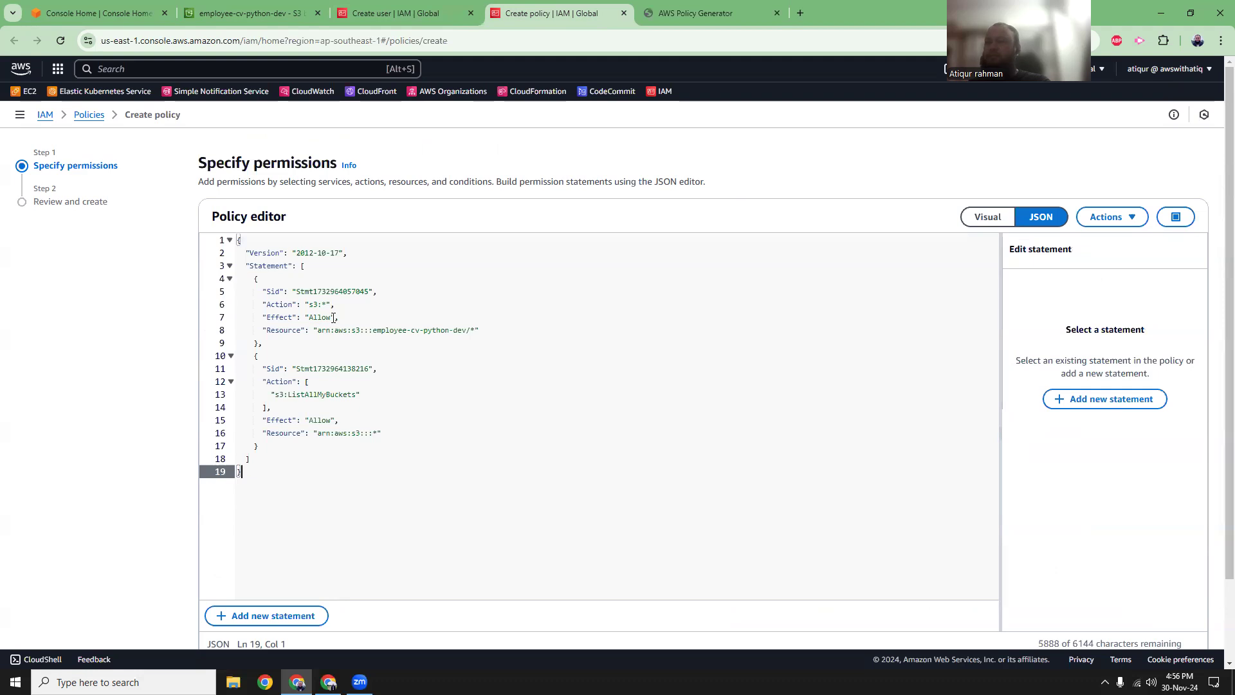
scroll(1102, 487, "down", 2)
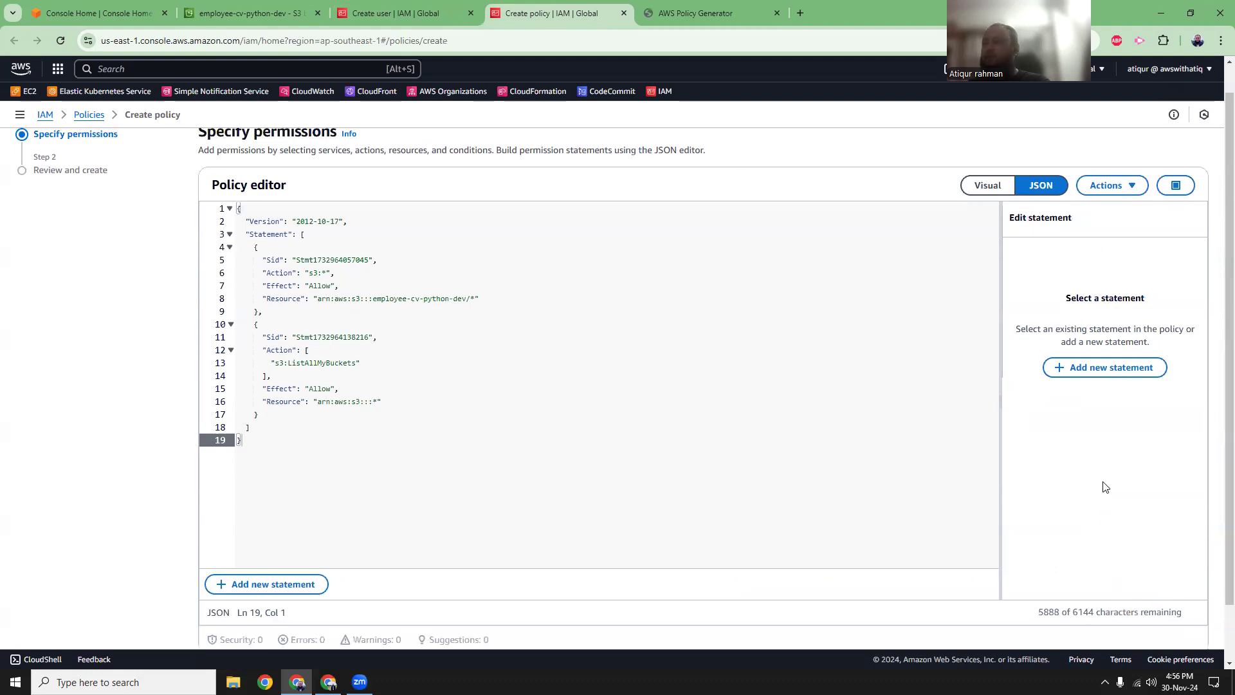
left_click(1177, 615)
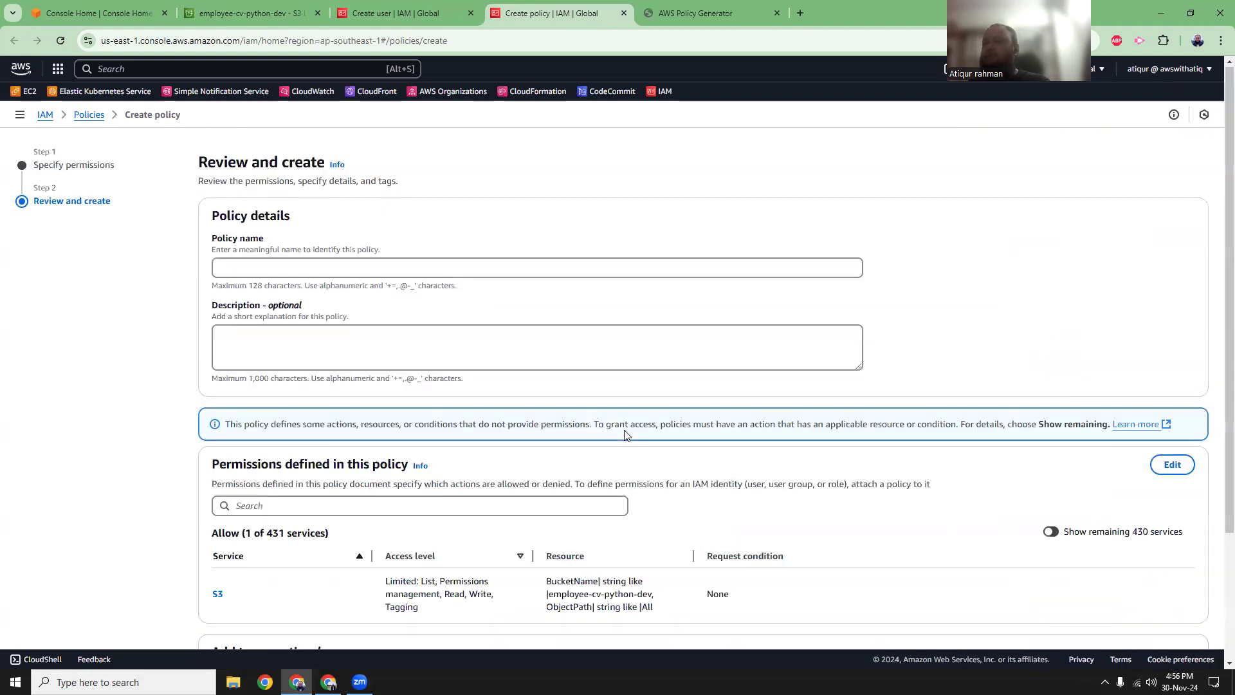
Name the policy access-python-cv-bucket-policy, leaving the description empty.
left_click(407, 271)
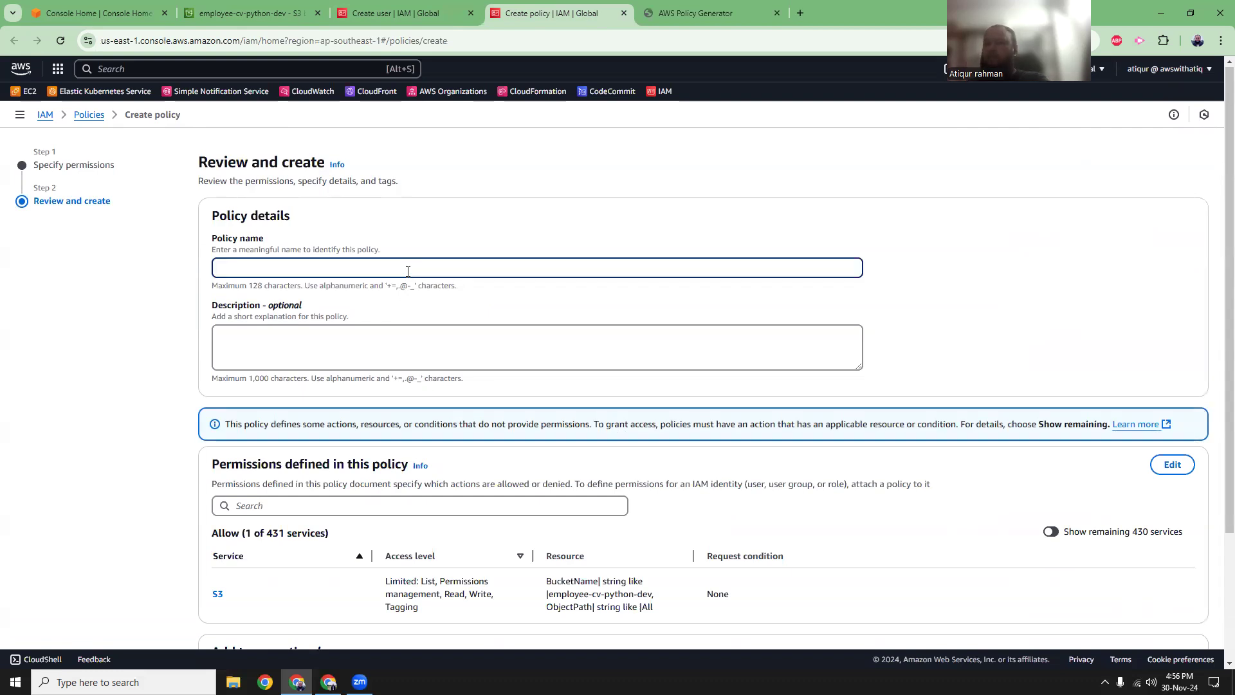
type("cess-cv-bucket-policy")
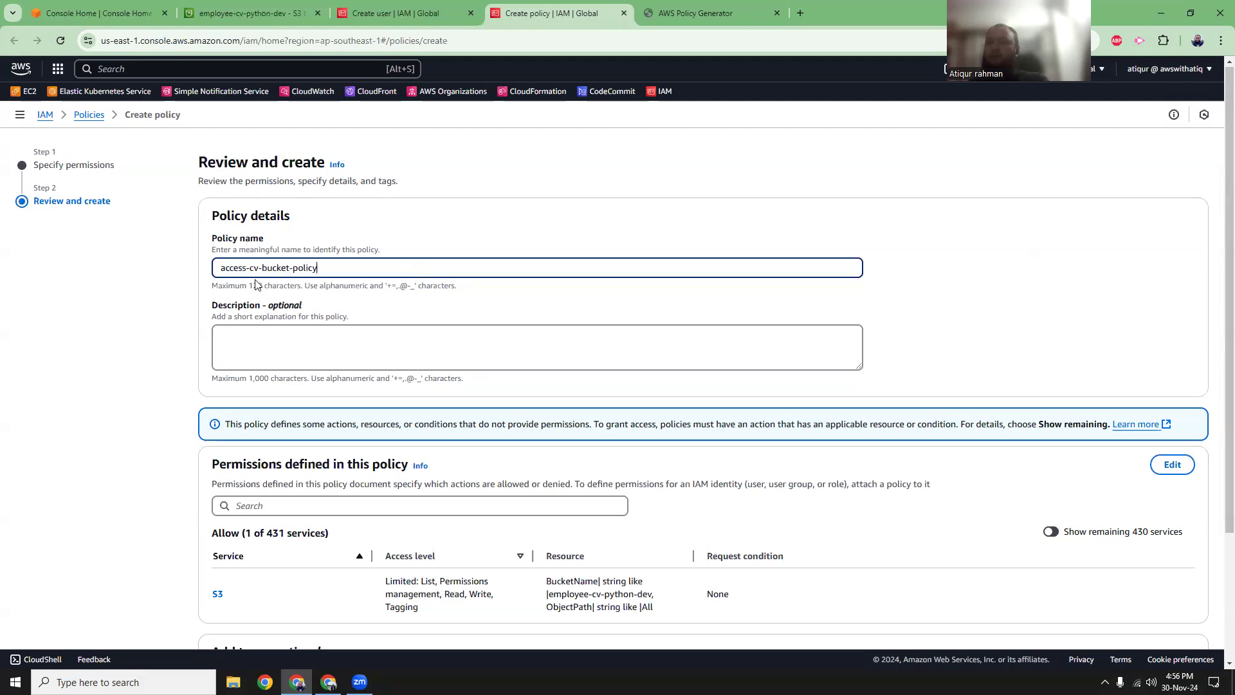
type("python-")
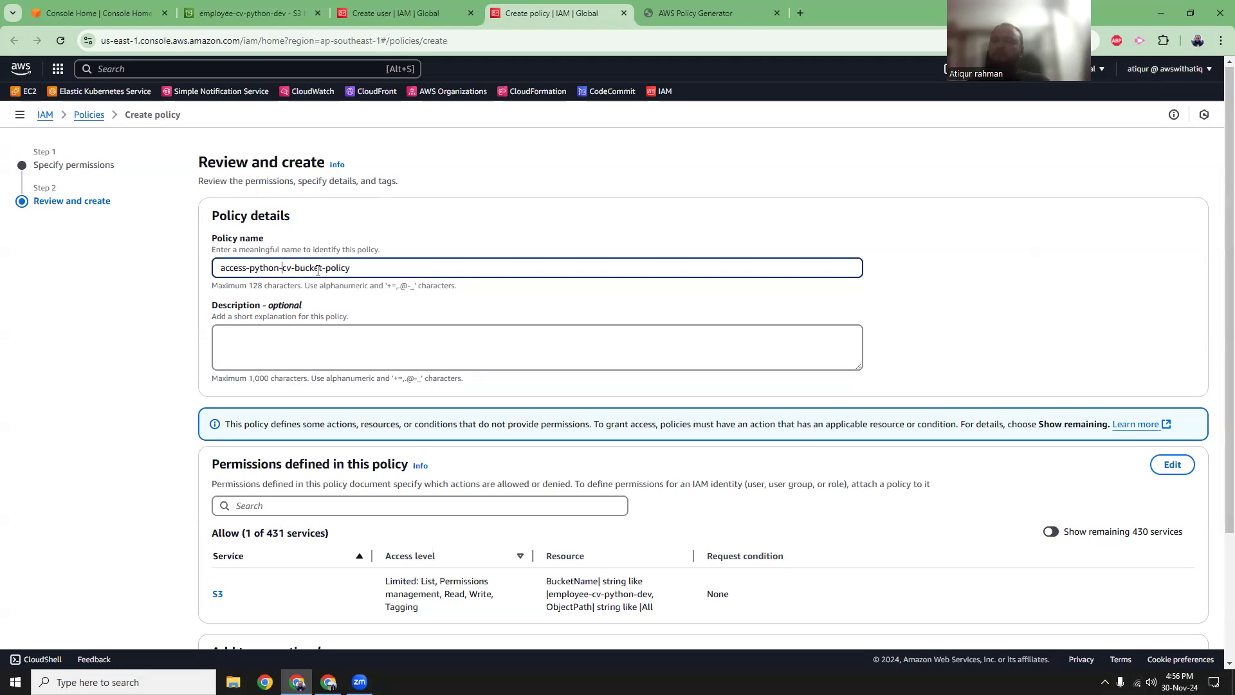
left_click(353, 343)
left_click(131, 360)
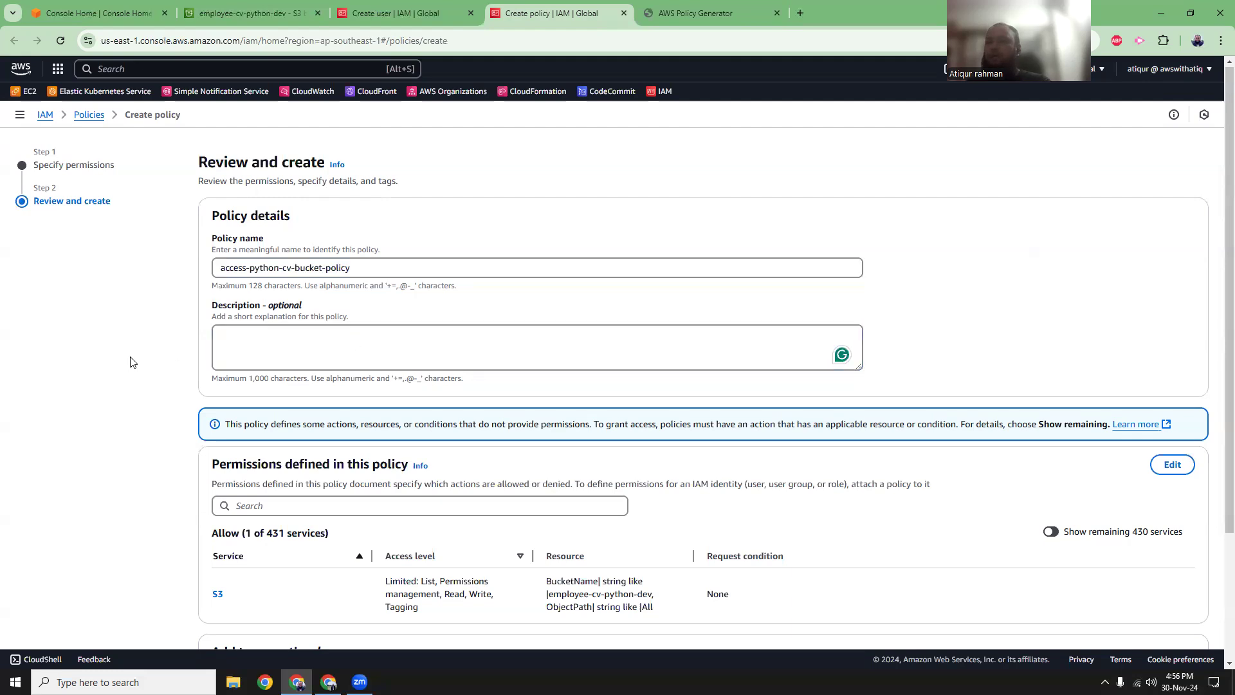
scroll(125, 373, "down", 3)
scroll(129, 373, "up", 3)
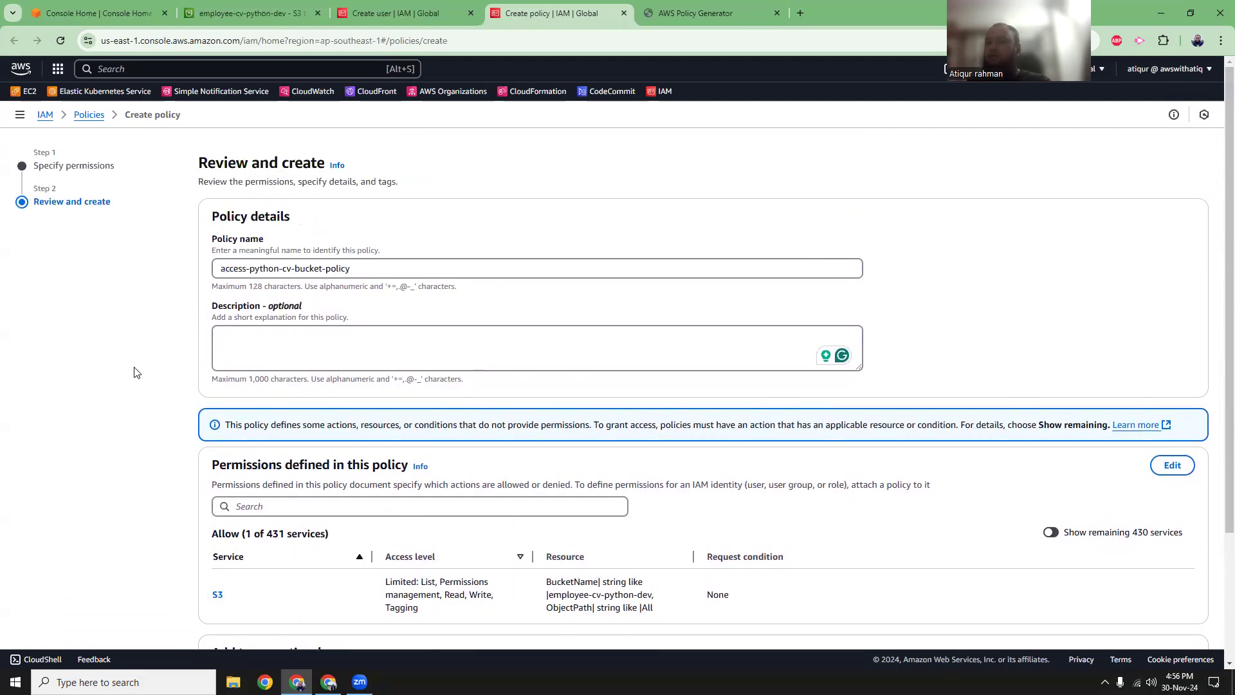
left_click(279, 273)
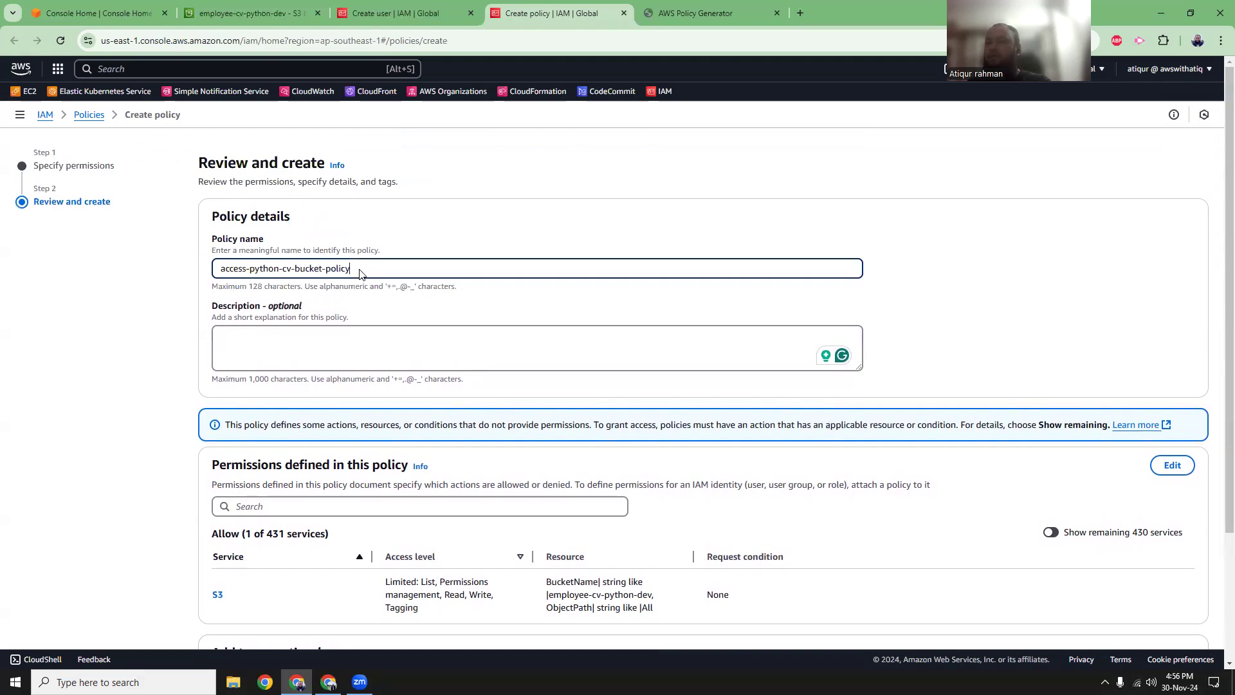
Create the policy and open its details page.
scroll(1093, 547, "down", 2)
left_click(1168, 616)
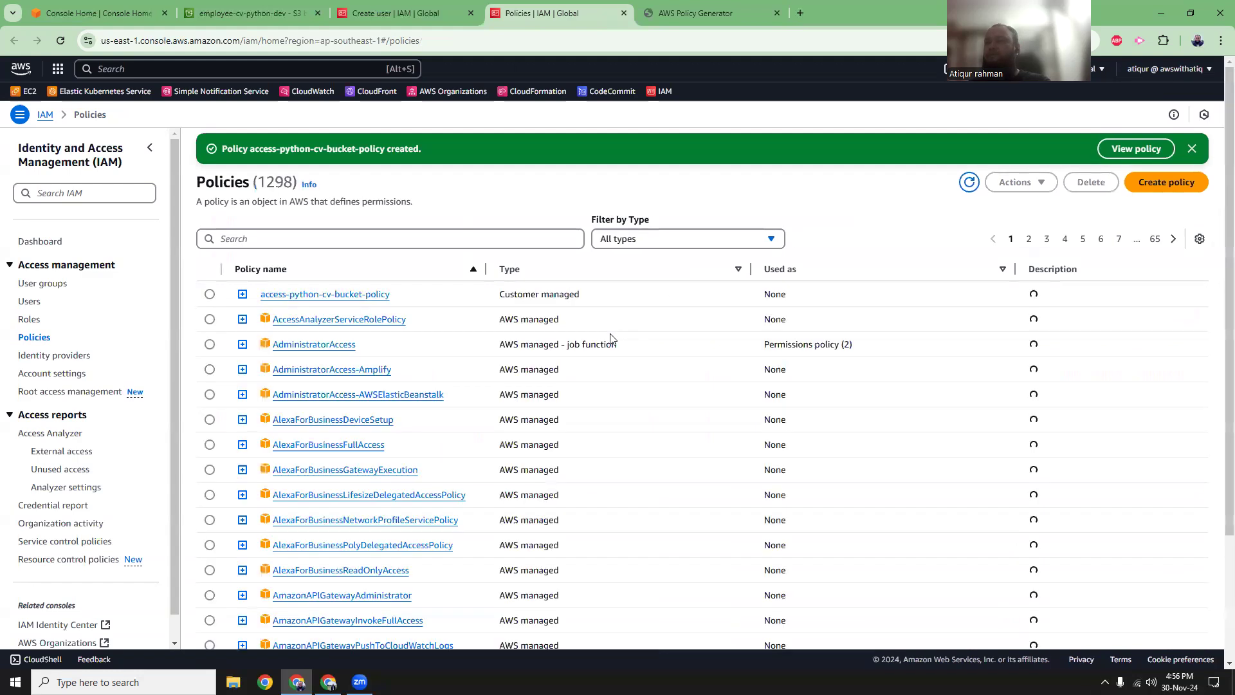
left_click(1156, 152)
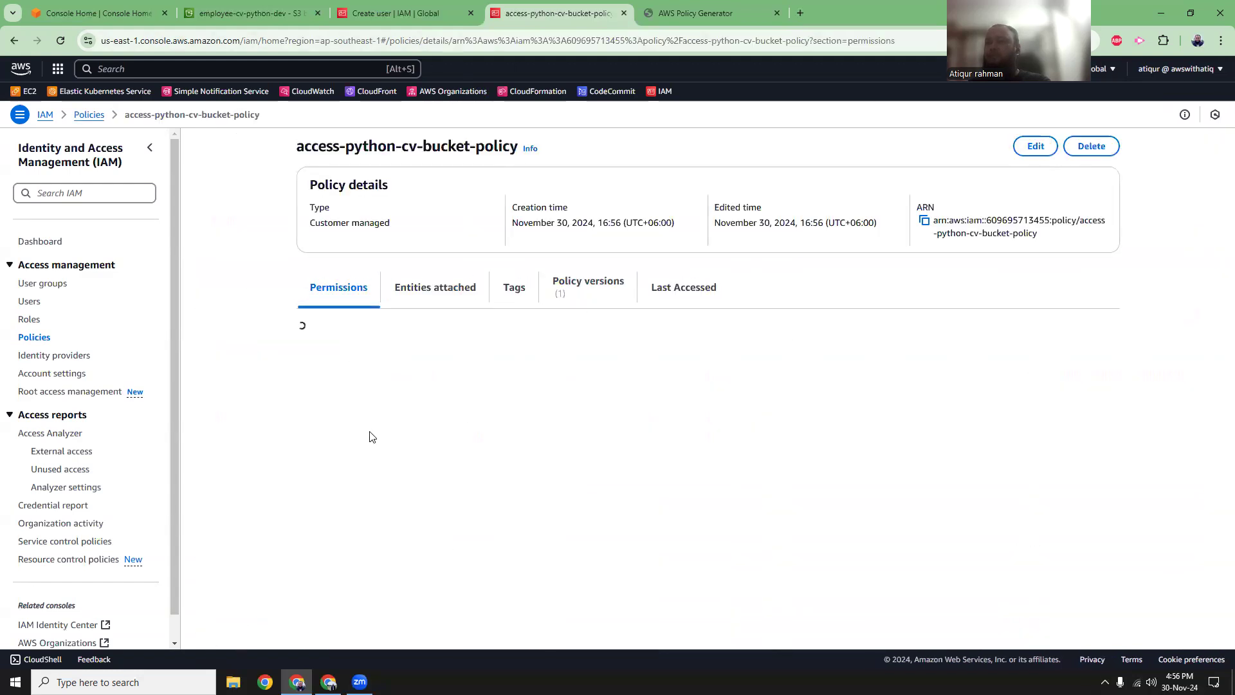
Return to the user creation page, refresh the permissions policies and select access-python-cv-bucket-policy for direct attachment.
left_click(405, 14)
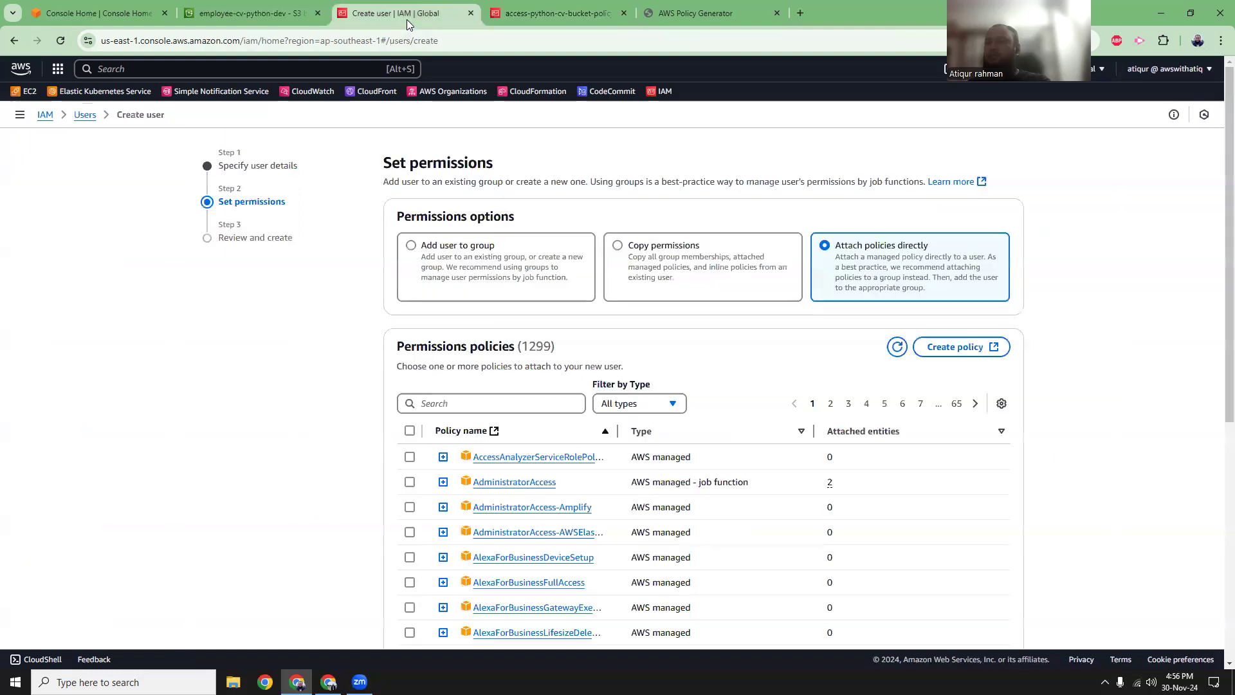
left_click(898, 349)
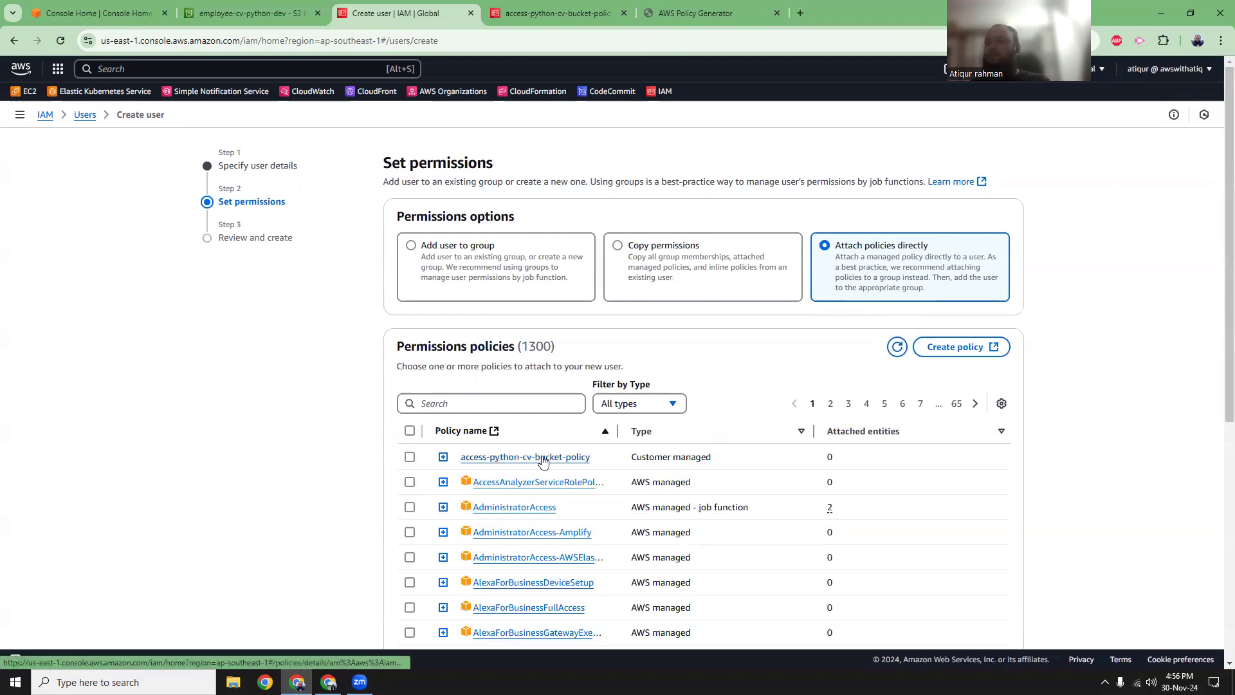
left_click(410, 457)
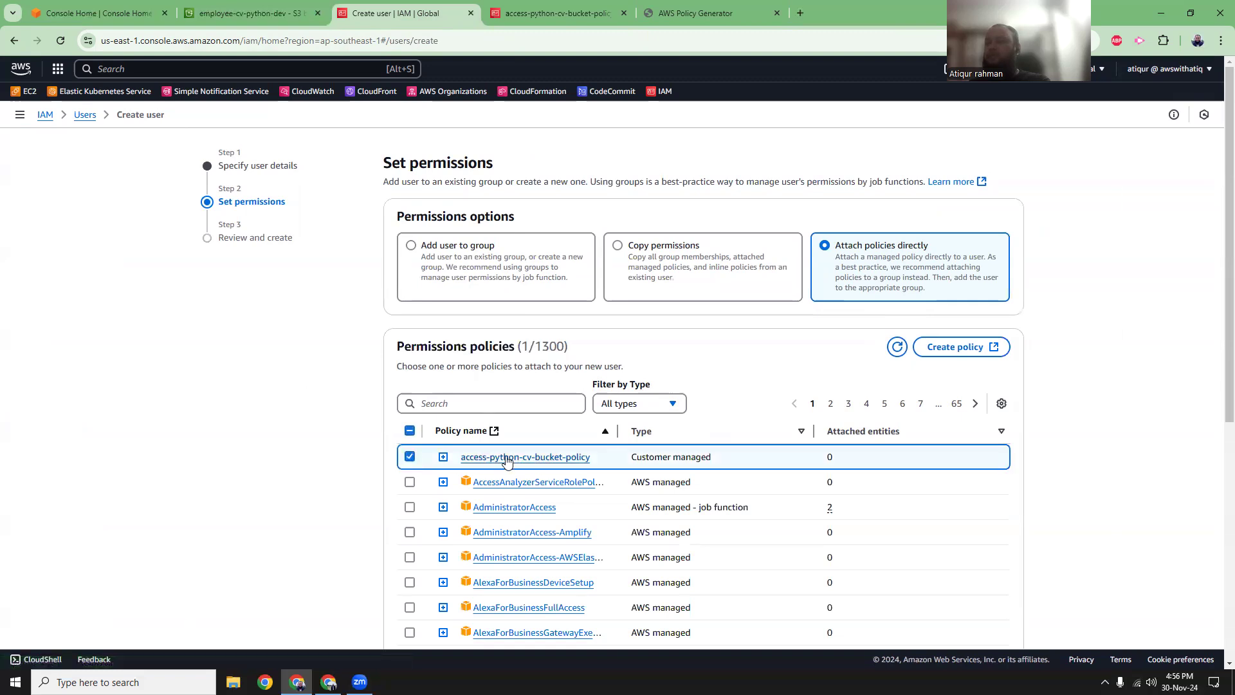
left_click(508, 405)
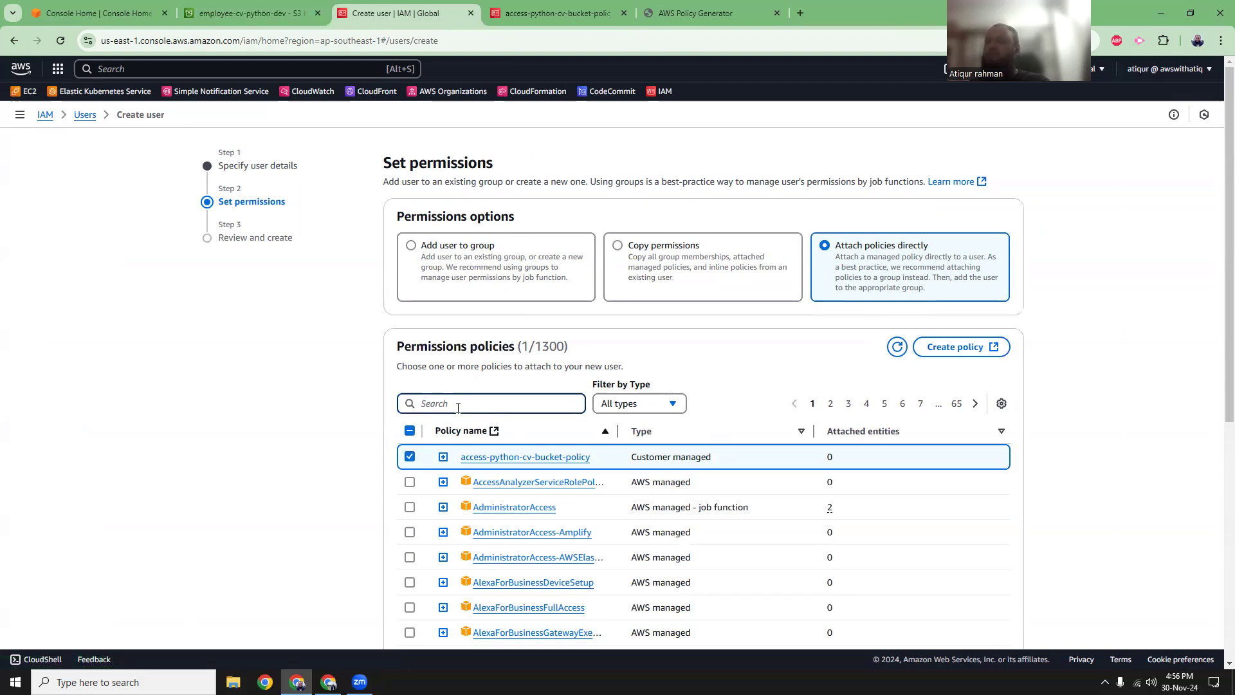
left_click(298, 411)
Continue to the review stage, create the IAM user without tags, and open the user's details page.
scroll(298, 410, "down", 2)
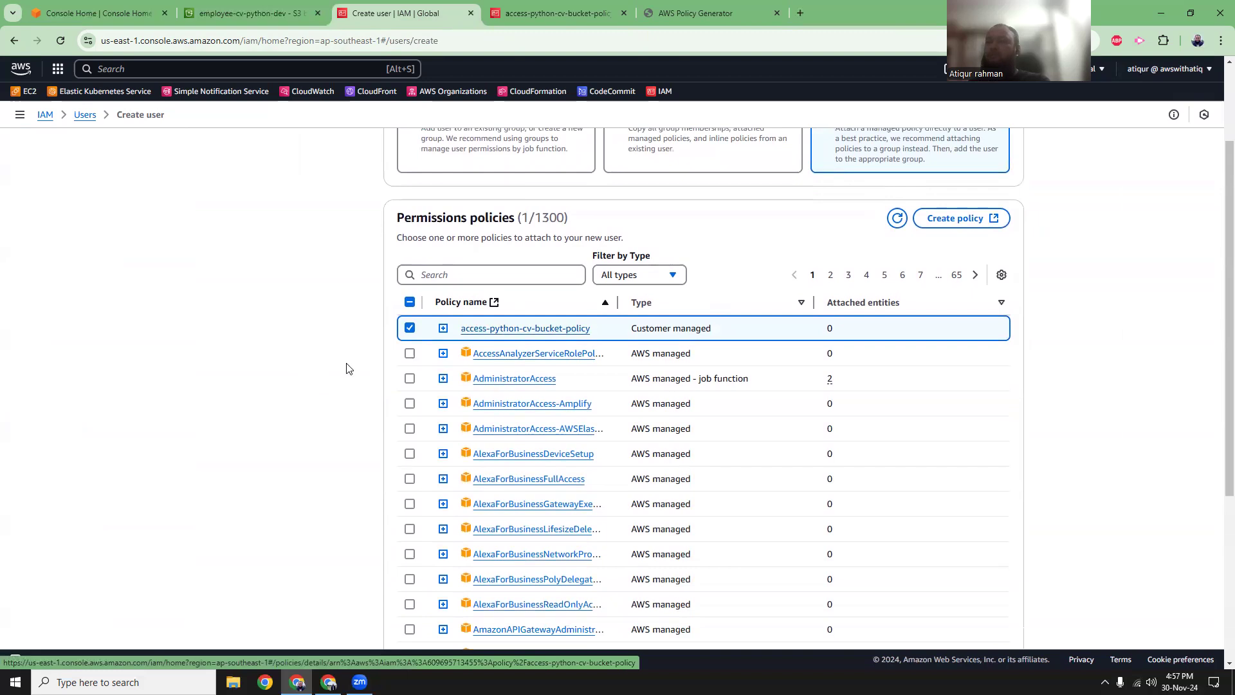
scroll(323, 373, "down", 1)
scroll(323, 372, "down", 5)
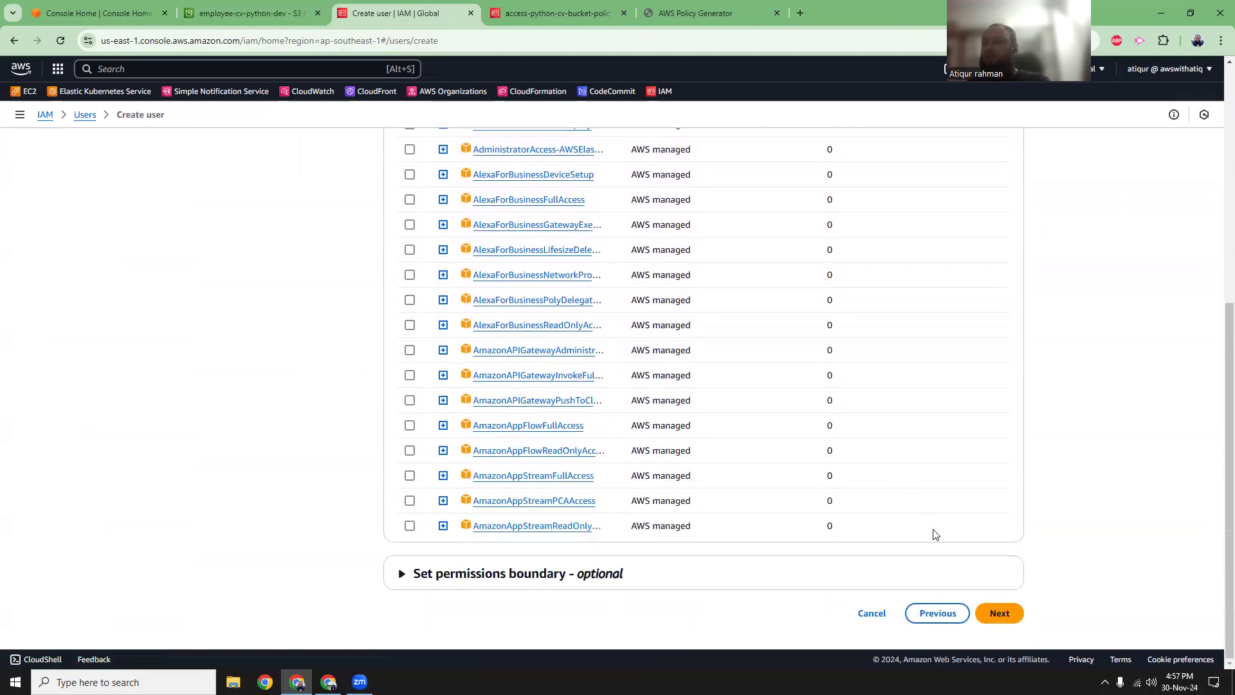
left_click(997, 612)
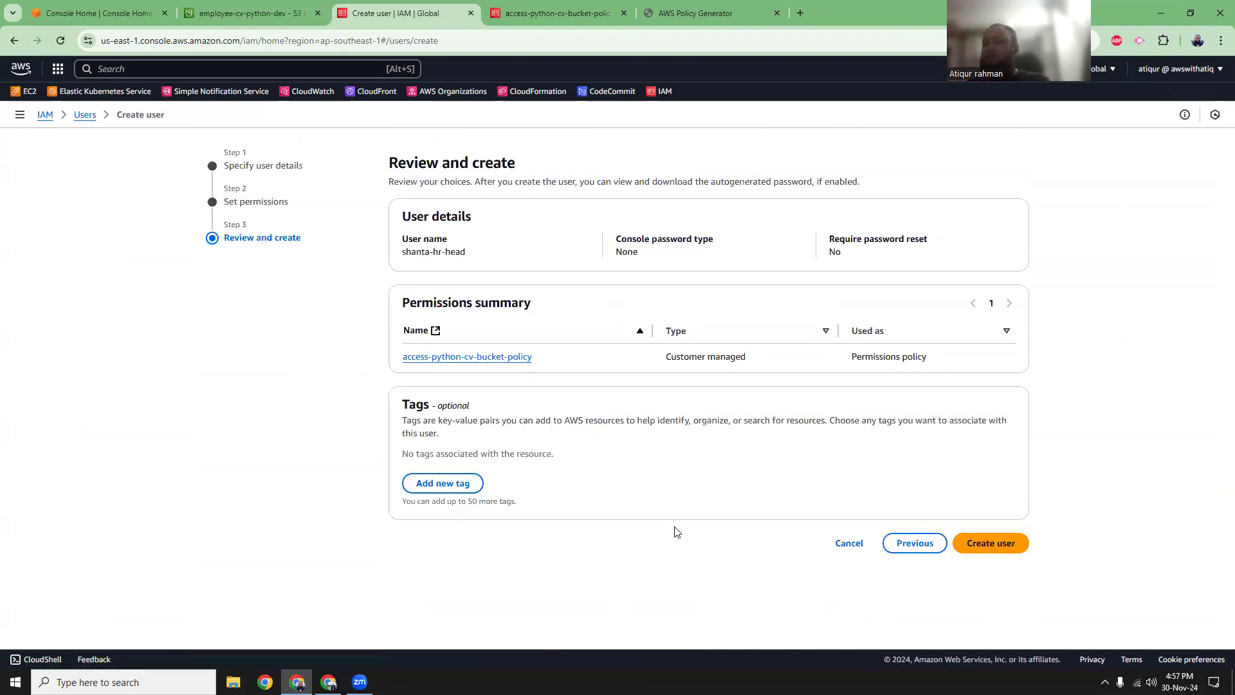
left_click(1012, 542)
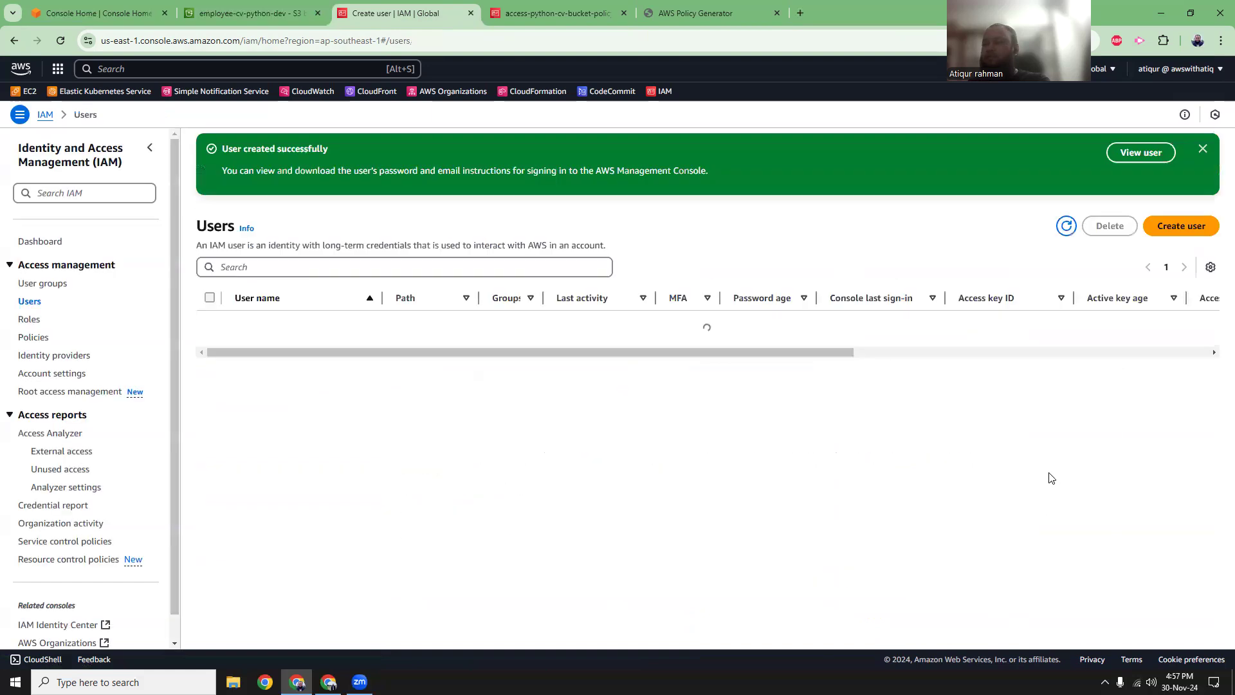
left_click(1126, 154)
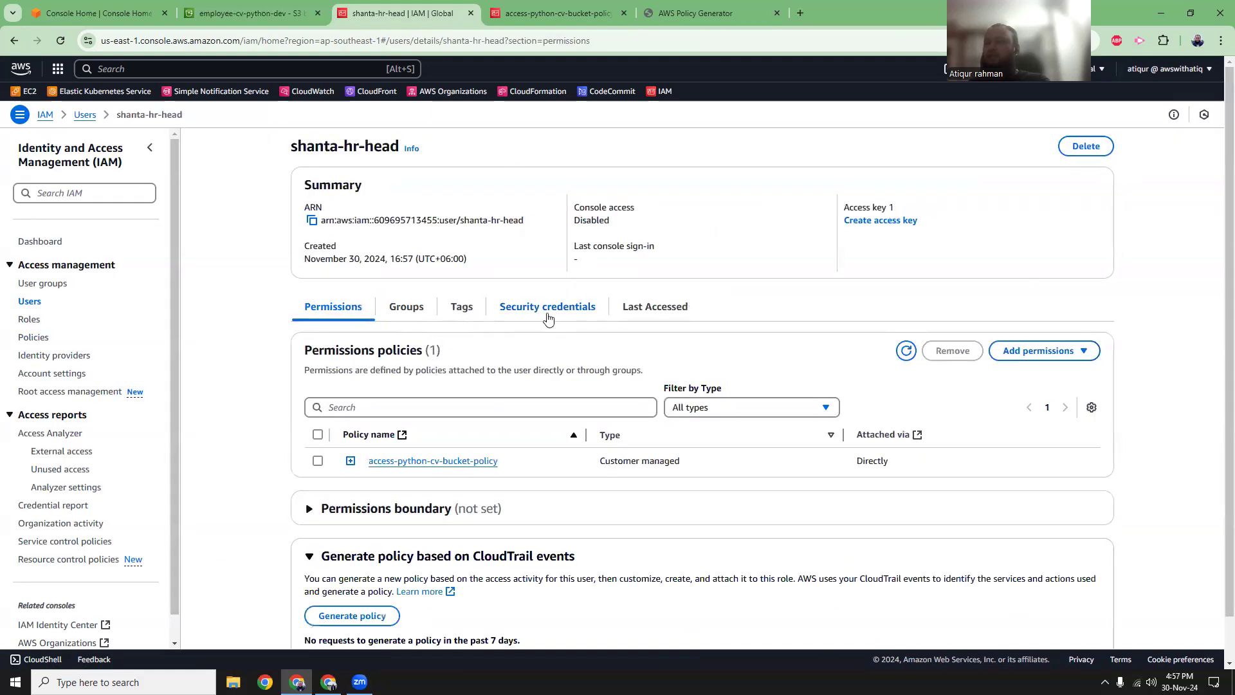
Expand access-python-cv-bucket-policy in the user's permissions and review its JSON statements.
left_click(352, 461)
scroll(539, 449, "down", 4)
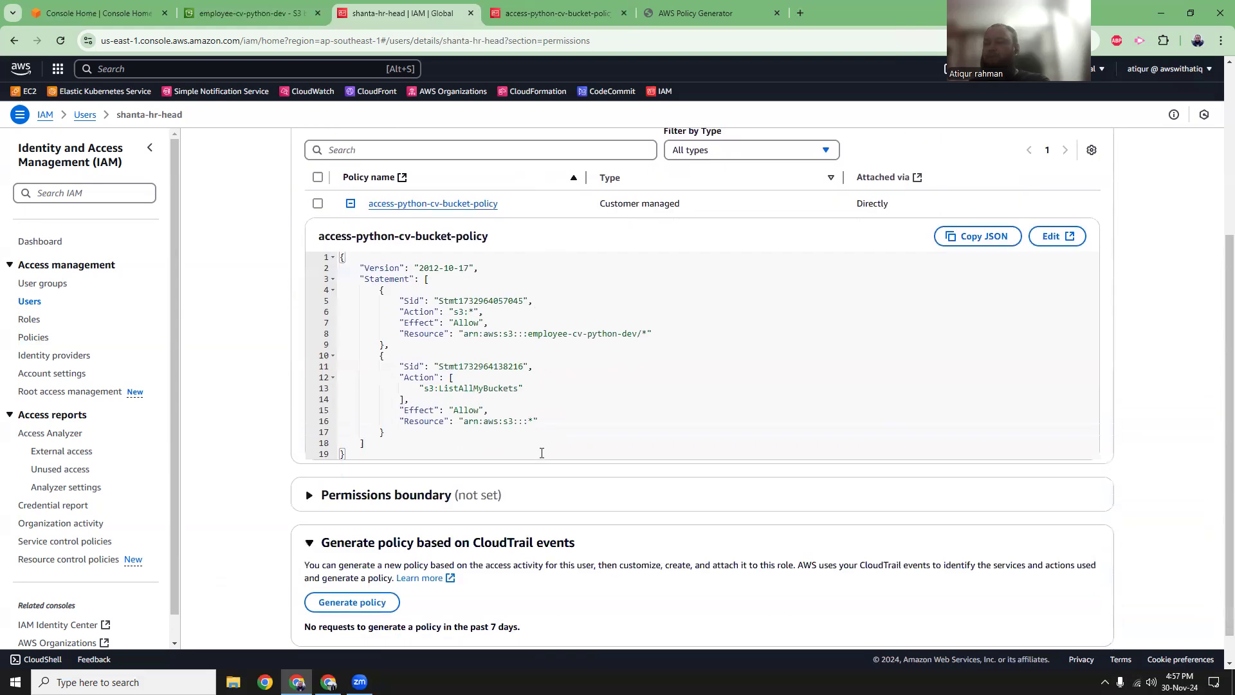
left_click_drag(443, 295, 490, 369)
left_click(527, 412)
Enable console access in the user's security credentials with an autogenerated password and no forced change at next sign-in.
scroll(251, 397, "up", 3)
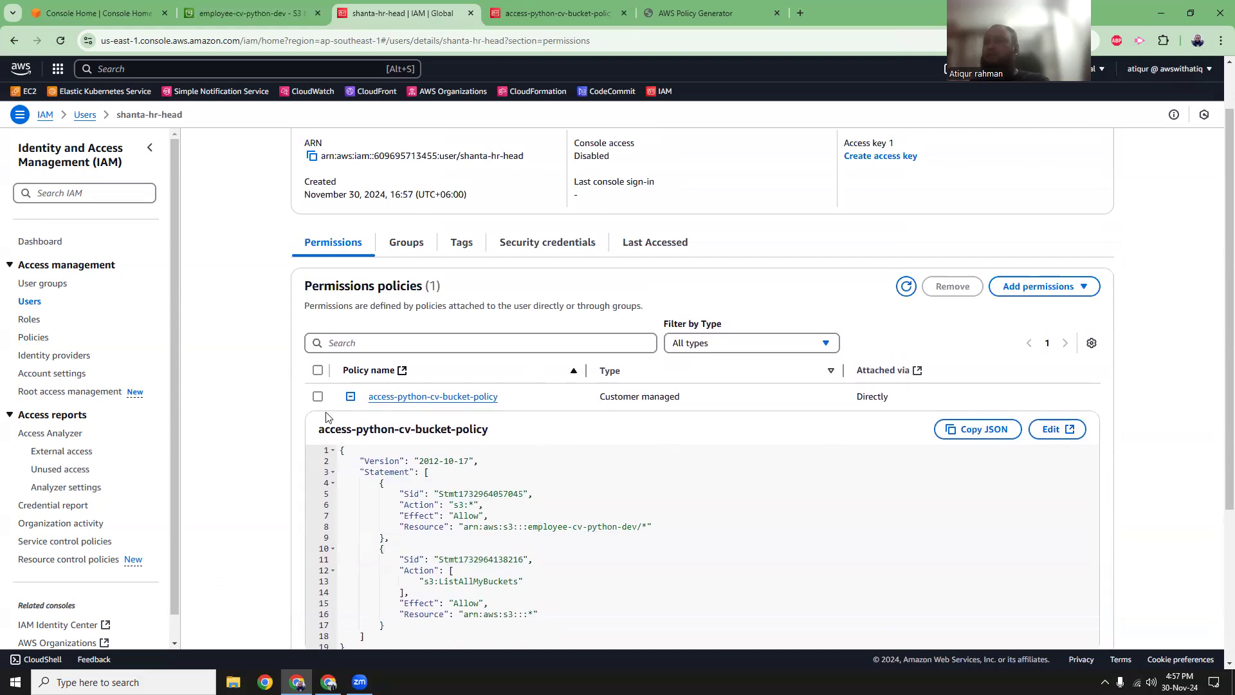
scroll(326, 417, "up", 1)
left_click(522, 305)
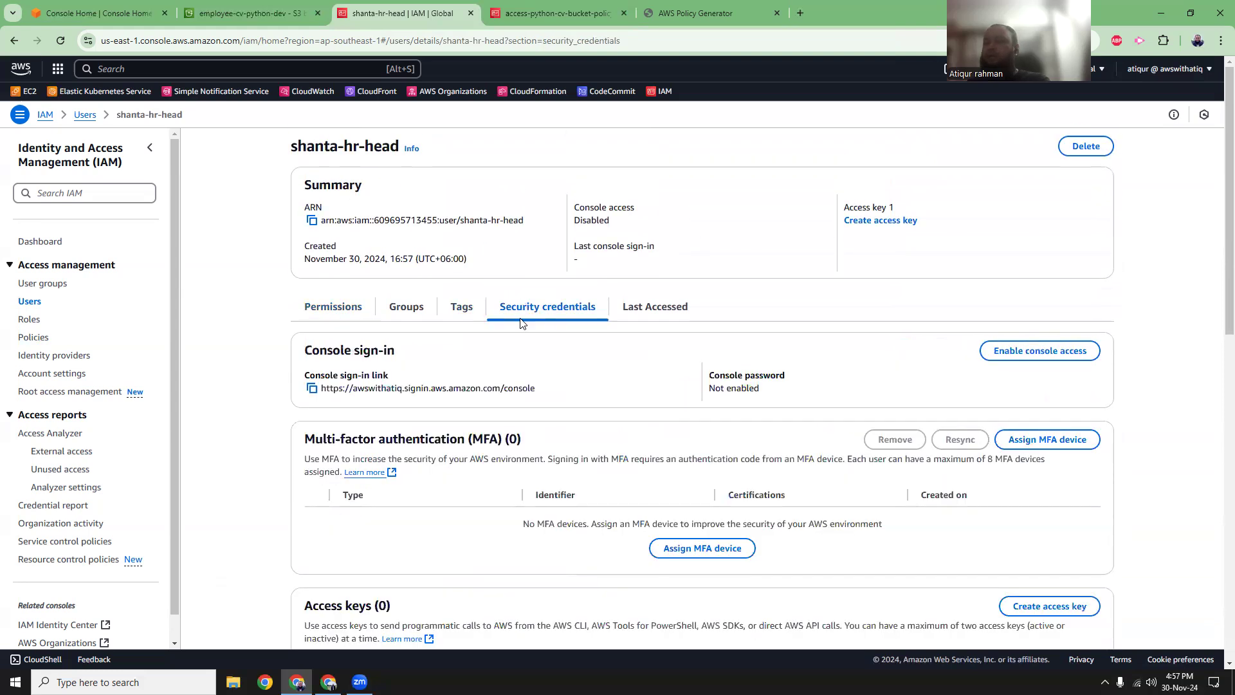
left_click_drag(320, 350, 397, 355)
left_click(398, 355)
left_click(1026, 361)
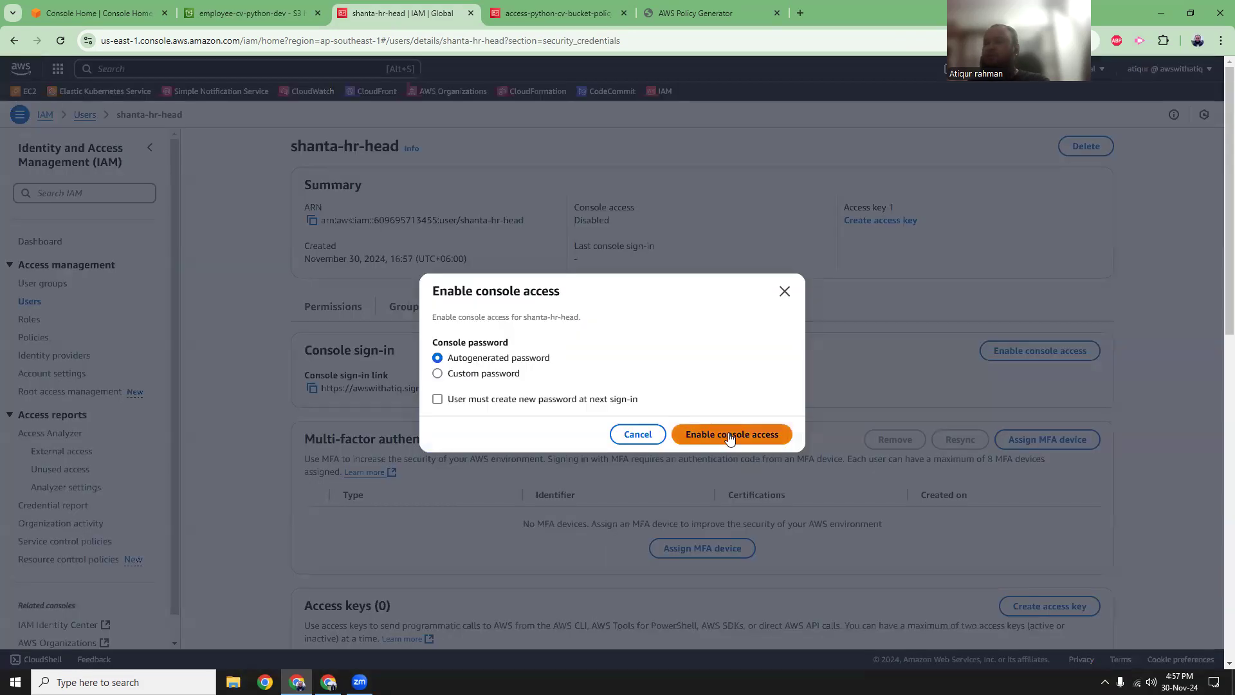
left_click(730, 436)
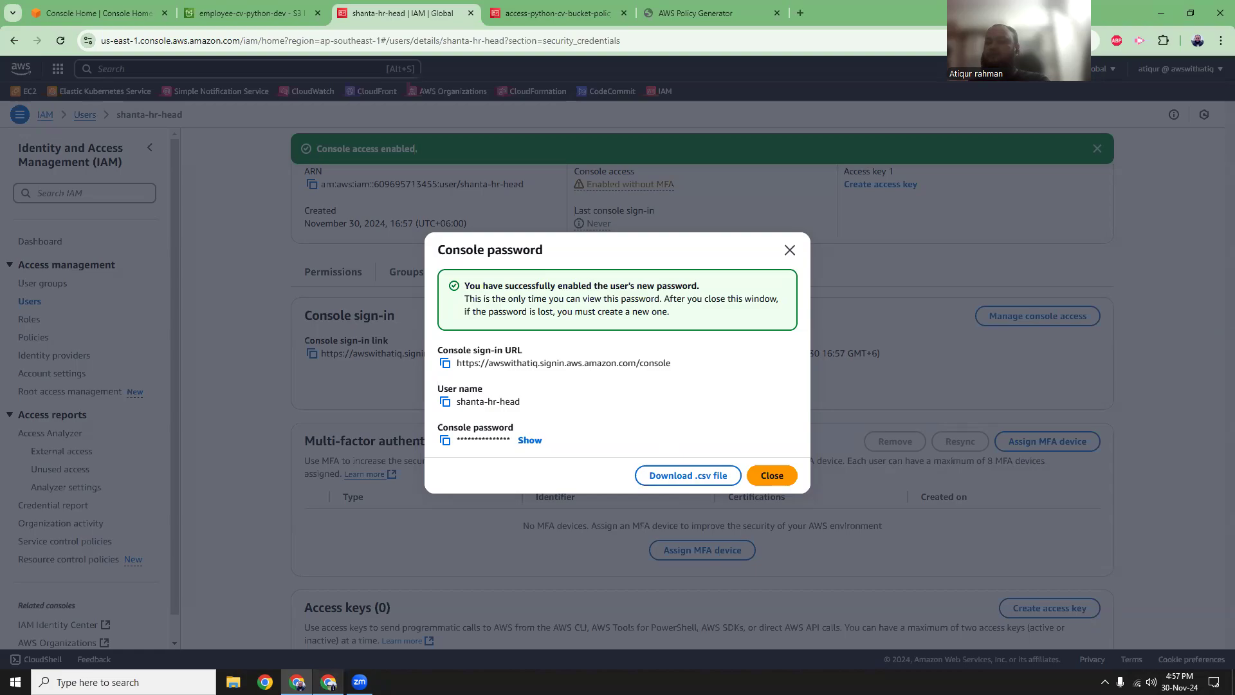
Copy the new user's name and paste it as the IAM username on the AWS sign-in page in the other browser window.
left_click(296, 681)
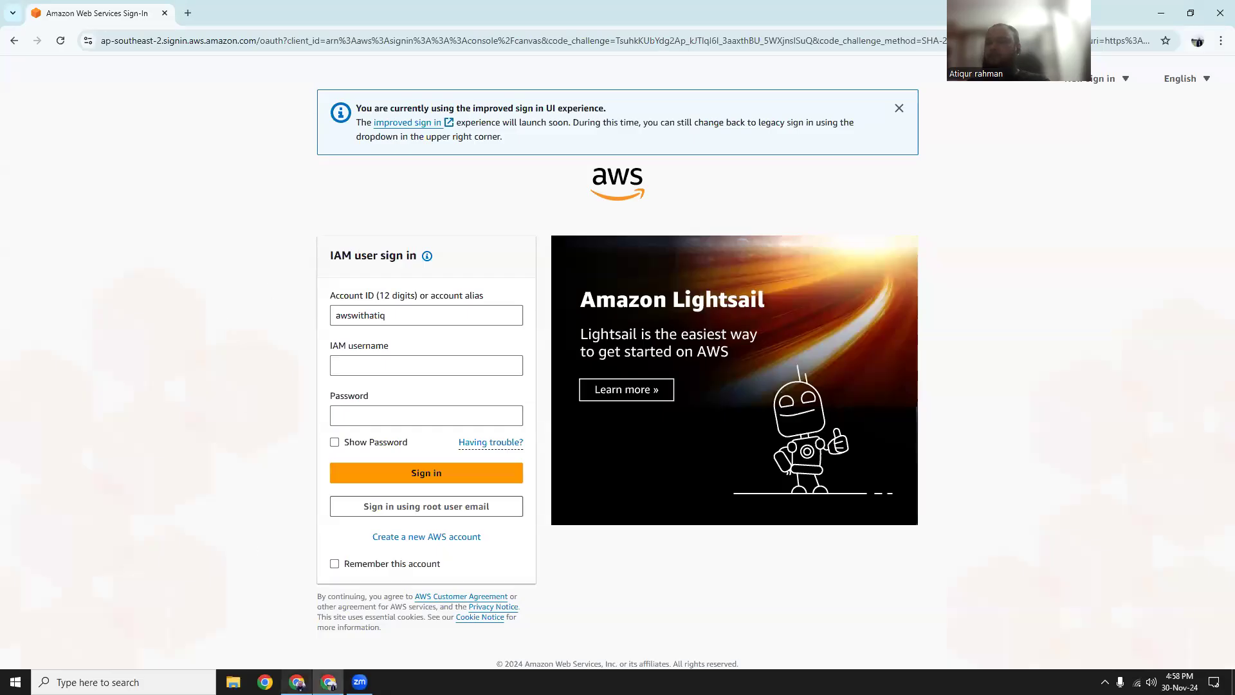
left_click(297, 682)
left_click(446, 402)
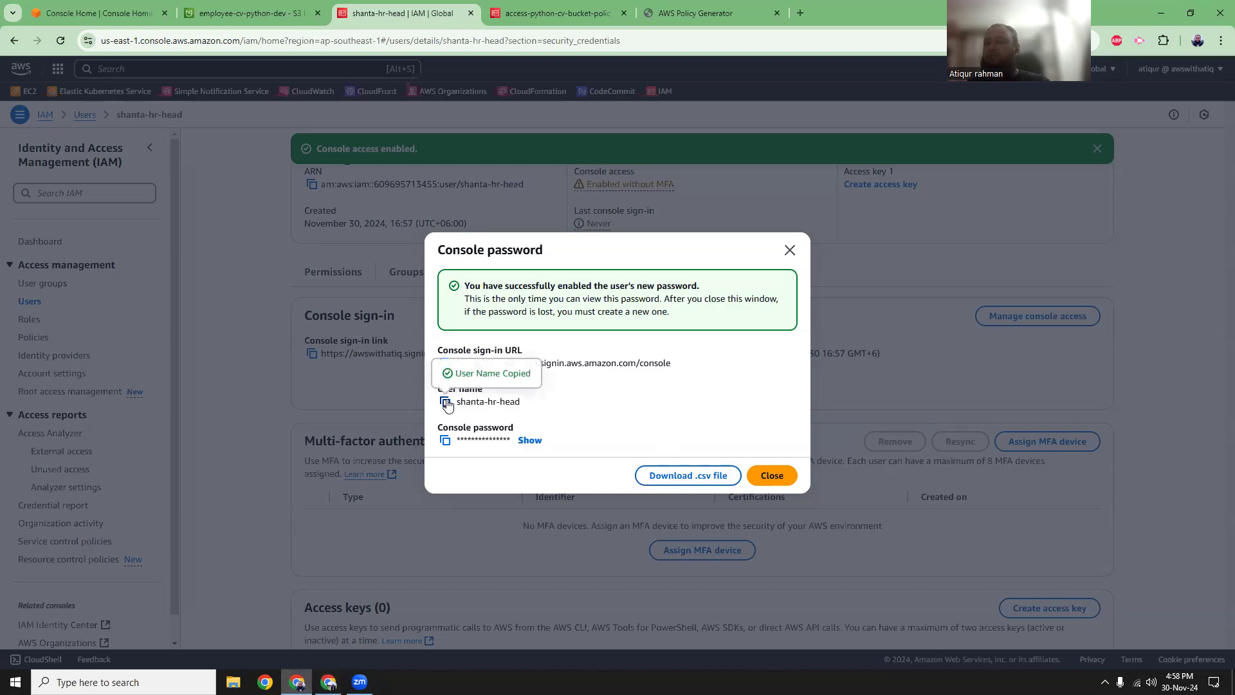
key("alt+Tab")
left_click(385, 365)
key("ctrl+v")
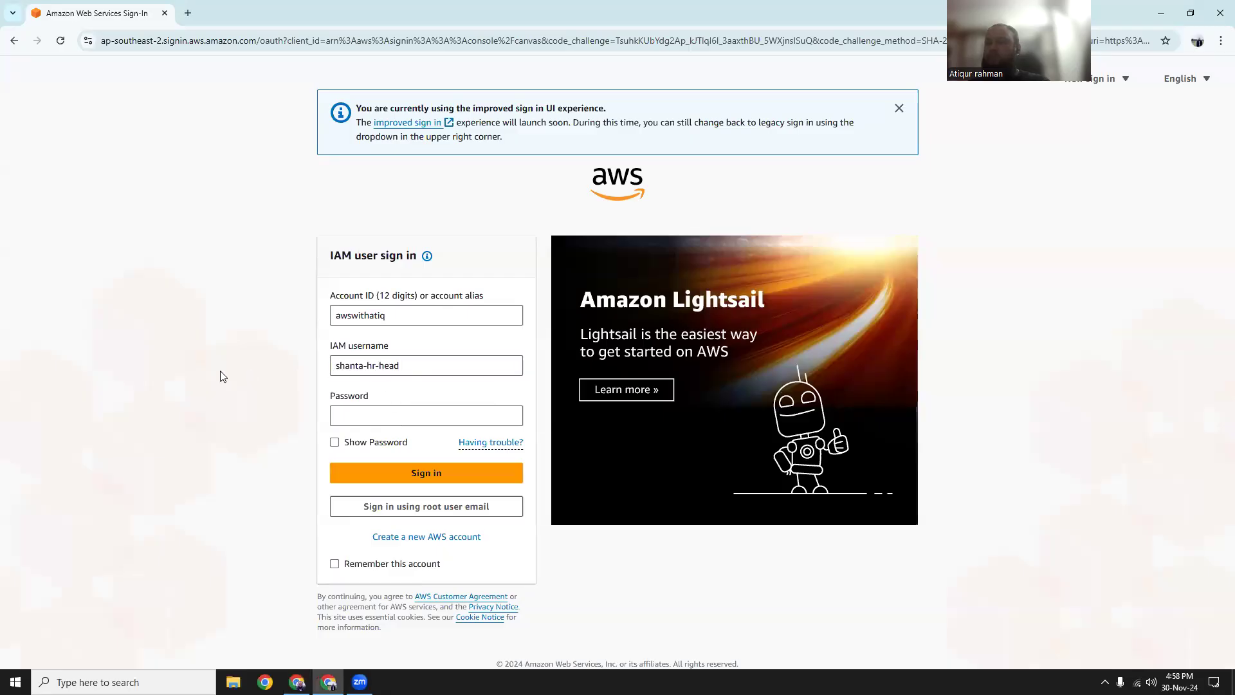
Copy the user's console password, paste it into the sign-in form's password field, and sign in as the new user.
key("alt+Tab")
left_click(445, 440)
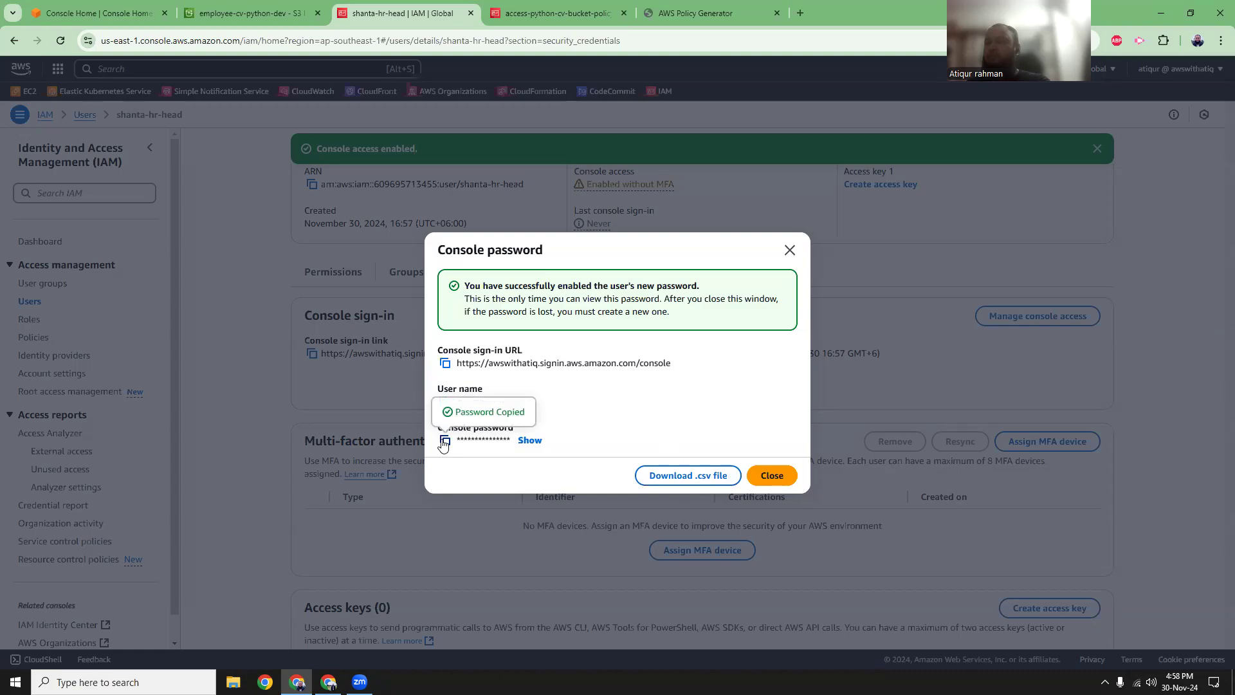
key("alt+Tab")
left_click(399, 417)
key("ctrl+v")
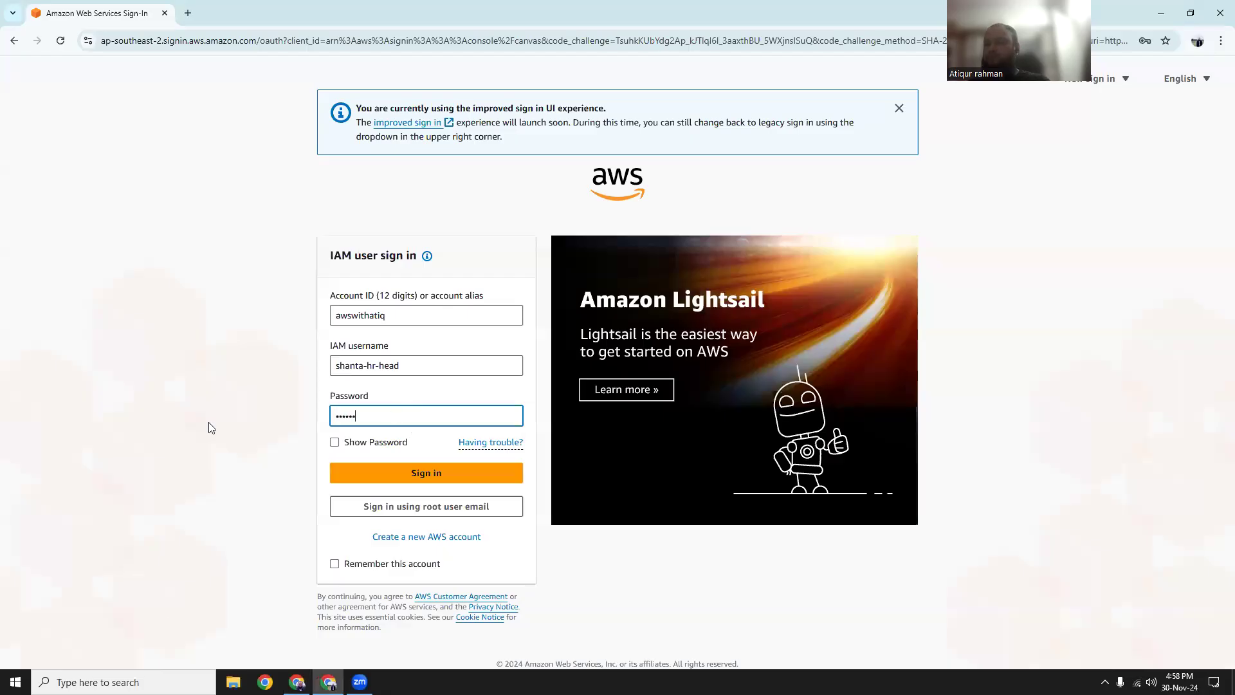
left_click(393, 475)
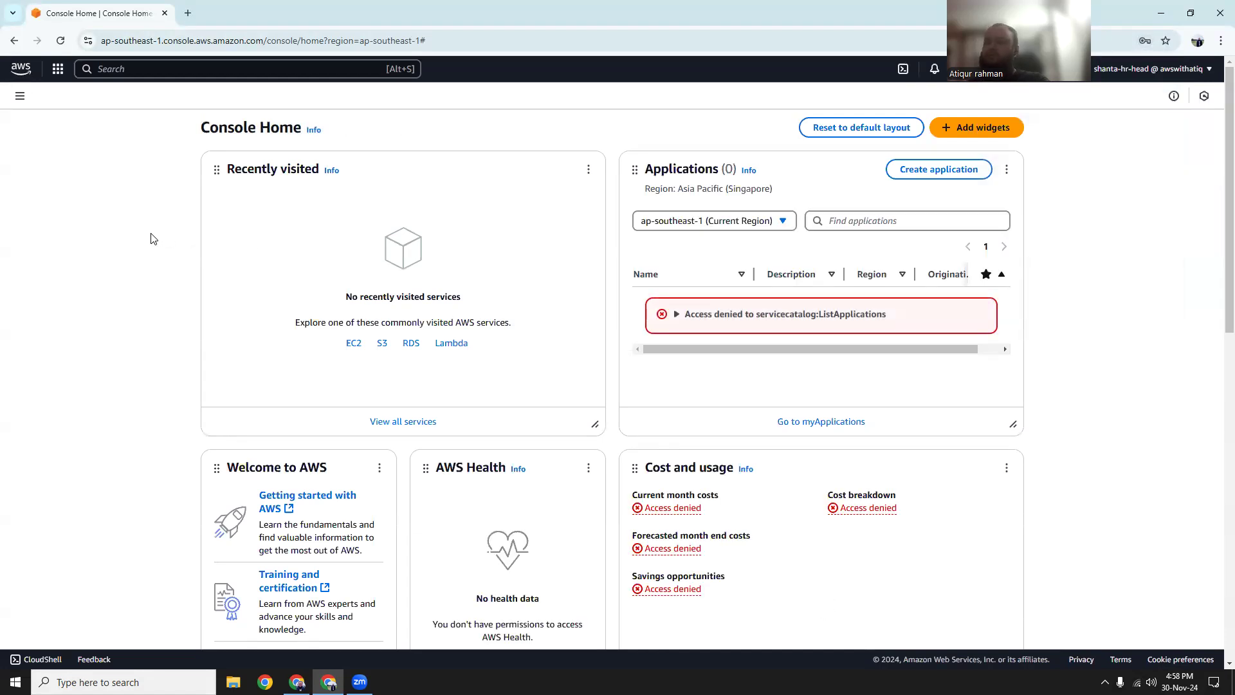
Check the user's S3 access by opening the first listed bucket and employee-cv-python-dev, and refresh the latter's object list.
left_click(382, 343)
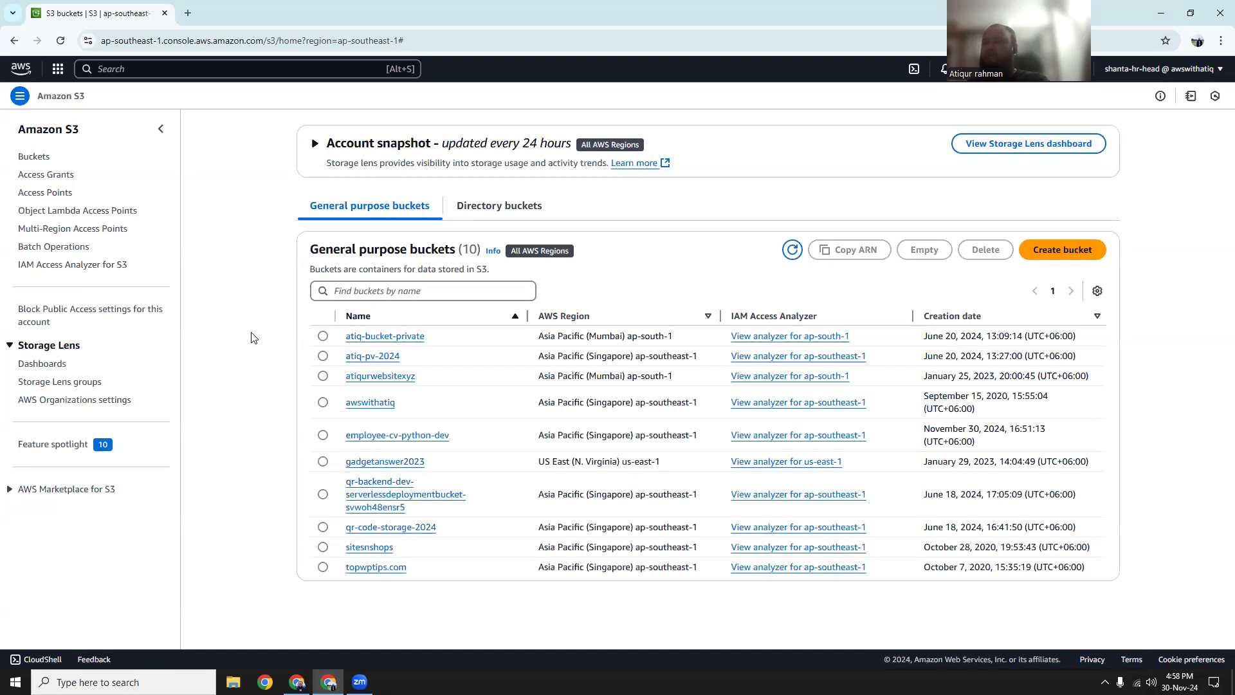
left_click(370, 335)
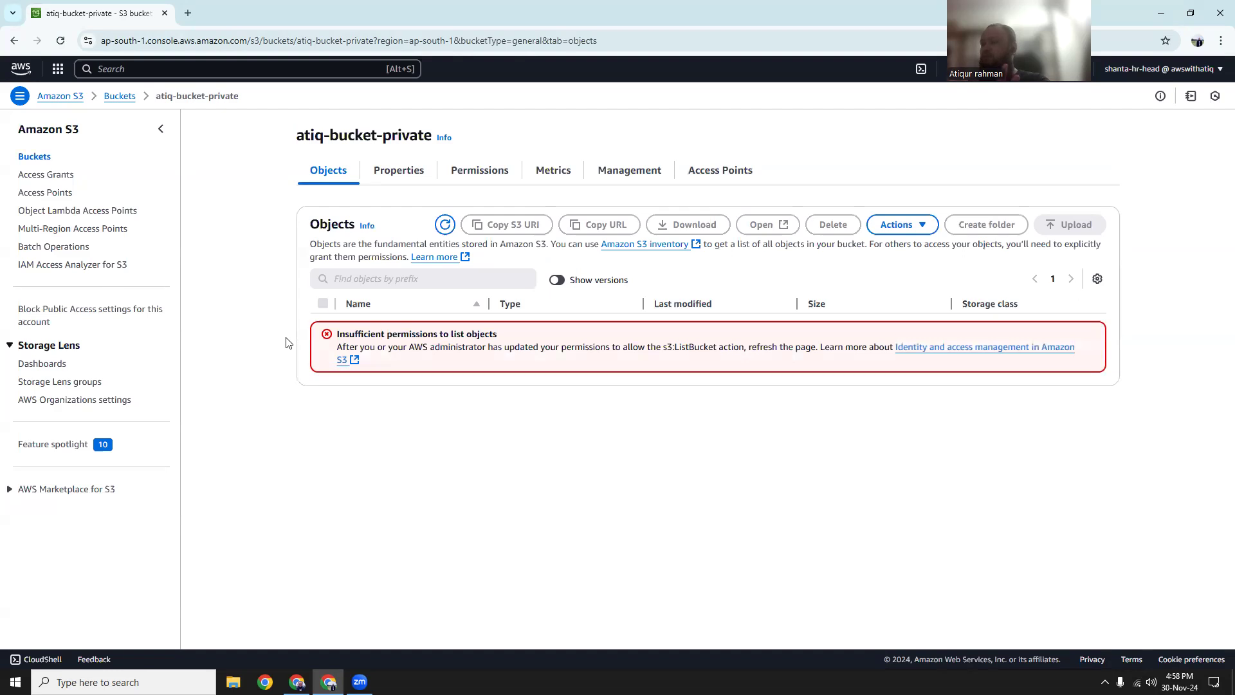
left_click_drag(412, 347, 508, 348)
left_click(517, 345)
left_click(122, 96)
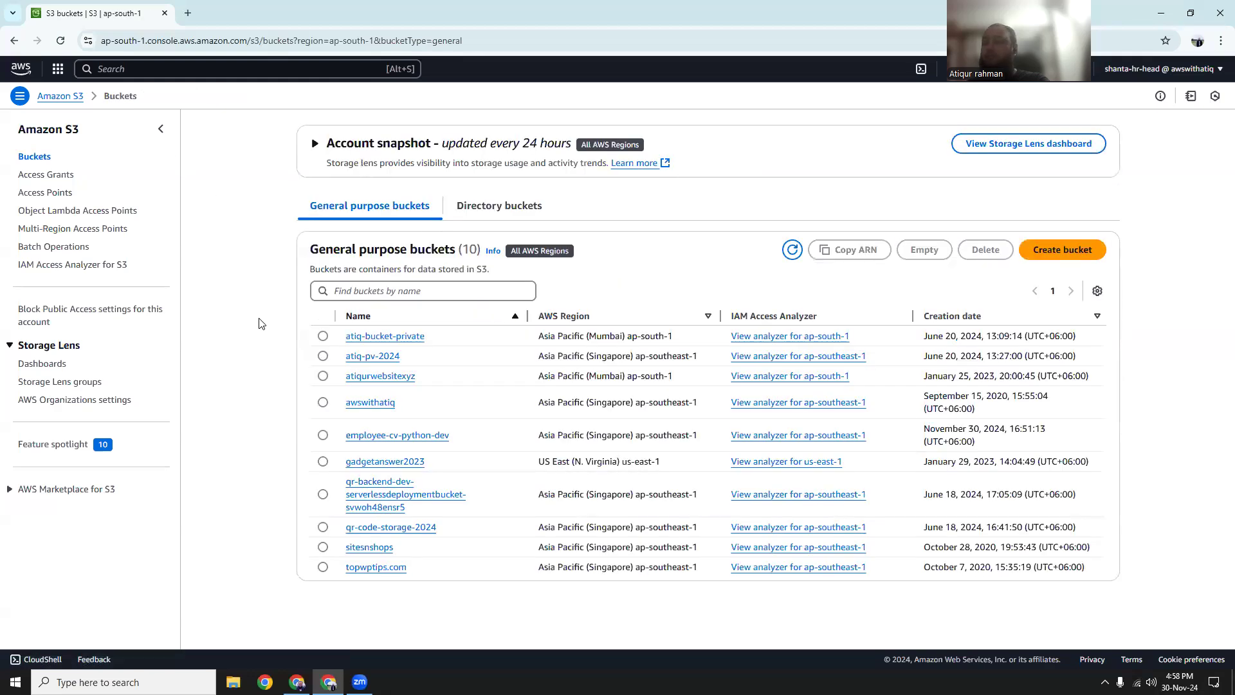
left_click(407, 435)
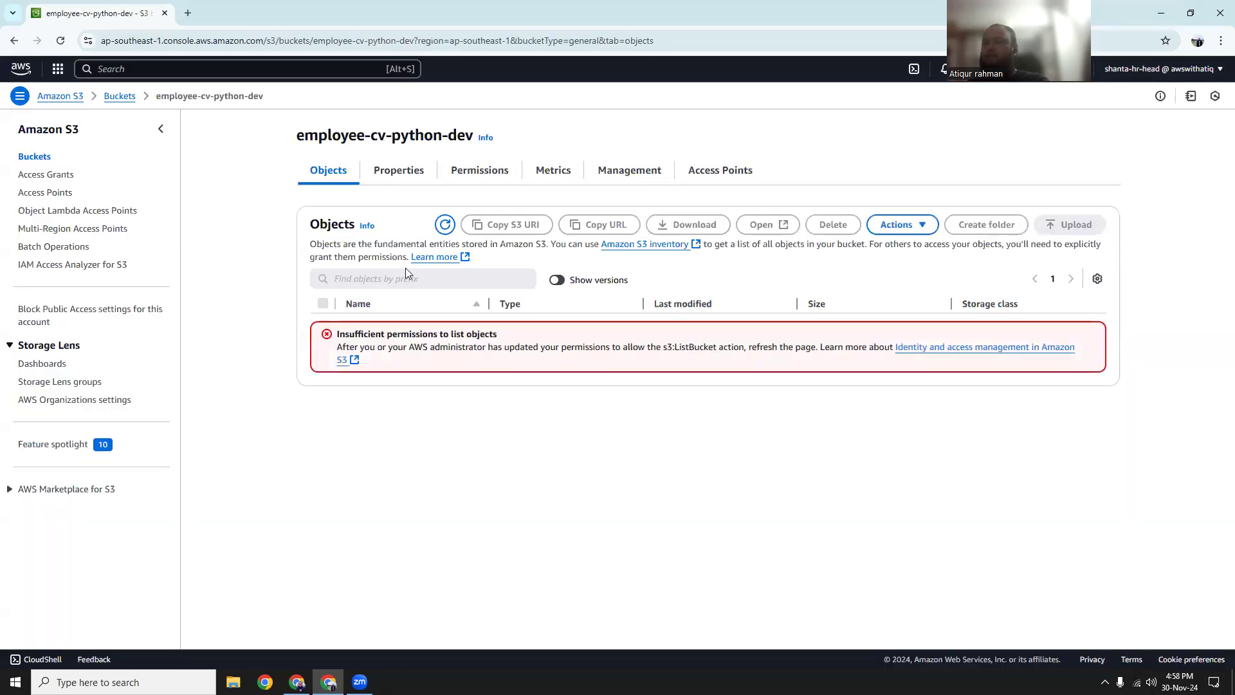
left_click(443, 226)
Switch back to the administrator's browser window and copy the ARN of the employee-cv-python-dev bucket.
left_click(297, 682)
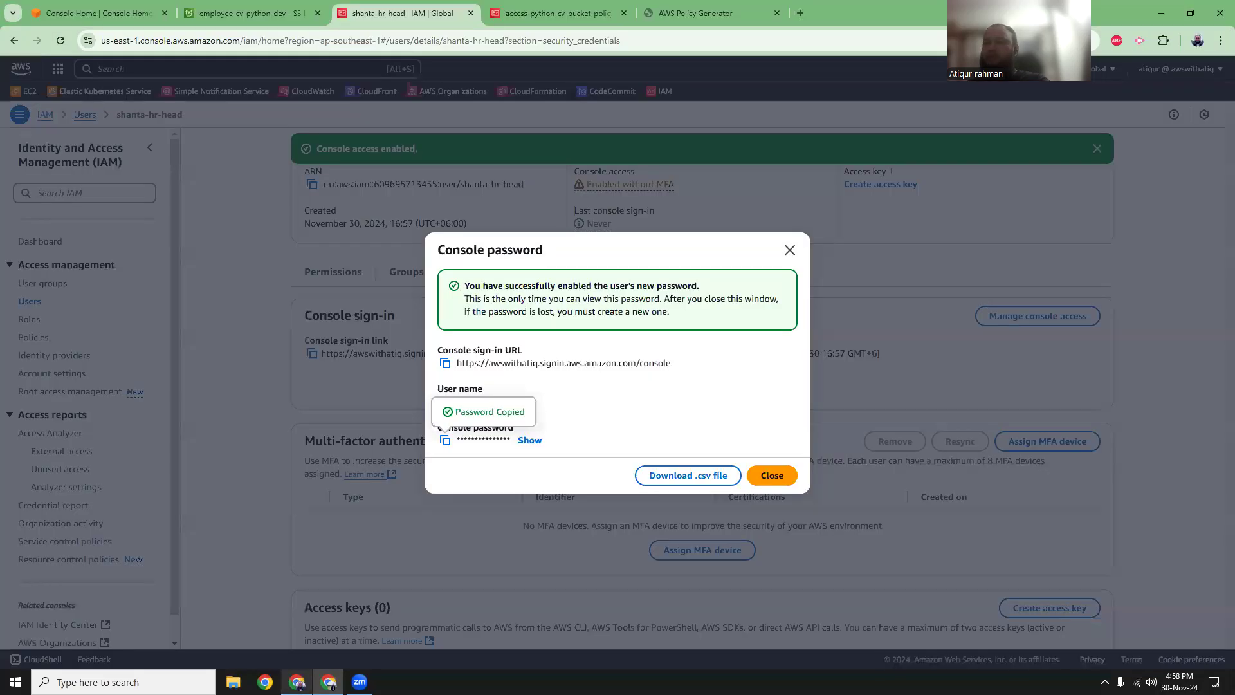
left_click(731, 6)
left_click(603, 510)
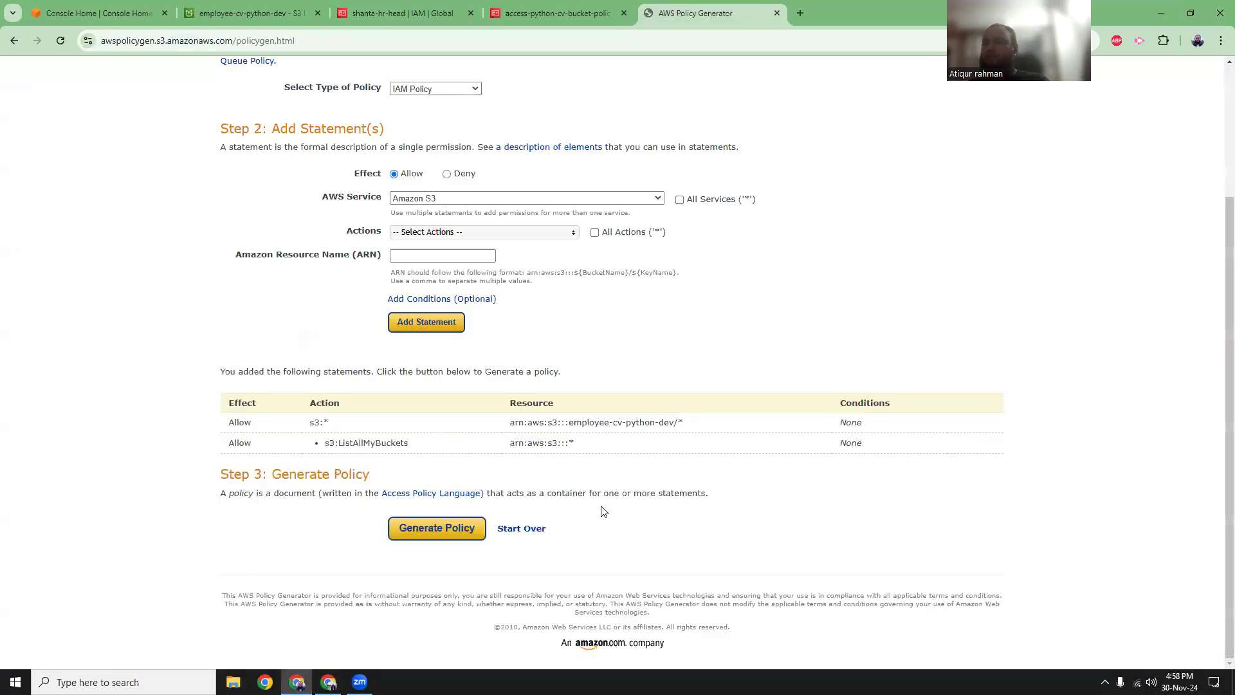
left_click(572, 9)
left_click(432, 6)
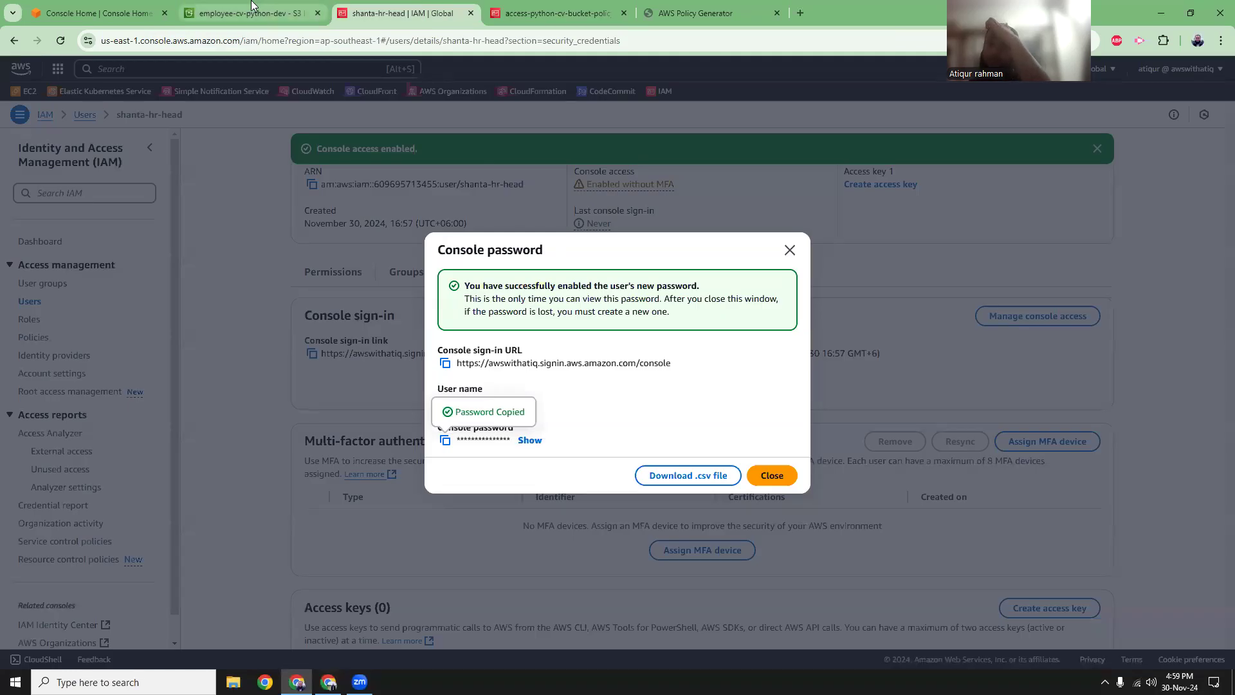
left_click(303, 9)
left_click(491, 268)
Add an Allow statement in the AWS Policy Generator for all Amazon S3 actions on arn:aws:s3:::employee-cv-python-dev.
left_click(703, 5)
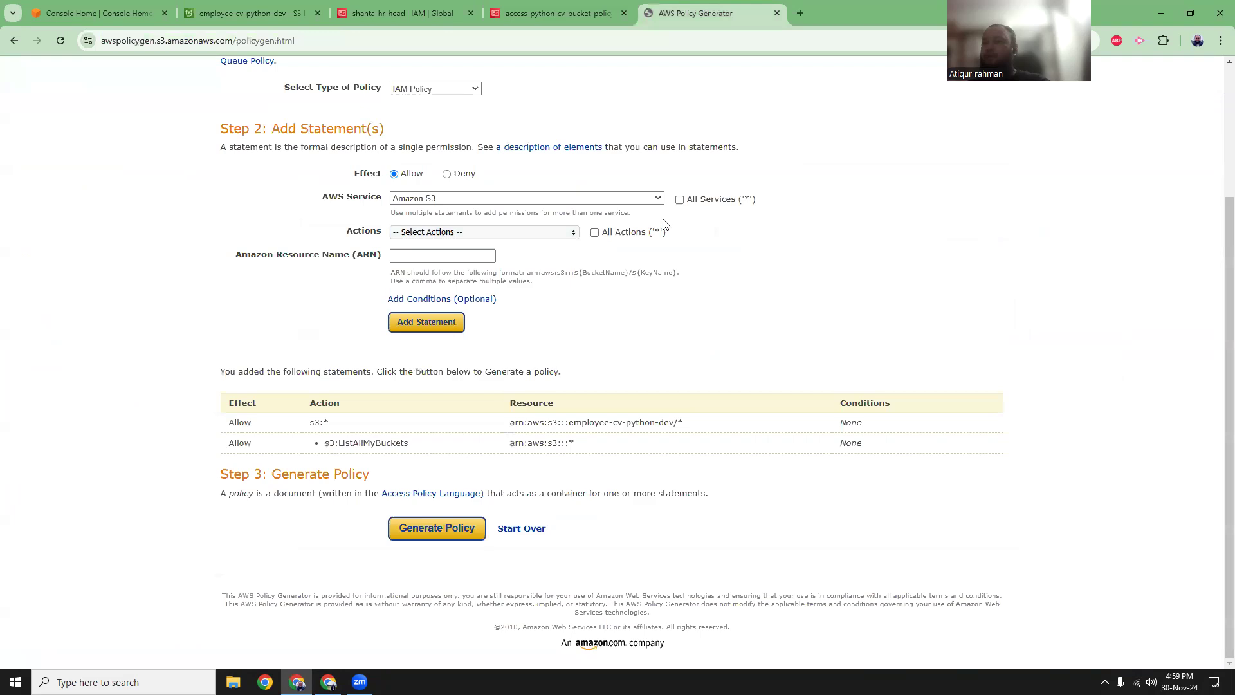
left_click(595, 232)
left_click(466, 256)
key("ctrl+v")
left_click(432, 321)
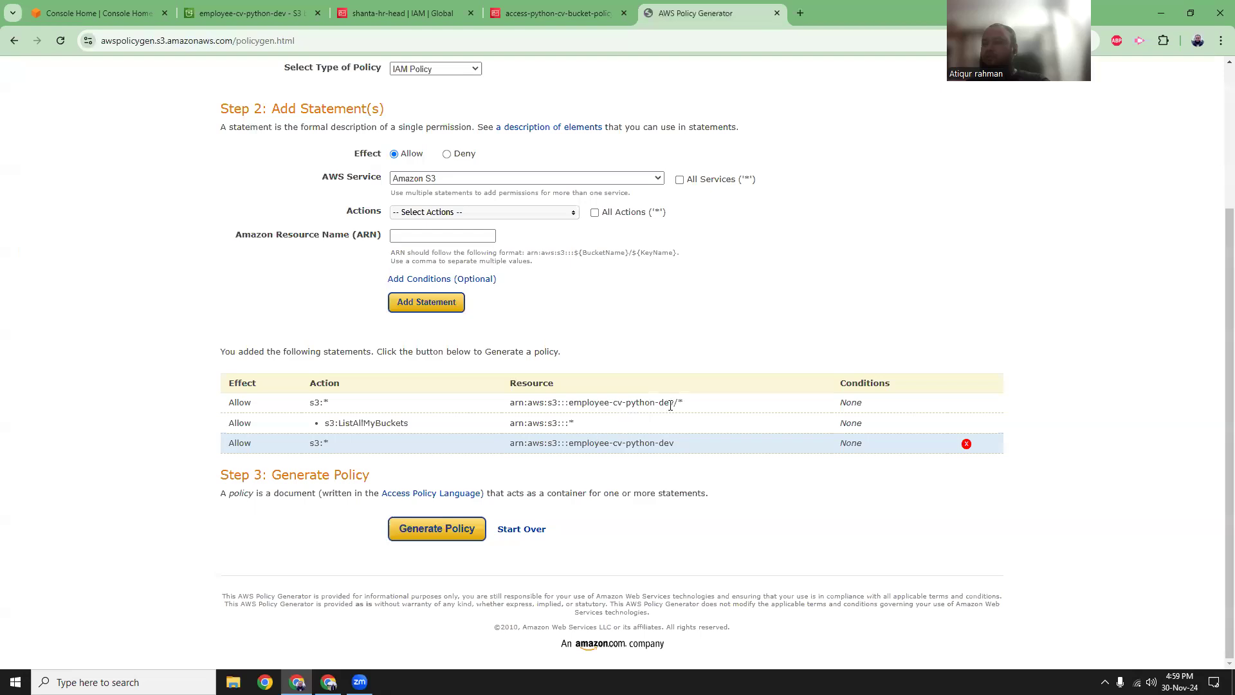
Compare the two bucket ARNs, generate the policy, and select the JSON statement for arn:aws:s3:::employee-cv-python-dev.
double_click(680, 403)
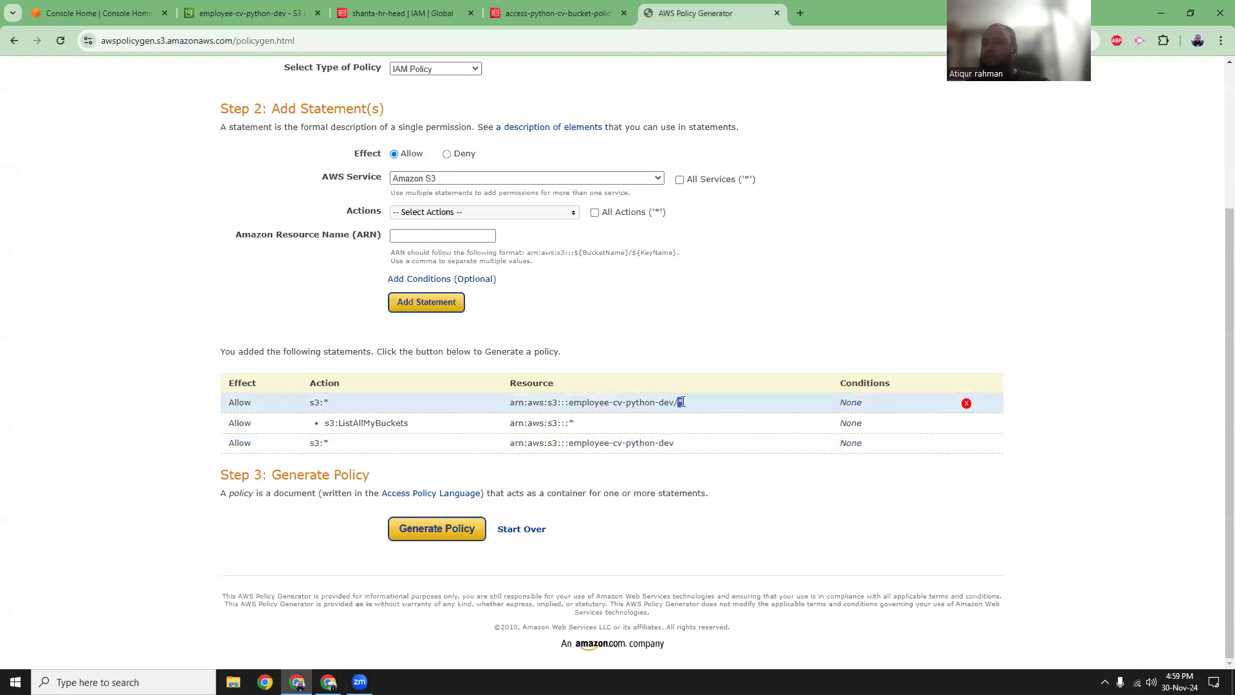
left_click_drag(547, 443, 664, 444)
left_click(665, 444)
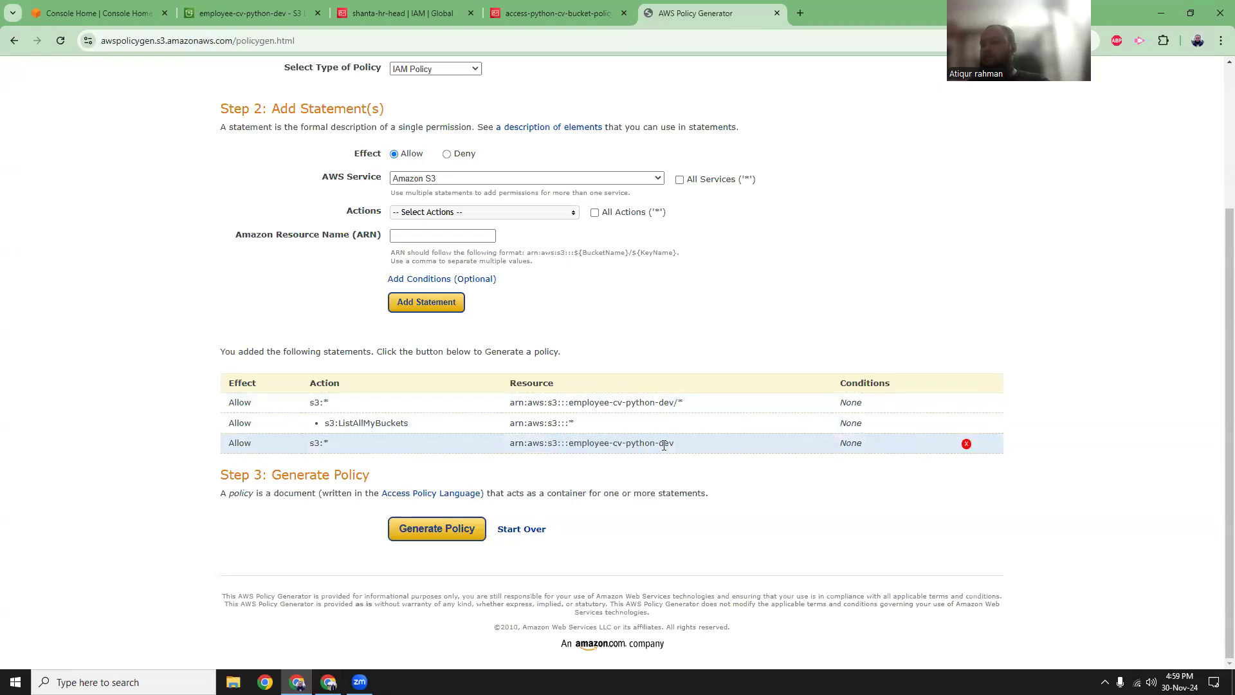
left_click(436, 528)
scroll(597, 366, "down", 5)
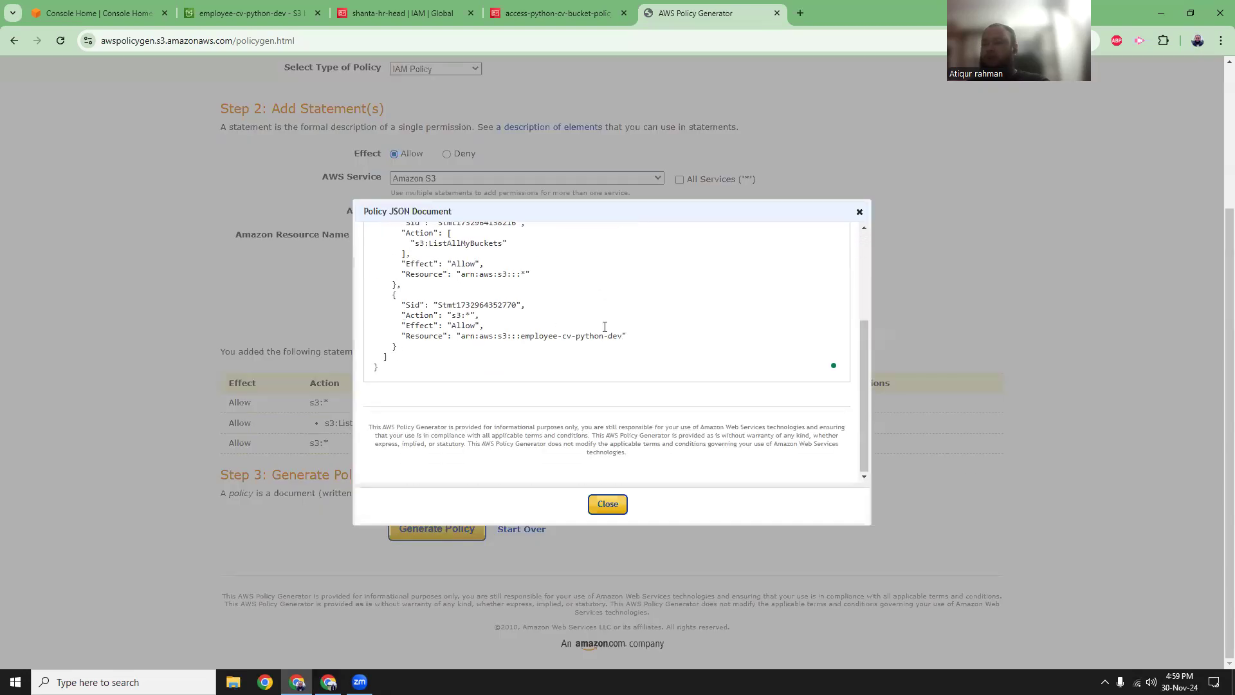
left_click_drag(393, 297, 403, 348)
Append the copied employee-cv-python-dev statement as the last statement in access-python-cv-bucket-policy and save it as the new default version.
left_click(534, 12)
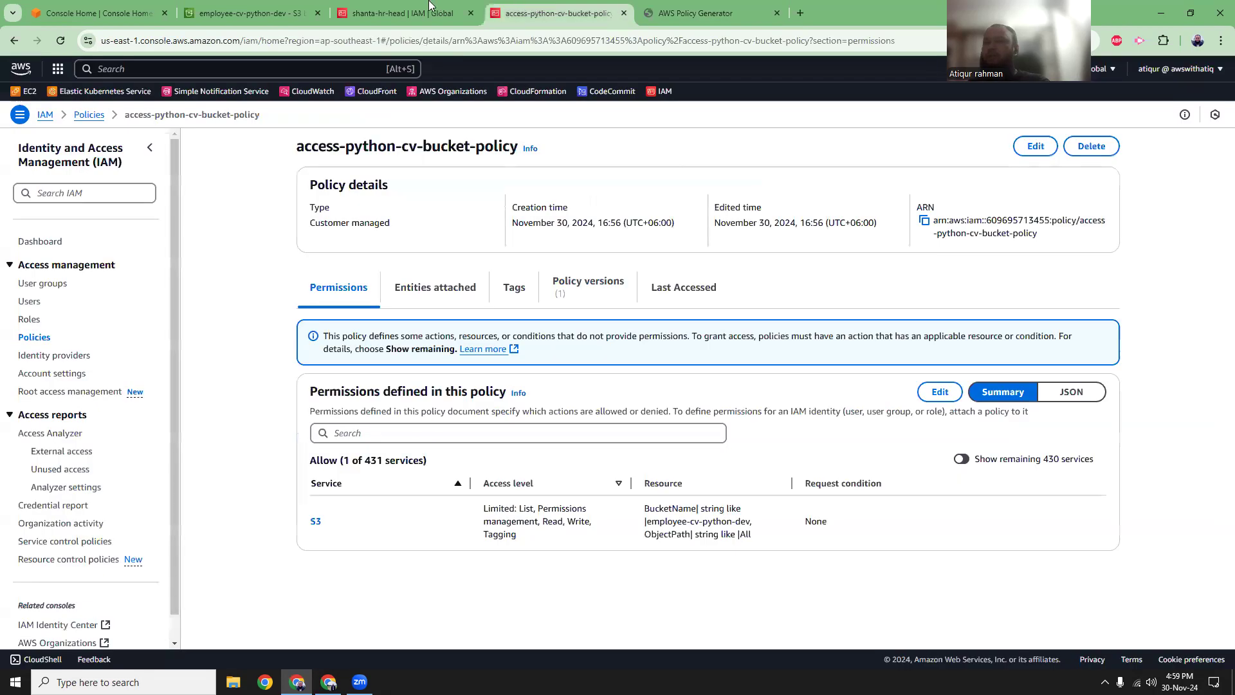
left_click(940, 392)
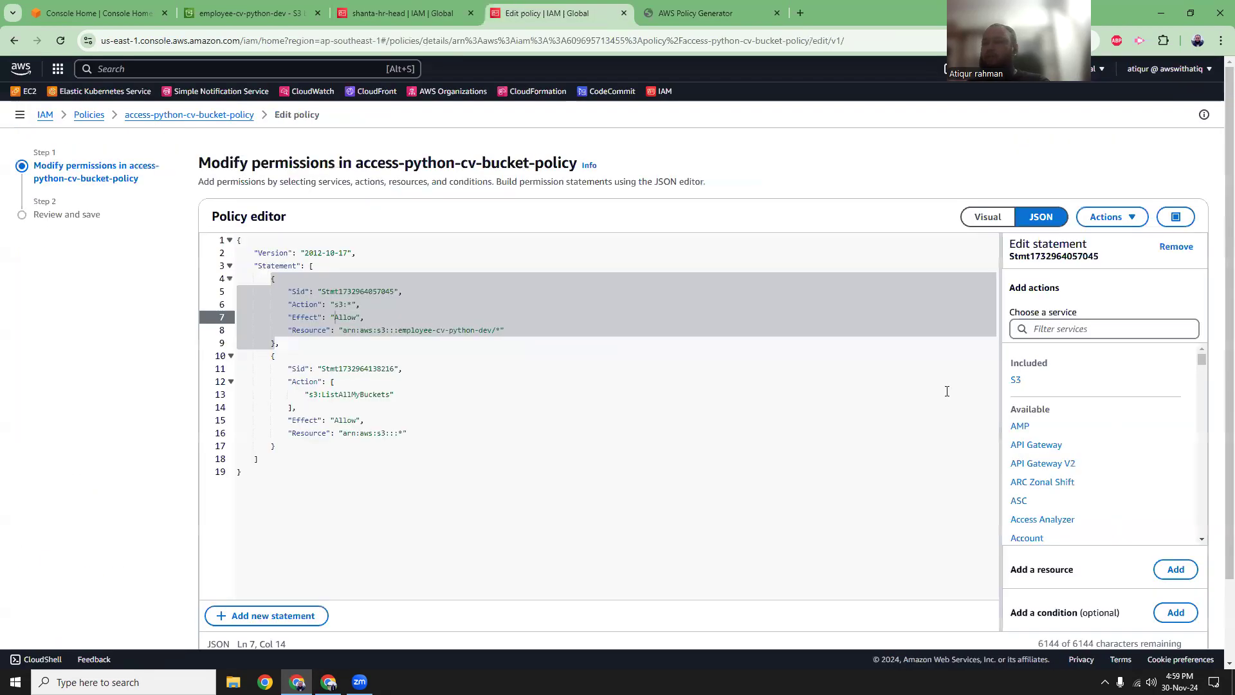
left_click(306, 447)
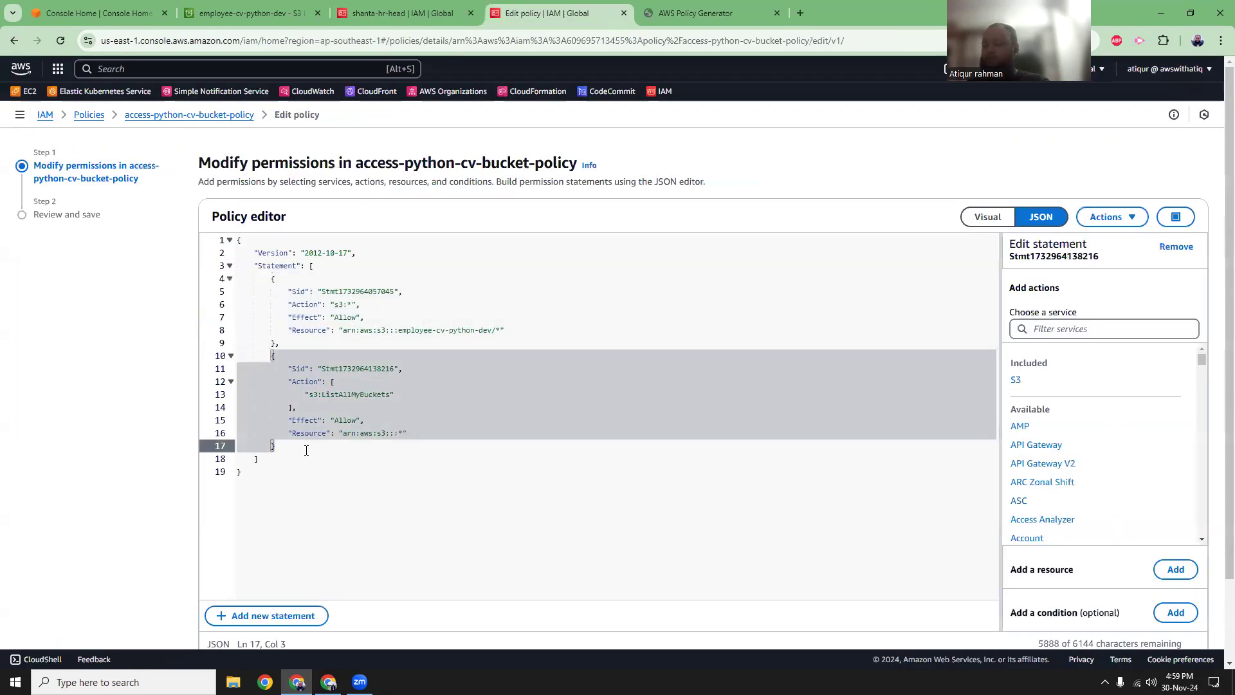
type(",")
key("Return")
key("ctrl+v")
scroll(707, 495, "down", 2)
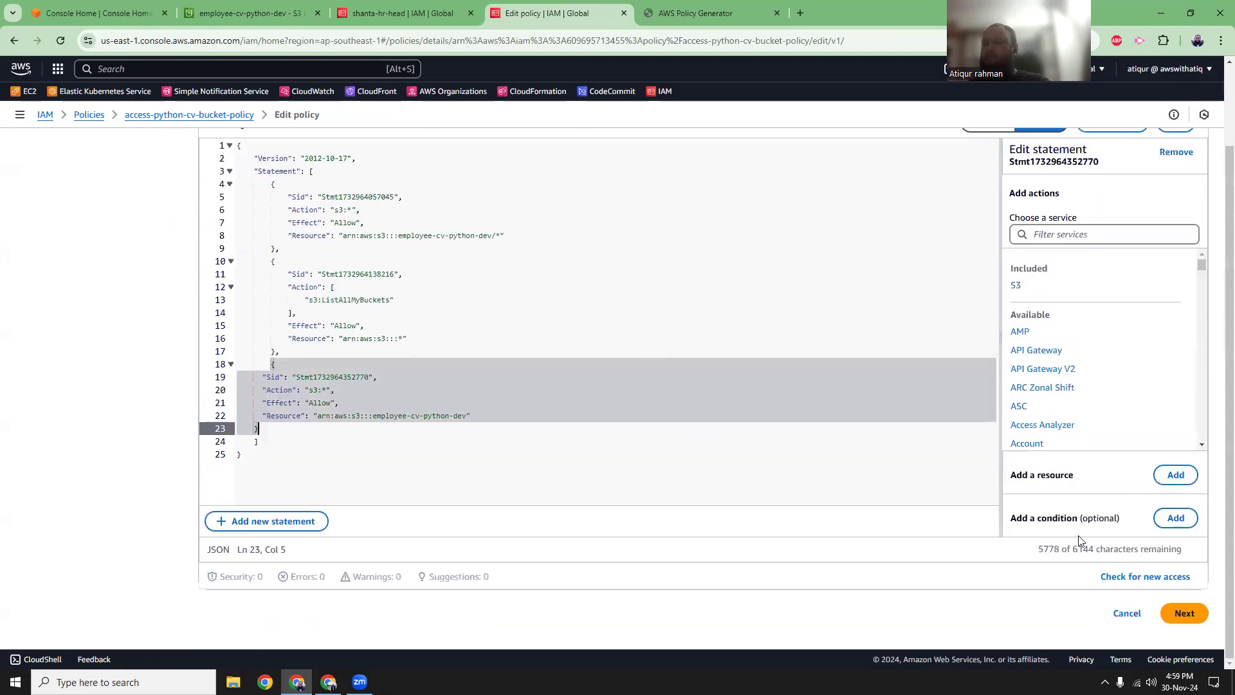
left_click(1183, 616)
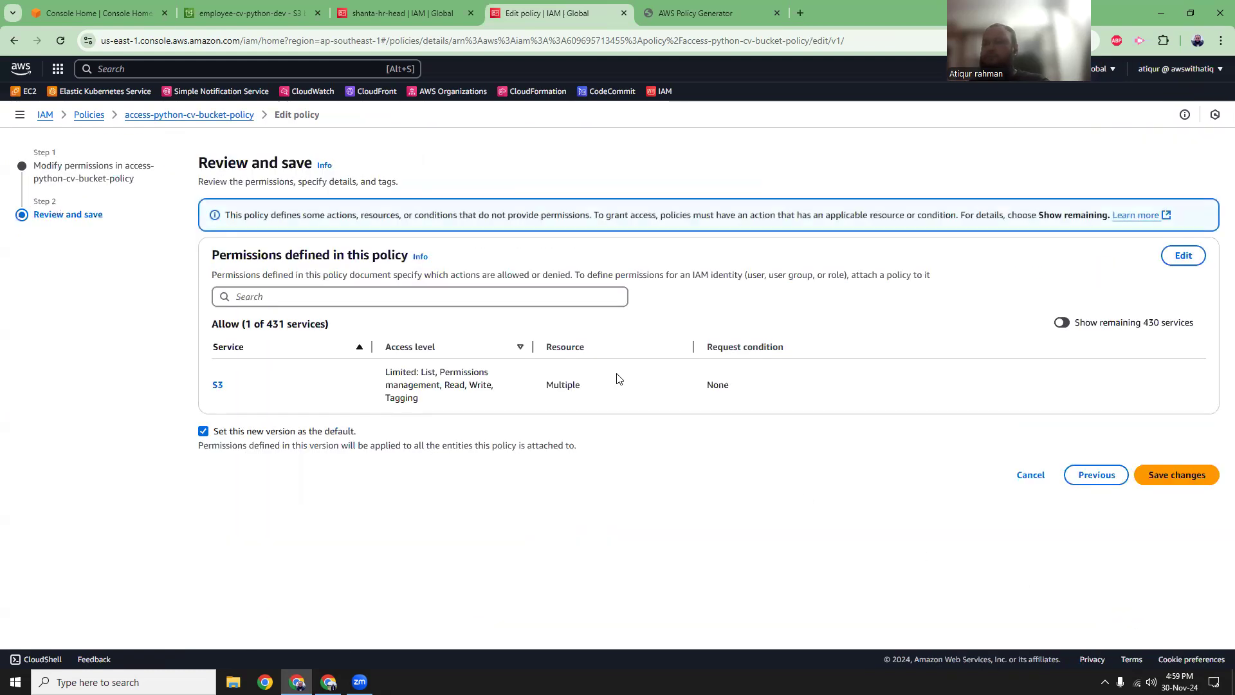
left_click(1167, 474)
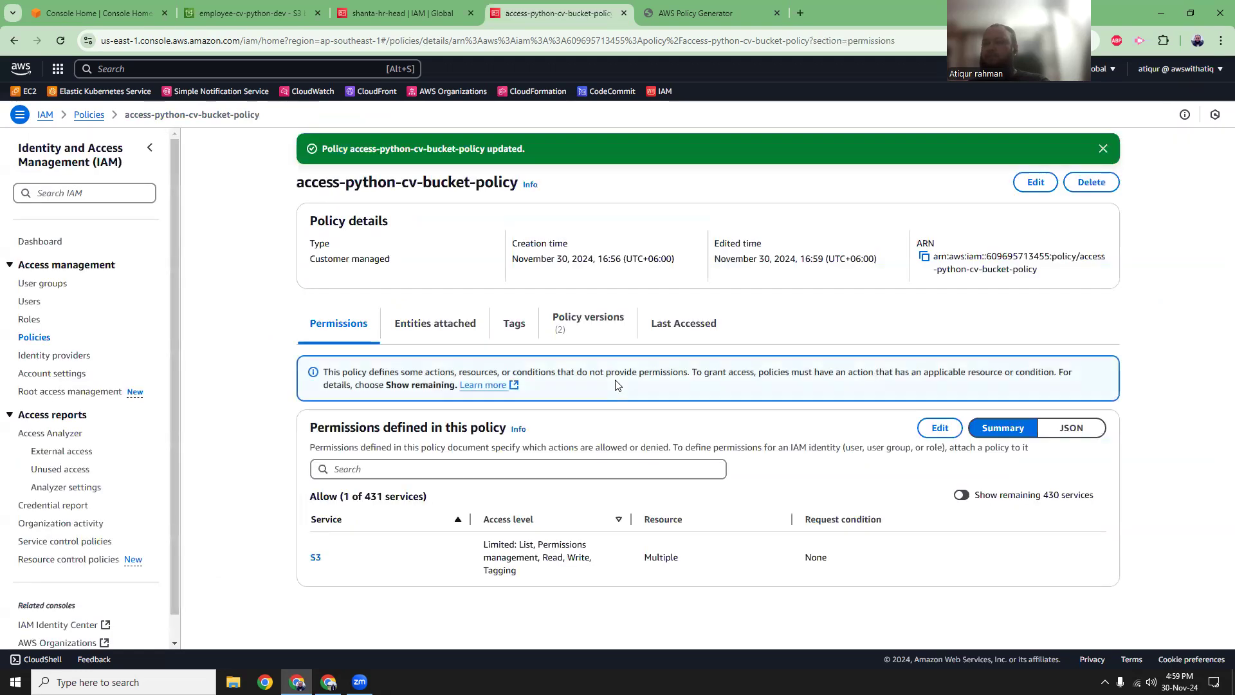
Switch to the IAM user's browser window, reload employee-cv-python-dev, and reopen it from the bucket list to test object access.
left_click(329, 682)
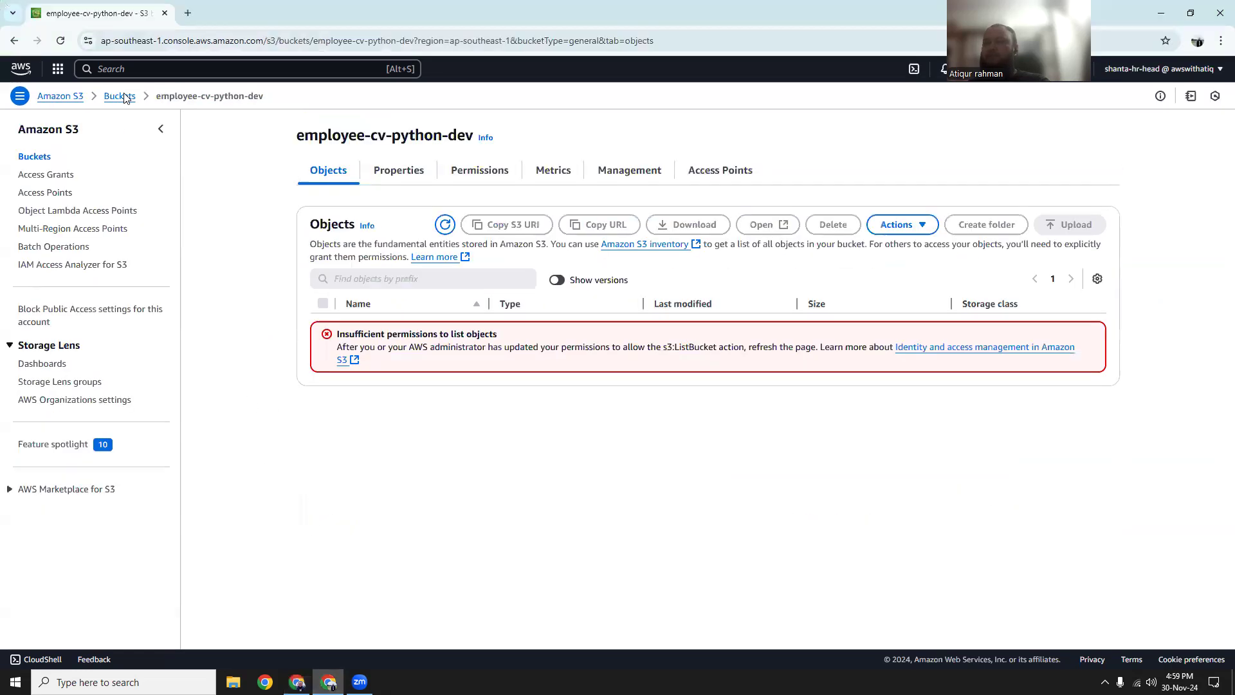
left_click(446, 224)
left_click(61, 41)
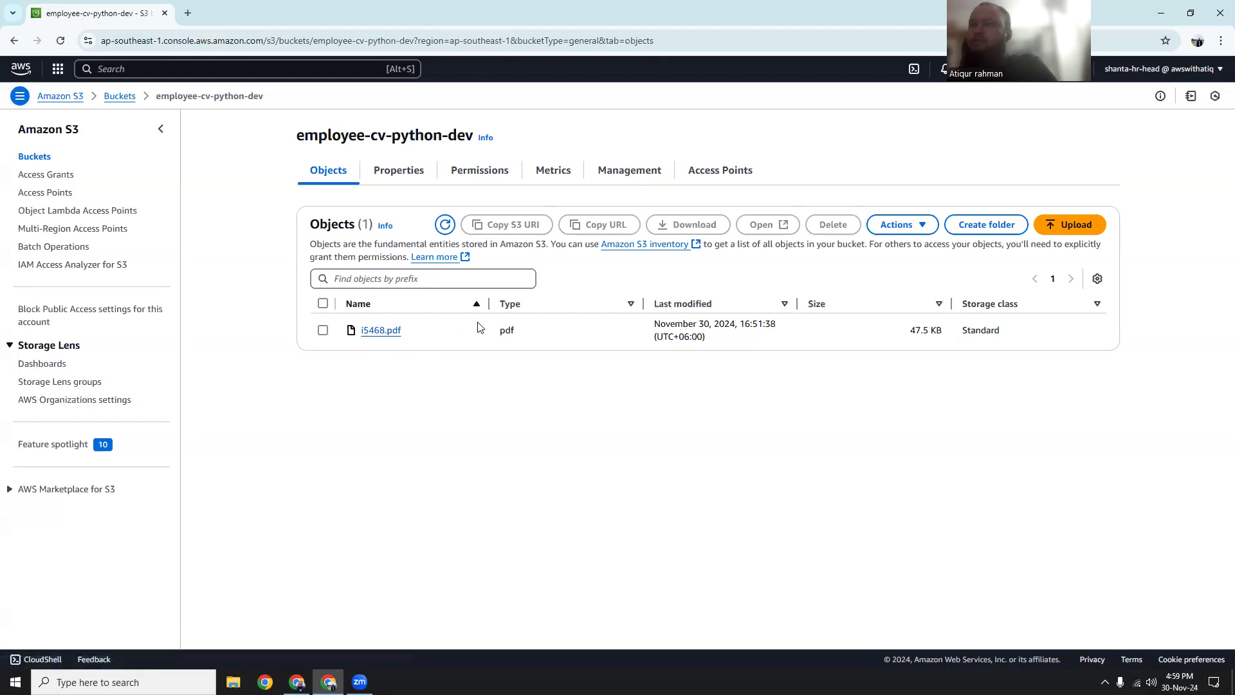
left_click(120, 97)
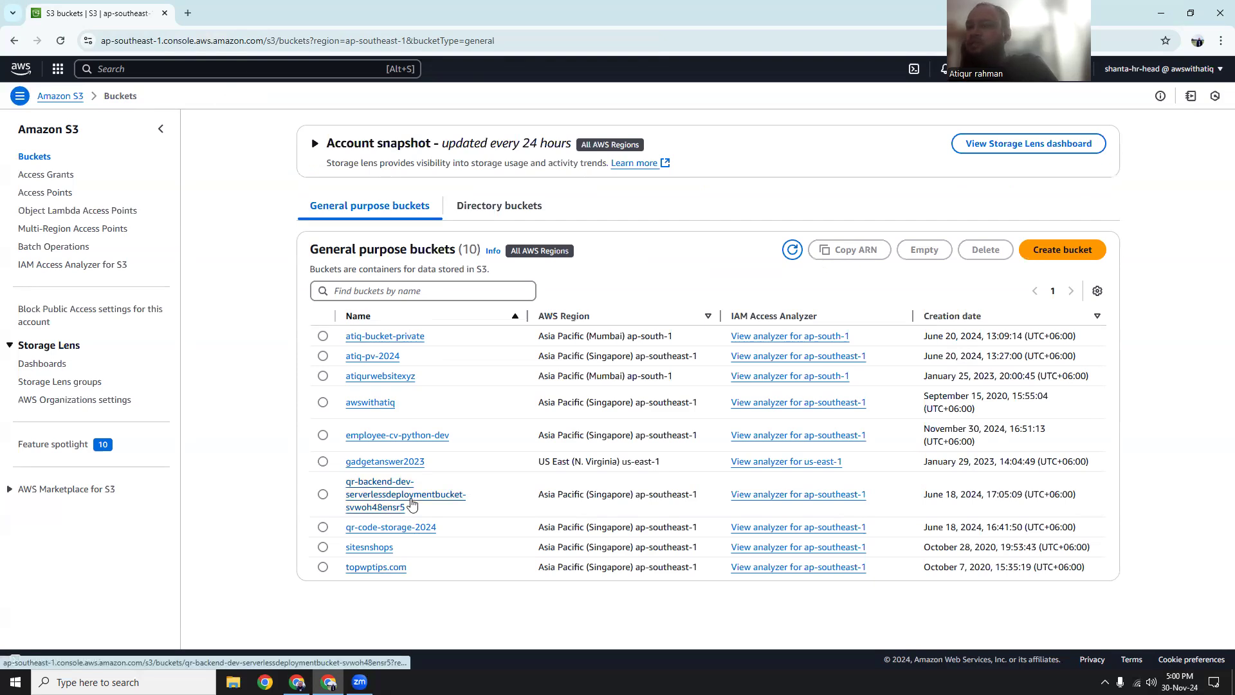
left_click(406, 437)
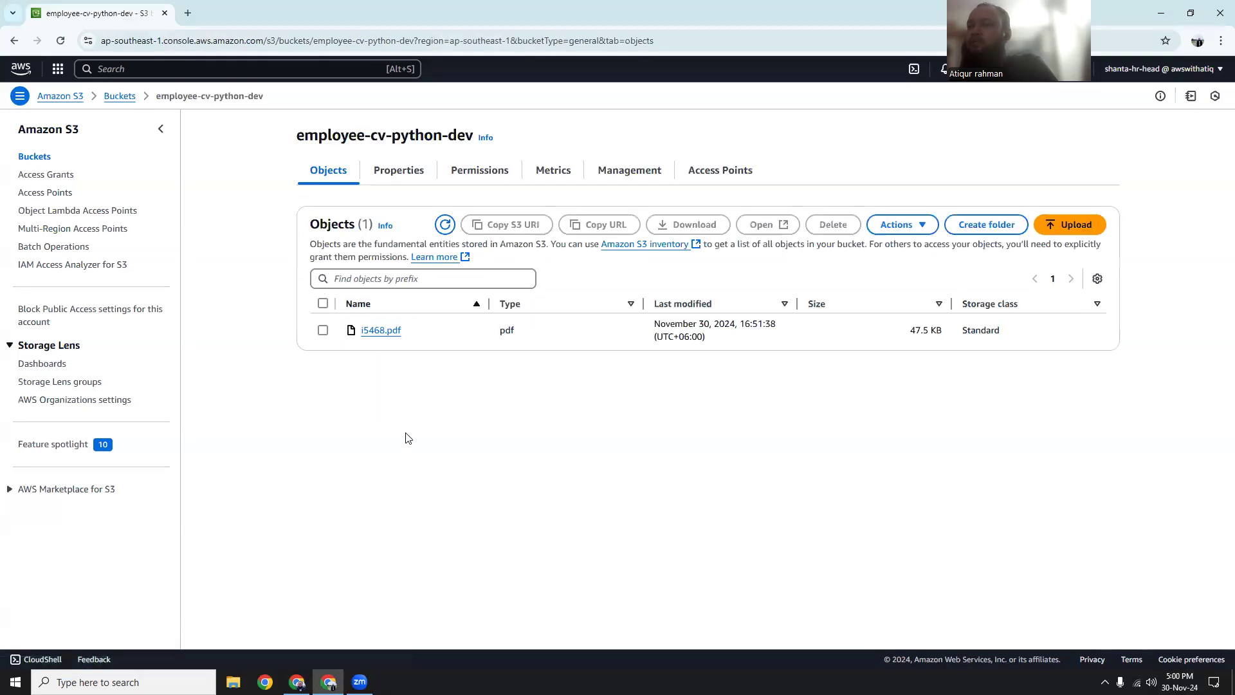
Switch back to the administrator's browser window and remove access-python-cv-bucket-policy from the IAM user's permissions.
left_click(296, 682)
left_click_drag(213, 364, 212, 361)
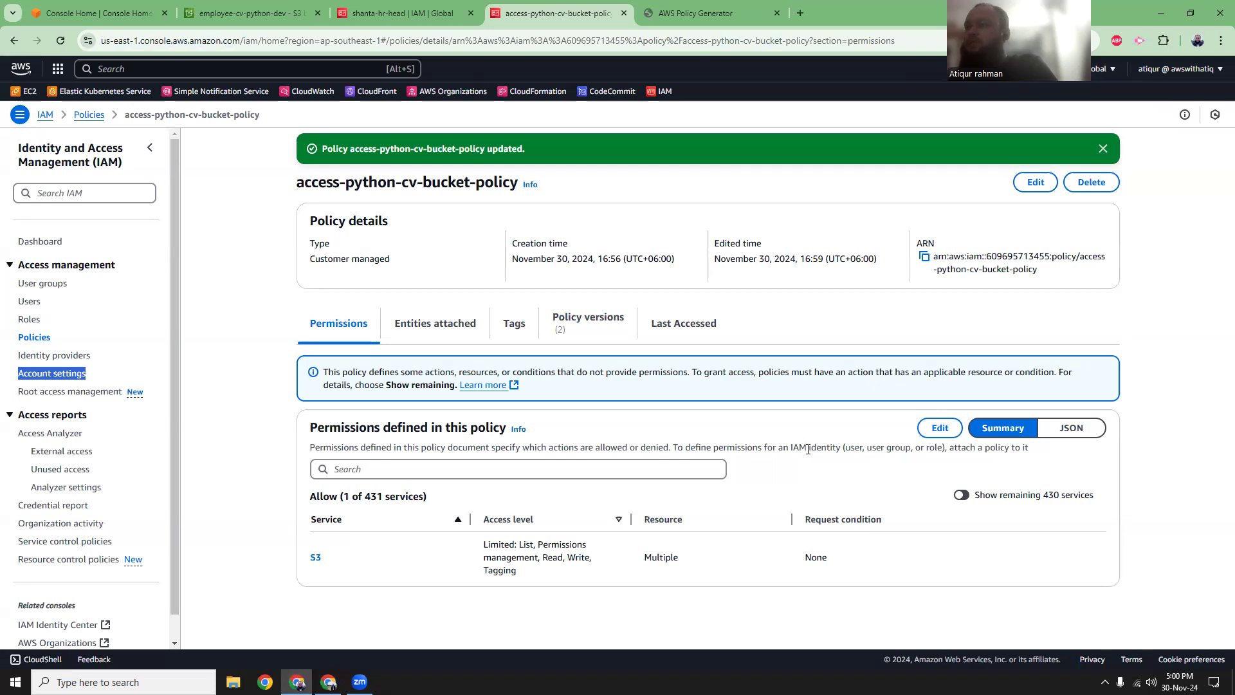
left_click(405, 14)
left_click(774, 474)
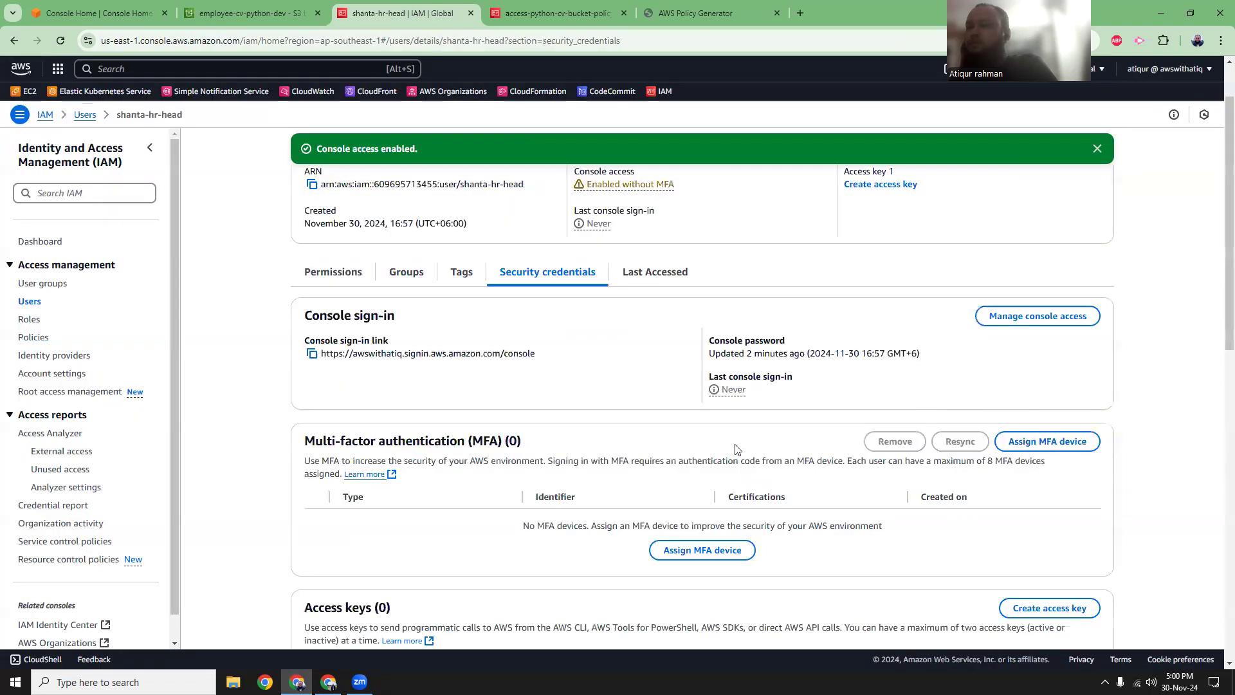
left_click(338, 273)
left_click(319, 500)
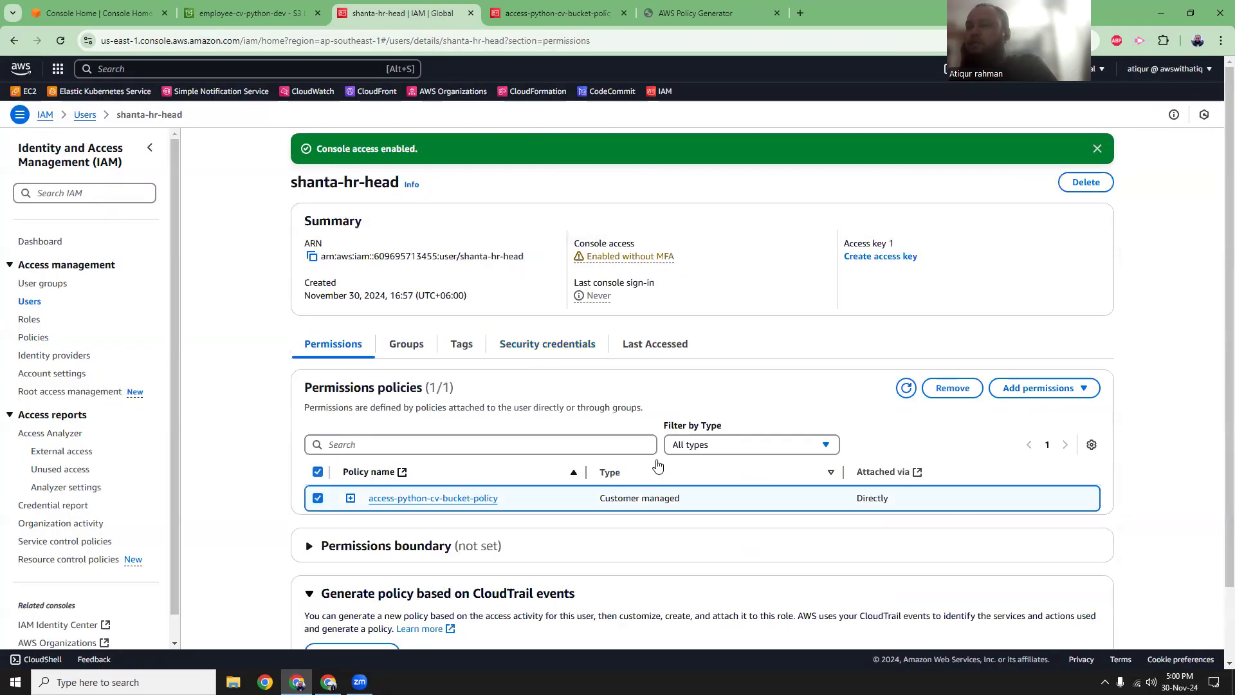
left_click(968, 392)
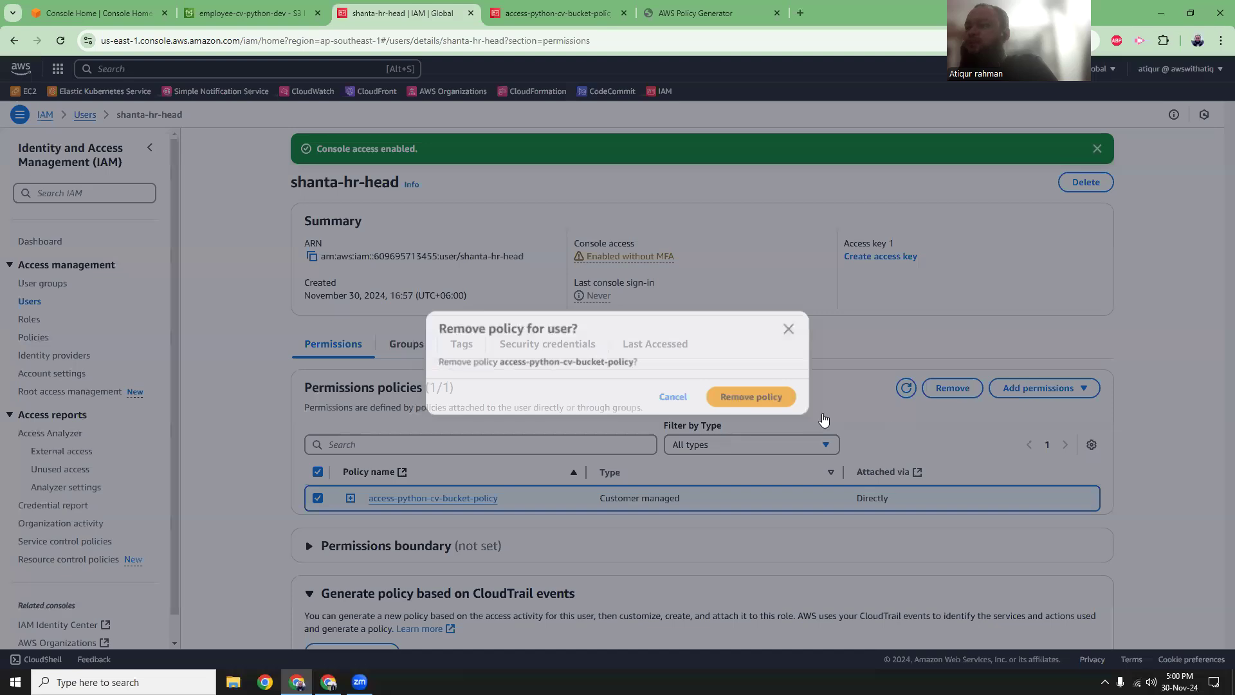
left_click(766, 399)
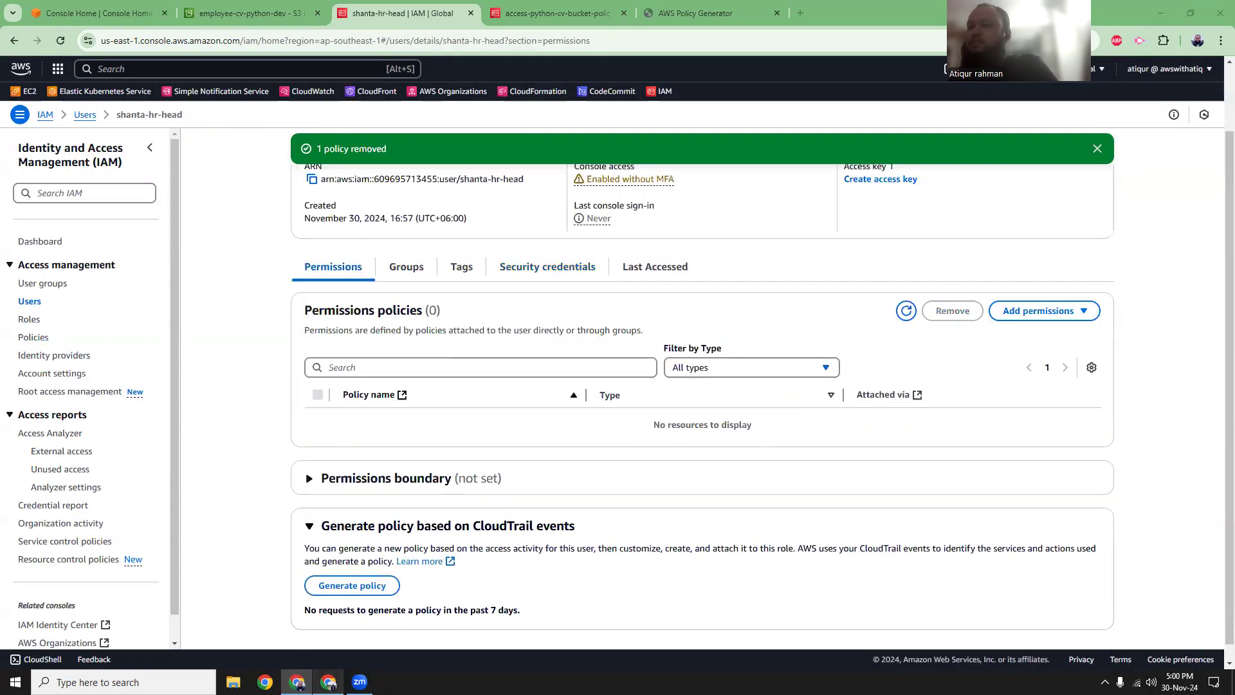
Switch to the IAM user's browser window and reload the S3 bucket list to check access without the policy.
left_click(328, 682)
left_click(120, 96)
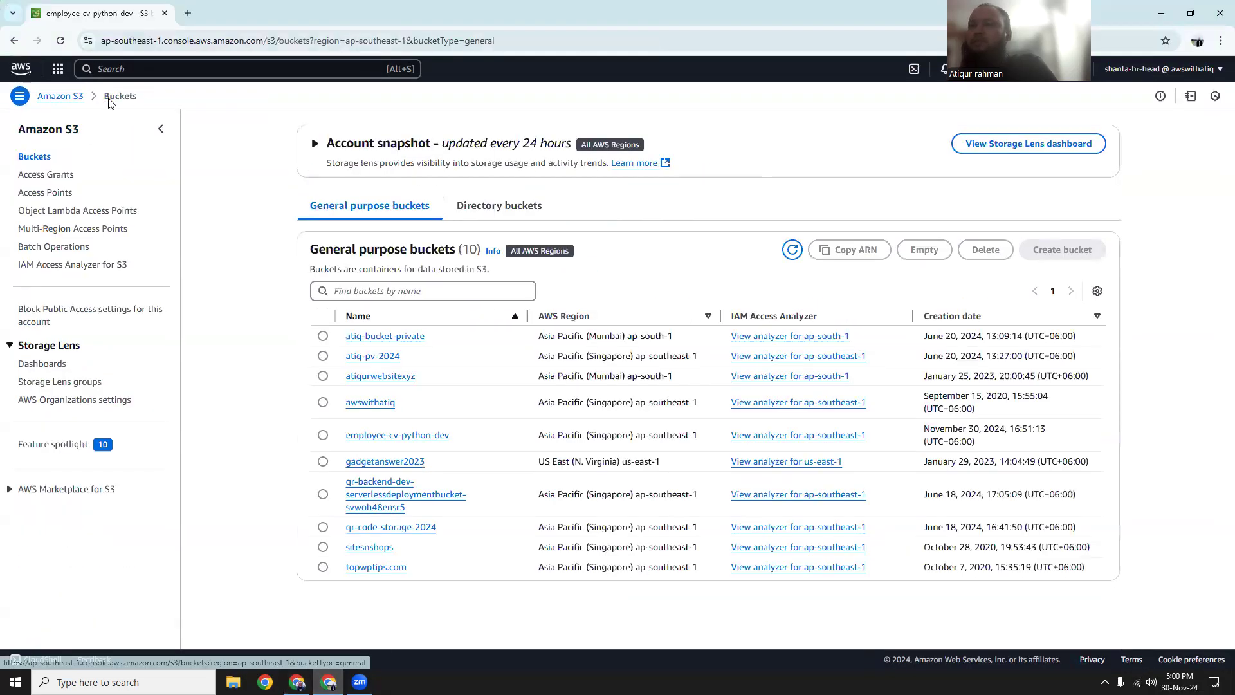
left_click(795, 249)
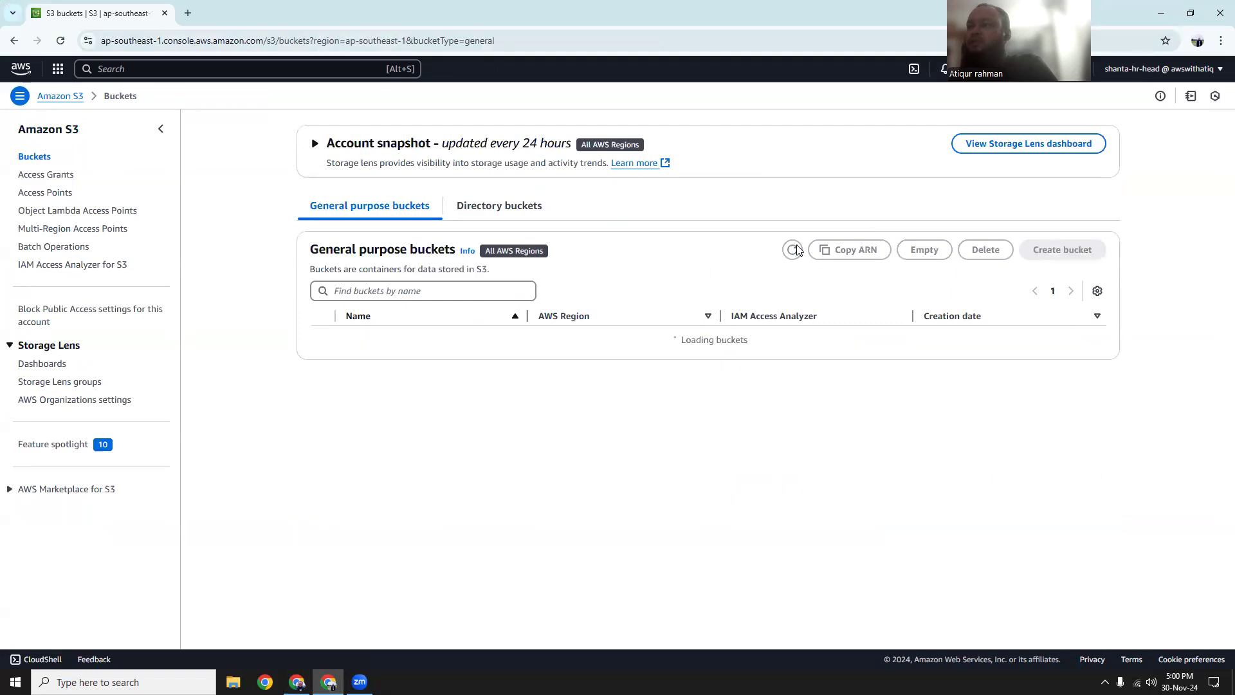
left_click(61, 41)
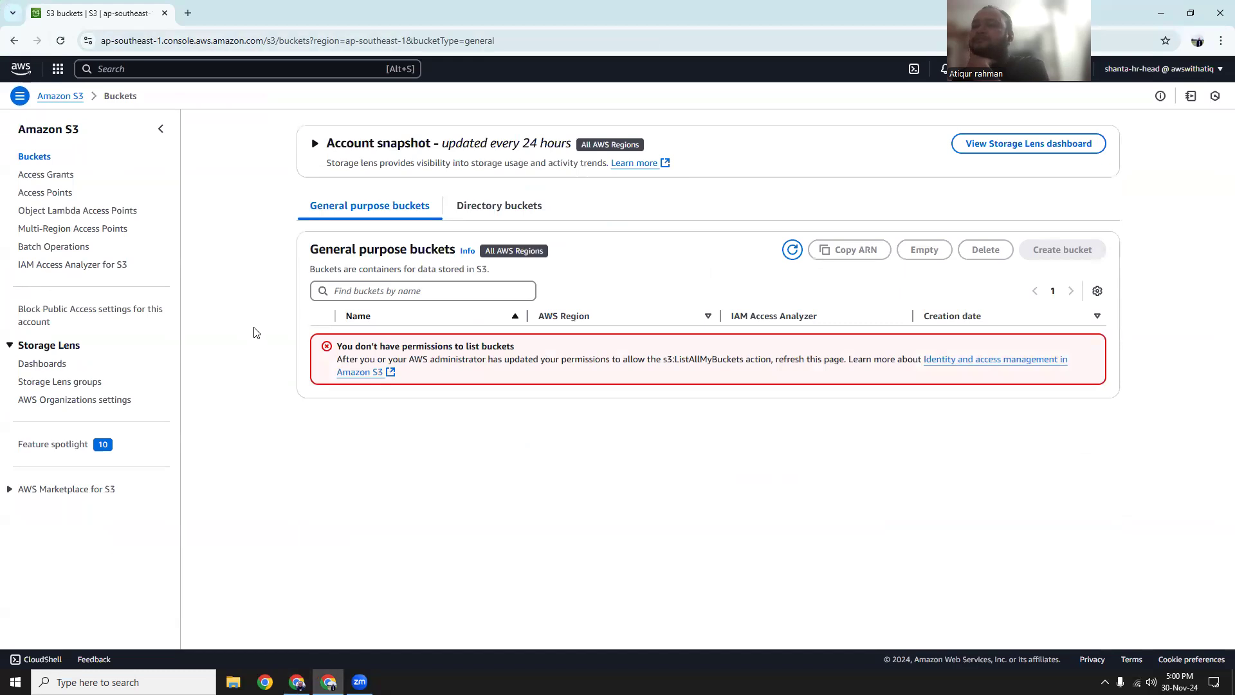
left_click_drag(361, 346, 395, 348)
Return to the administrator's browser window, dismiss the notification on the IAM user's page, and review the permissions section.
left_click(296, 682)
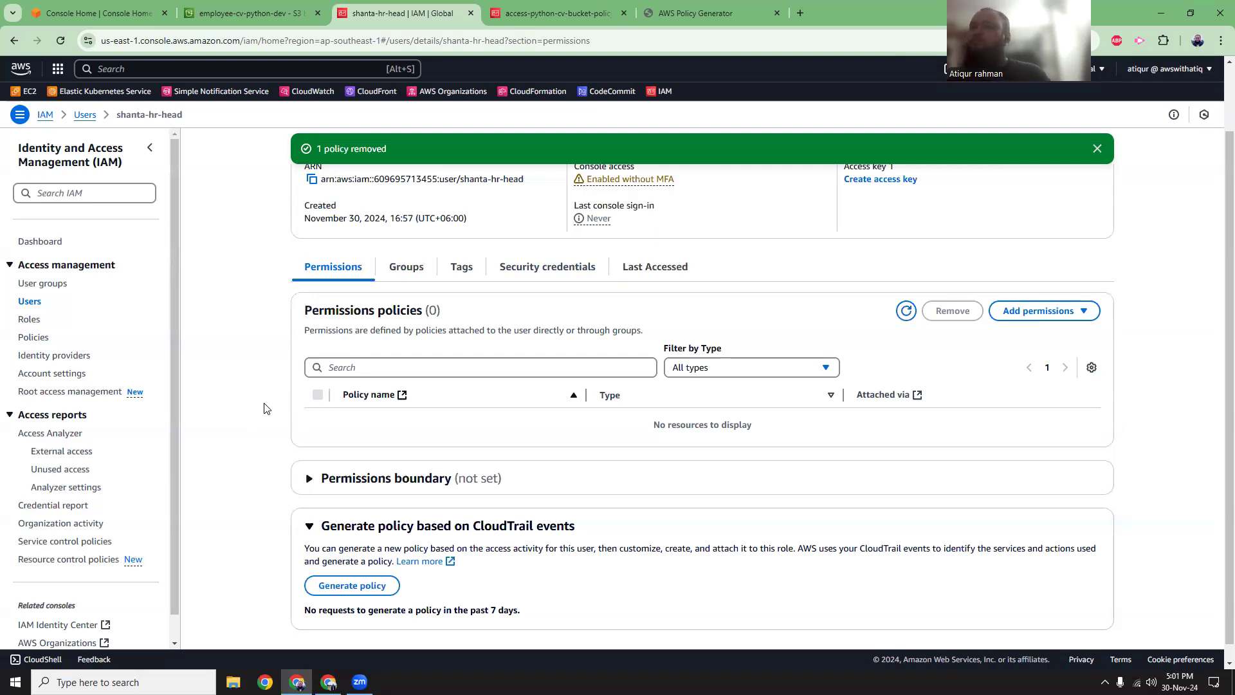
scroll(260, 410, "up", 2)
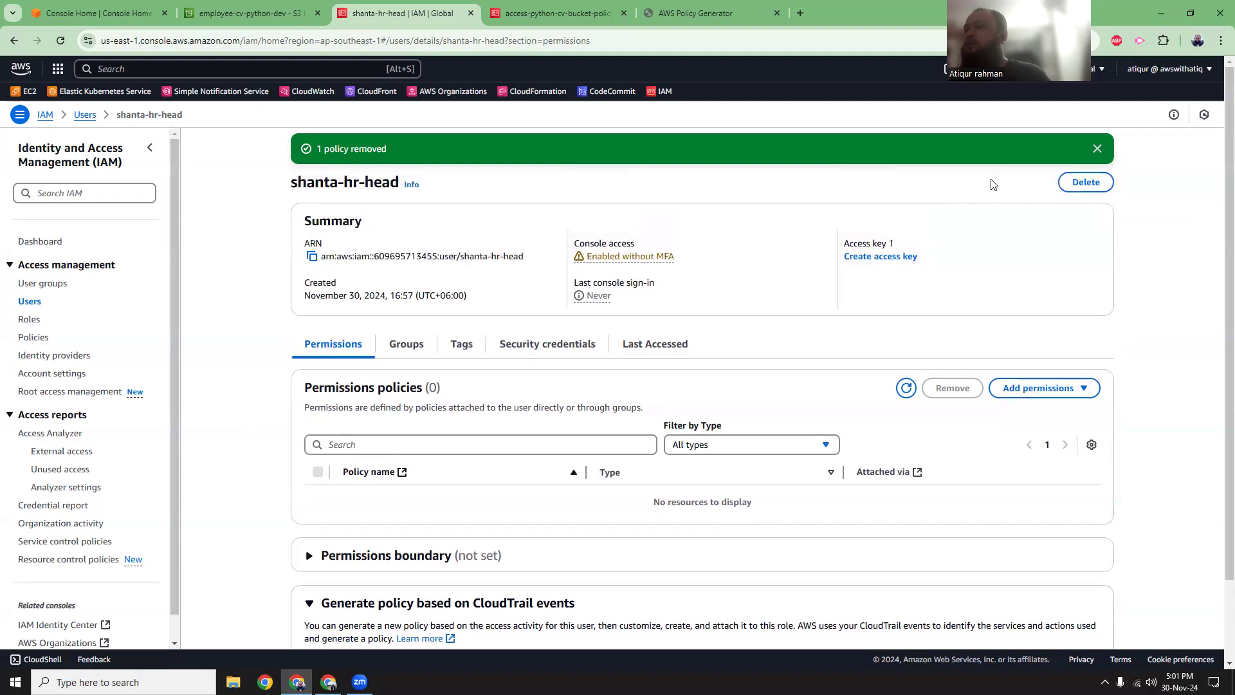
left_click(1097, 148)
scroll(1003, 168, "down", 1)
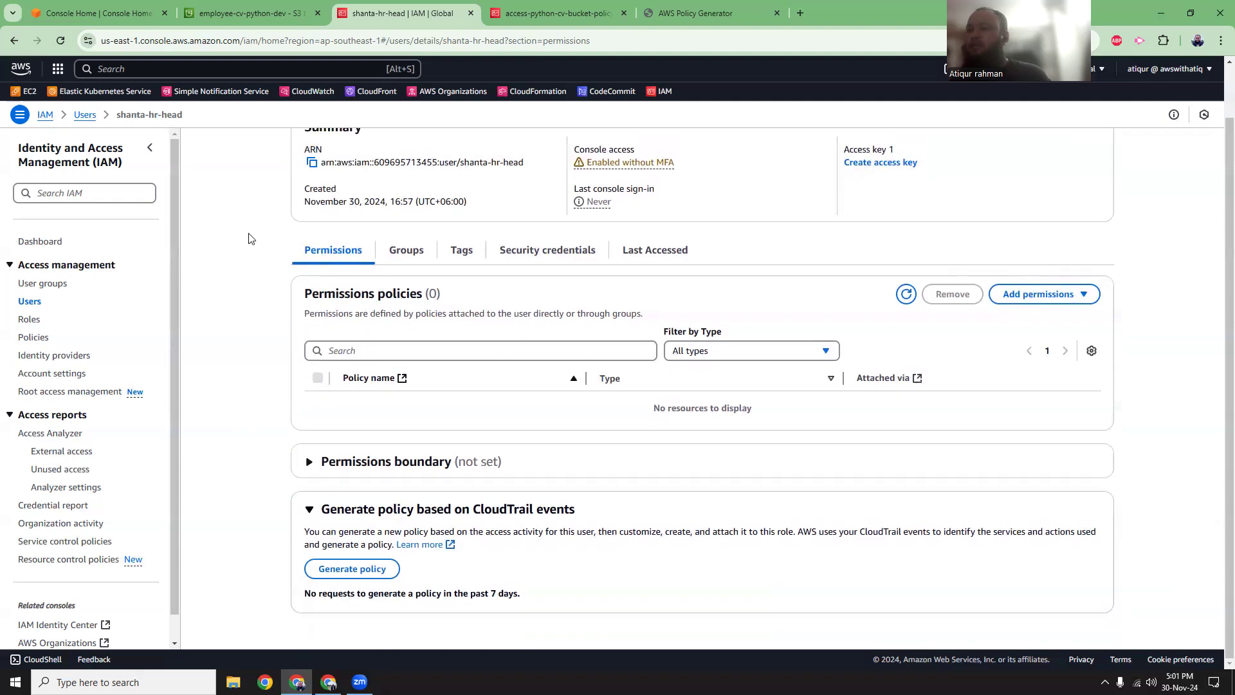
scroll(254, 312, "up", 1)
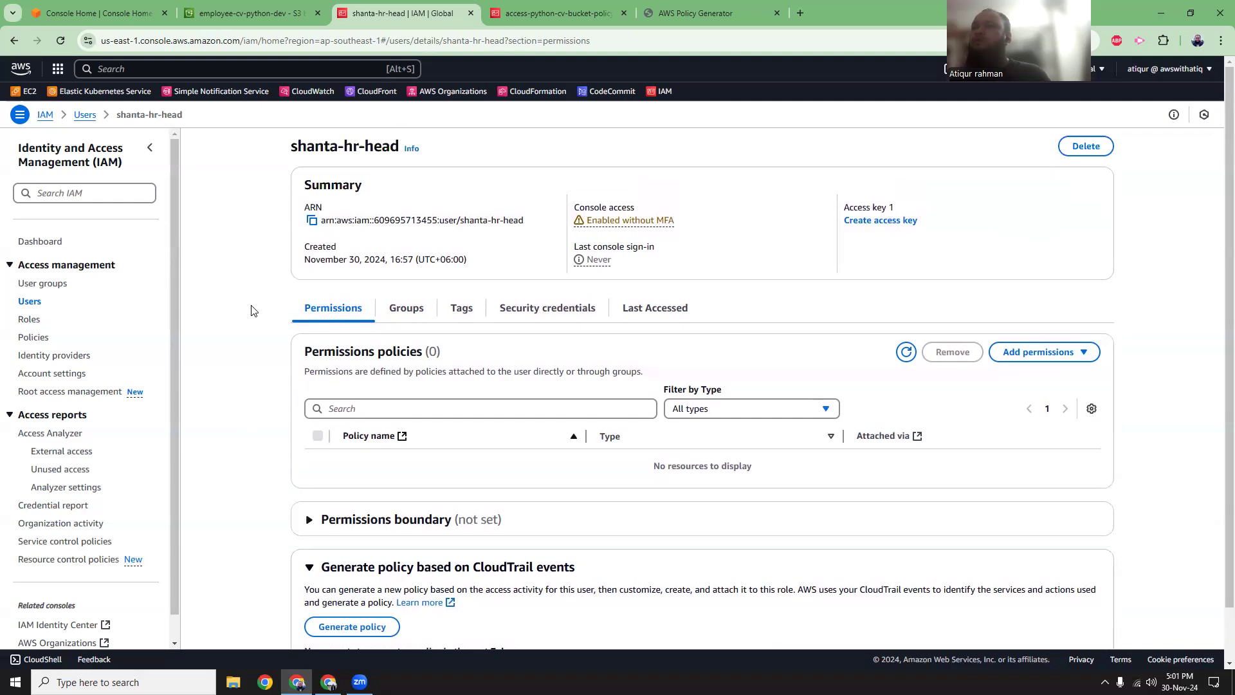